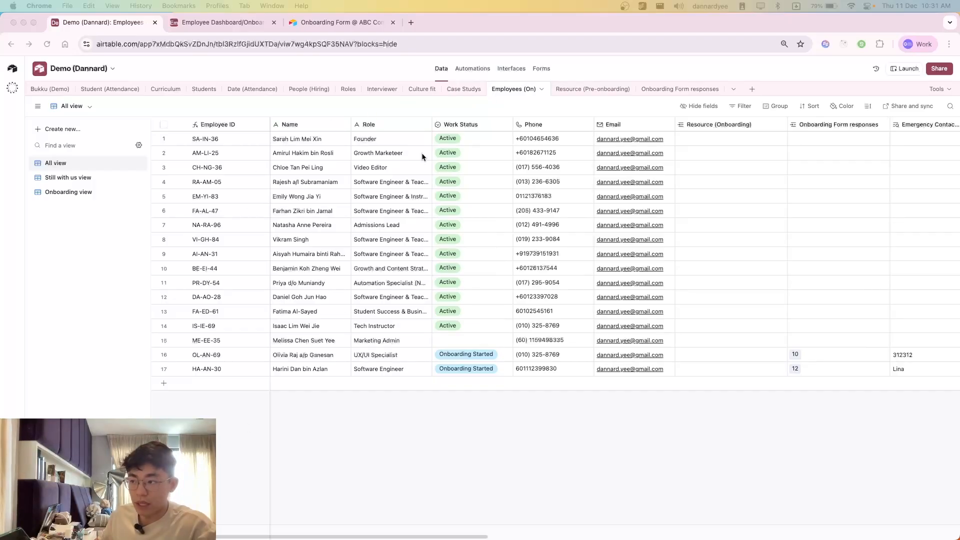
Step: Look through the Resource (Pre-onboarding) and Onboarding Form responses tables, ending on the Employees (On) table
click(592, 91)
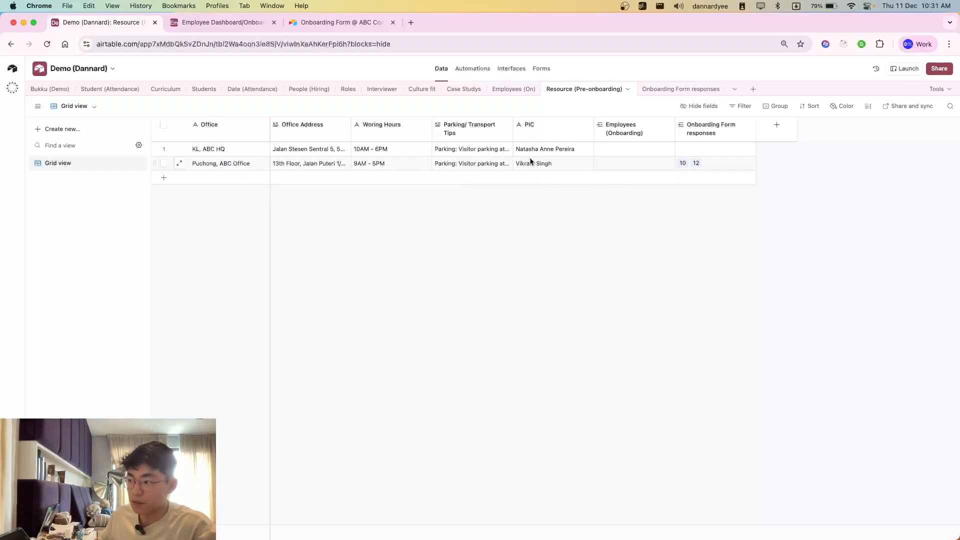
click(650, 90)
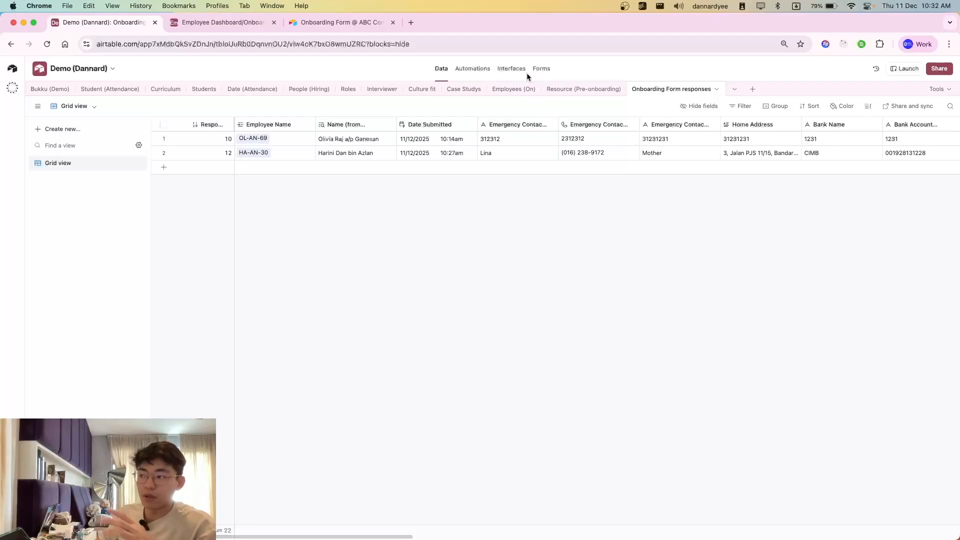
click(538, 95)
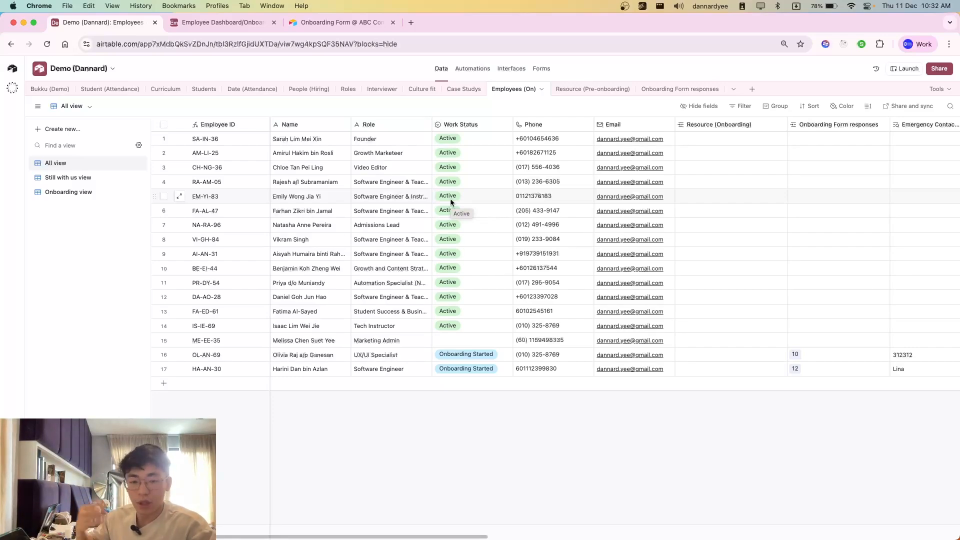
Step: Add a new record below the last employee and enter the employee's full name and phone number
click(313, 387)
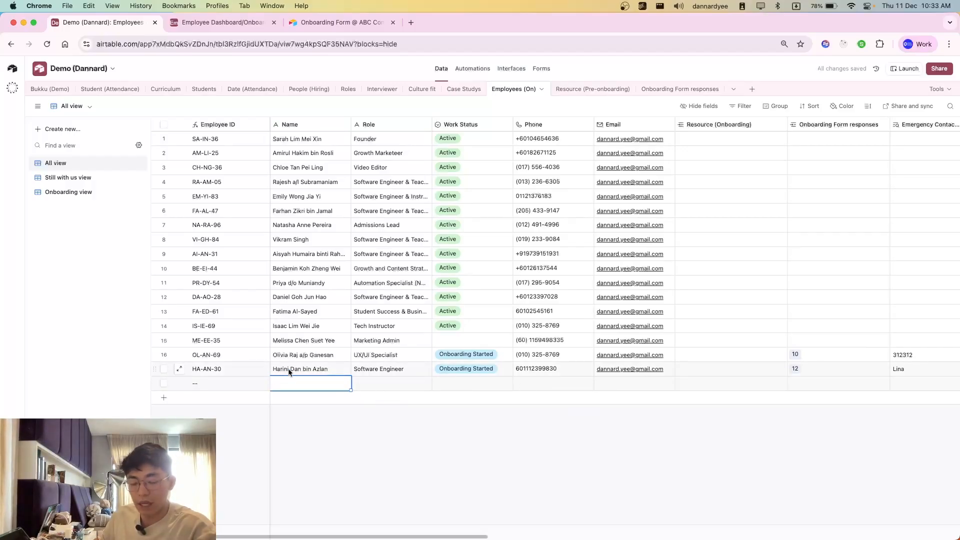
click(316, 383)
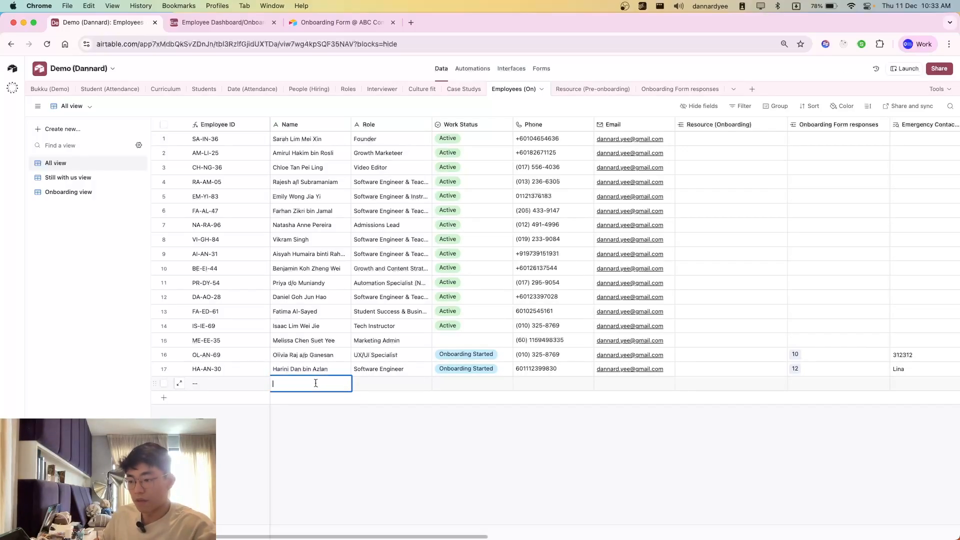
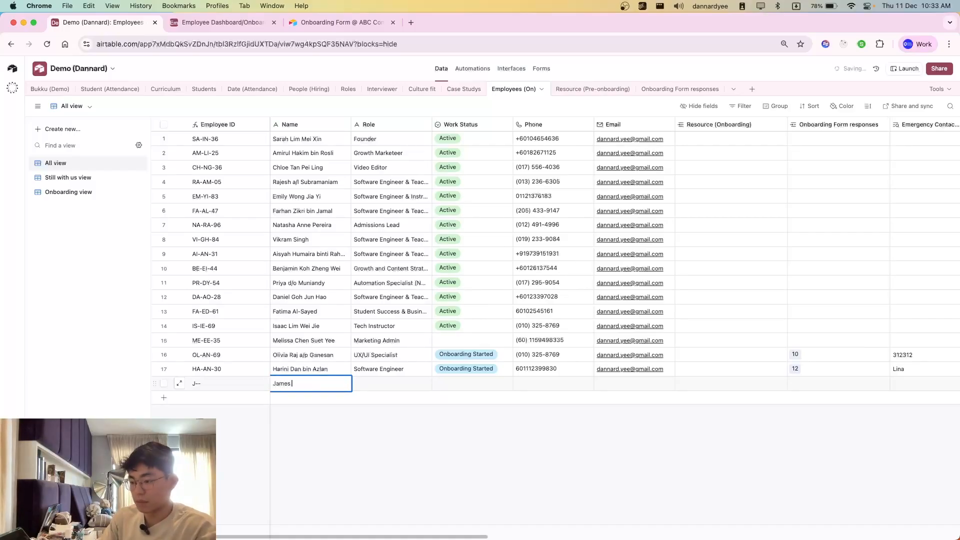
click(393, 384)
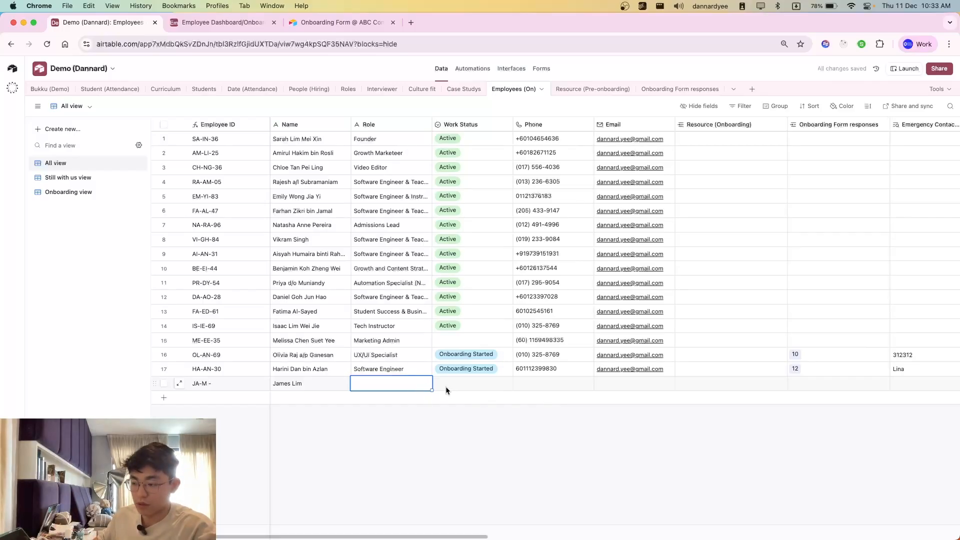
click(528, 384)
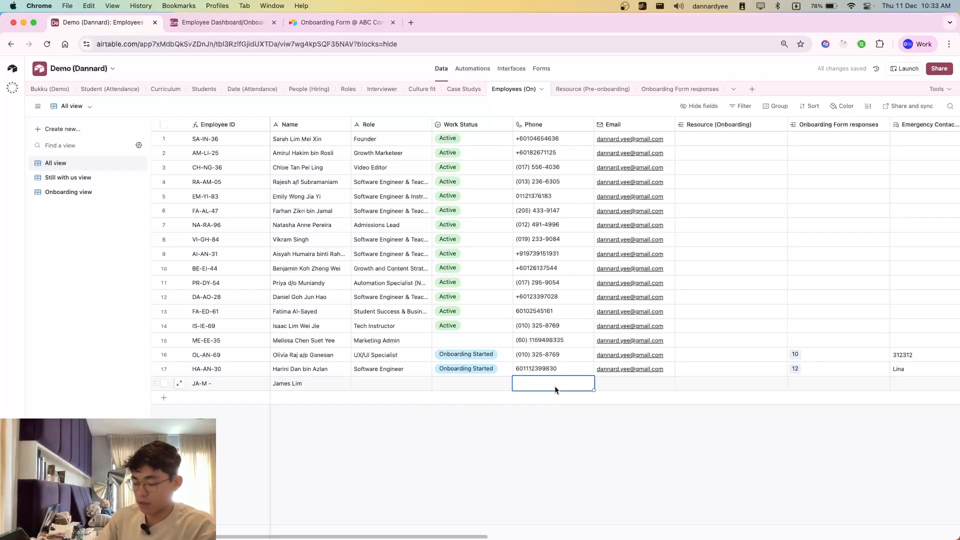
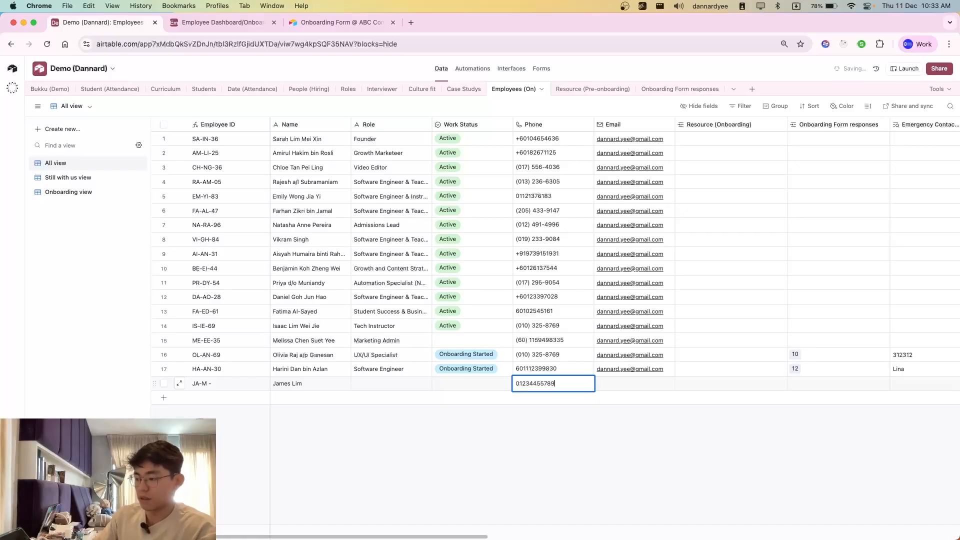
click(522, 408)
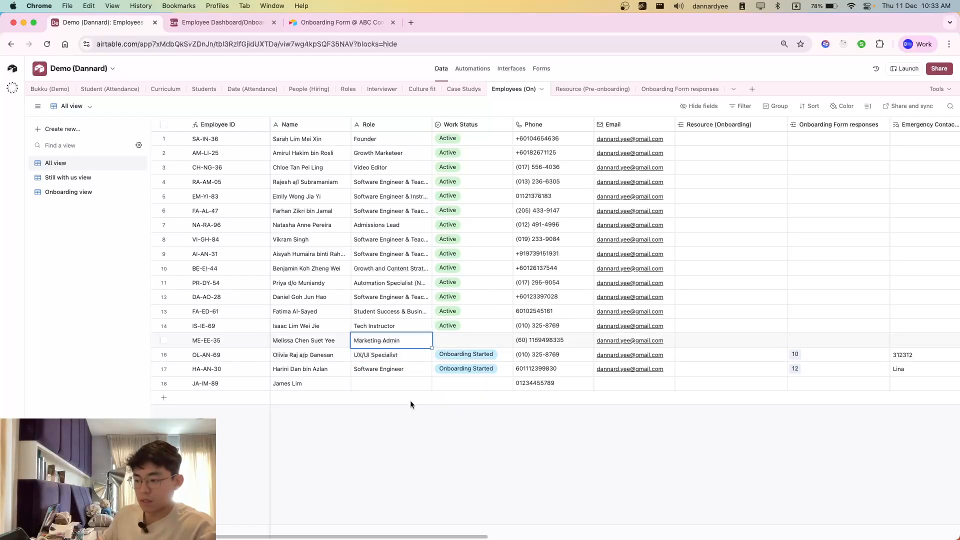
Step: Paste the role Marketing Admin, copied from the row 15 employee, into the new employee's record
click(387, 388)
text(Marketing Admin)
click(428, 429)
click(467, 387)
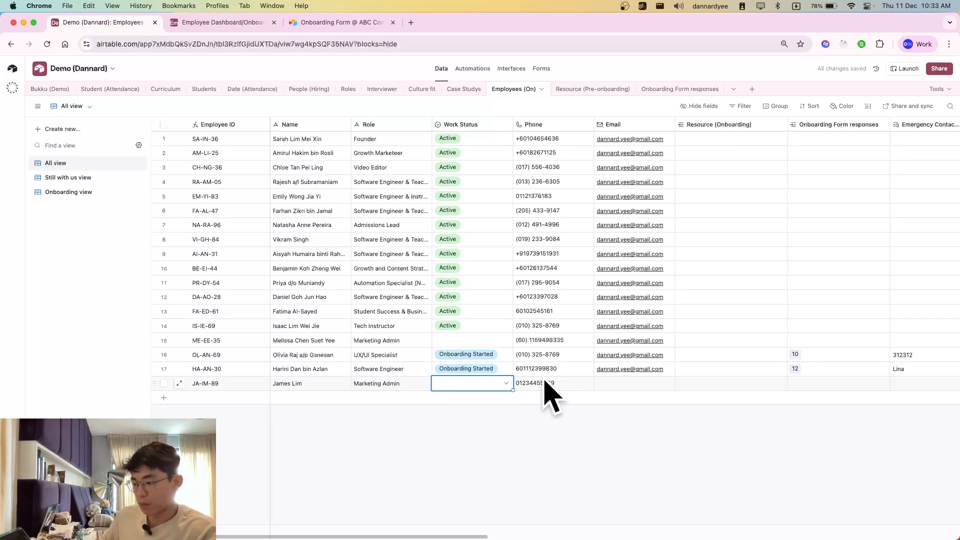
Step: Fill in the new employee's e-mail address in the Email field
scroll(600, 477, right, 3)
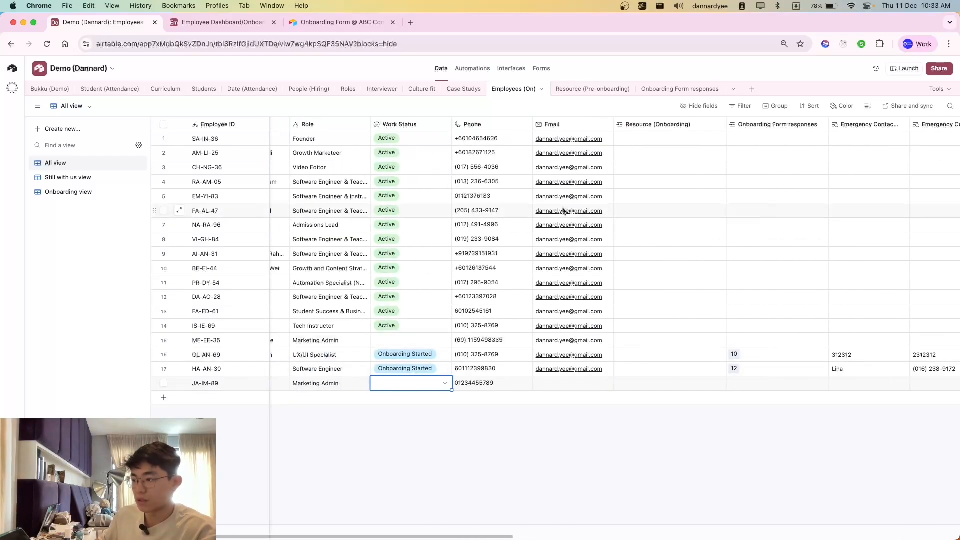
click(570, 384)
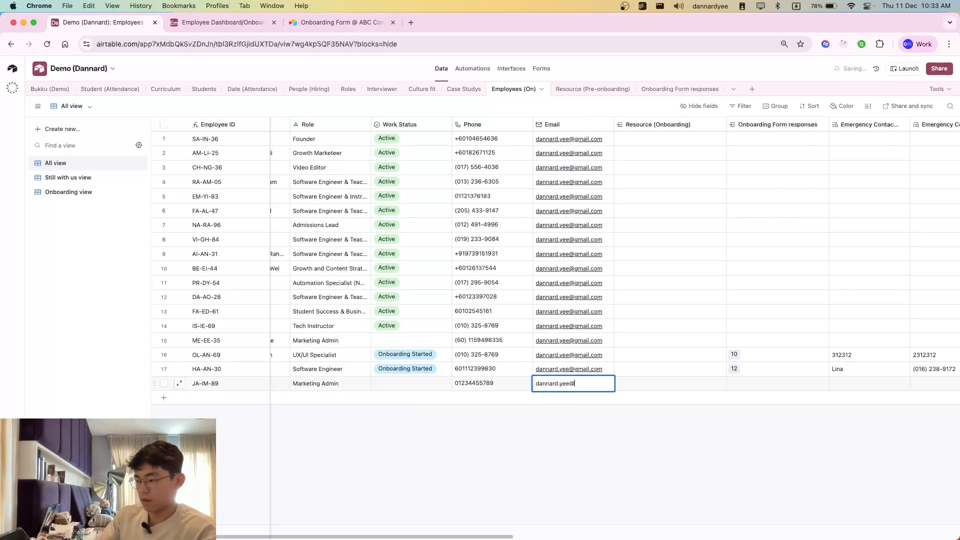
click(622, 471)
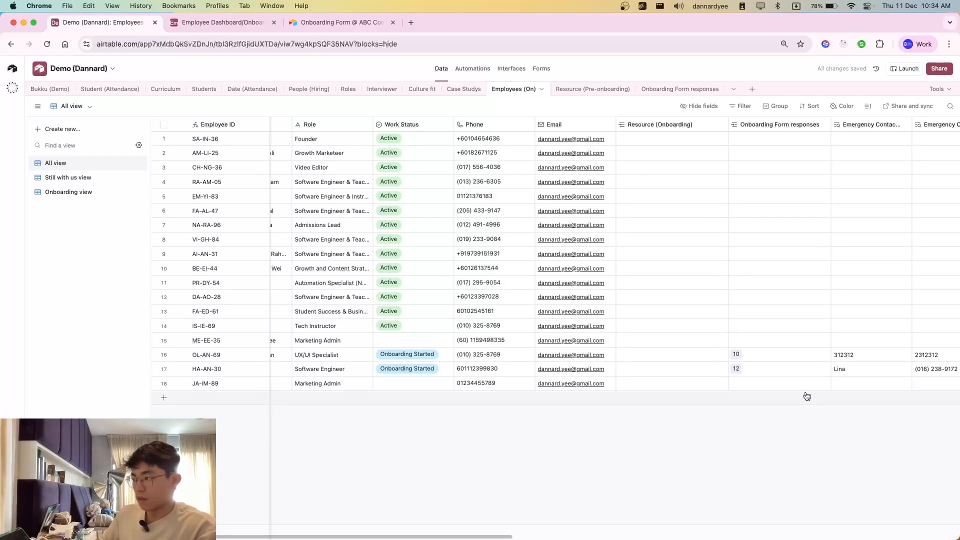
Step: Review the Employees table's onboarding form fields, from the emergency contact through to MBTI and photo
scroll(805, 396, right, 4)
scroll(650, 442, right, 5)
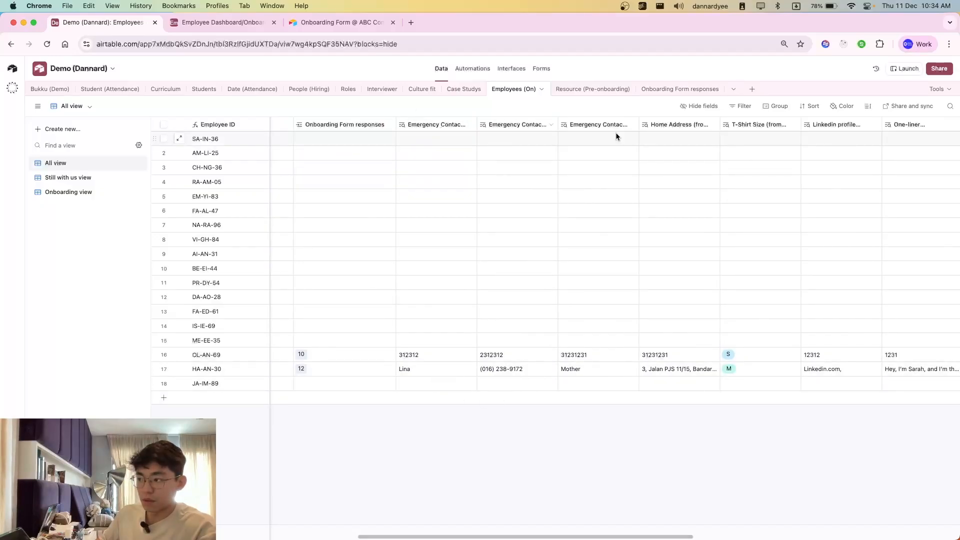
scroll(445, 265, right, 5)
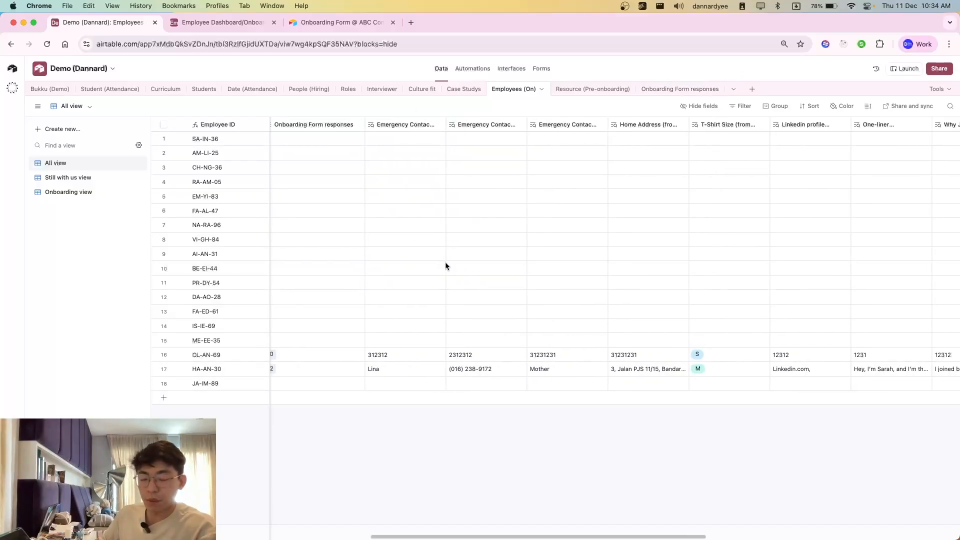
scroll(675, 385, right, 10)
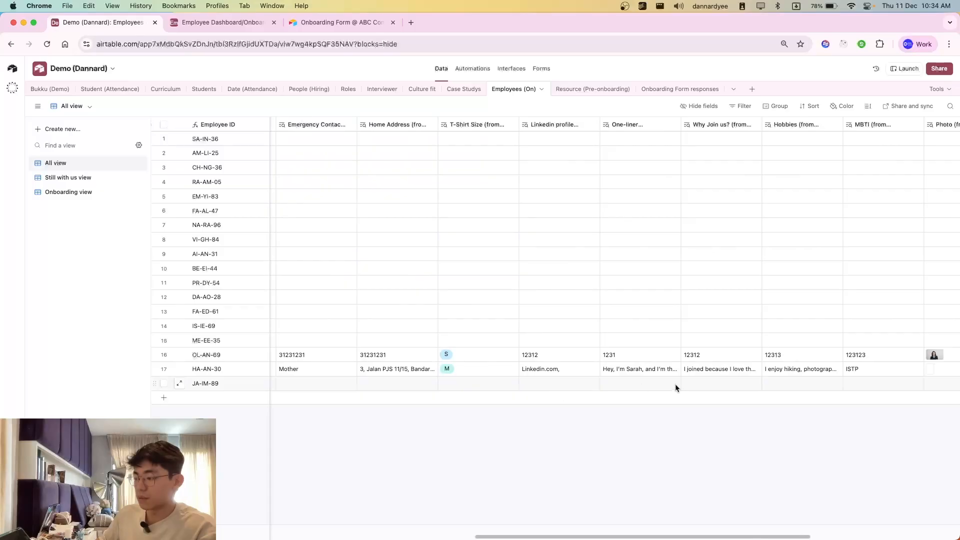
scroll(783, 382, left, 15)
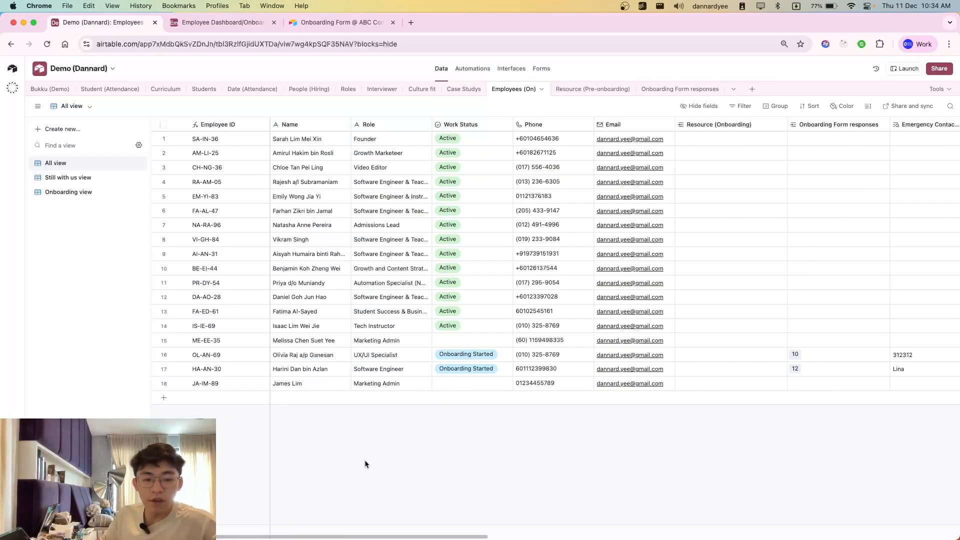
Step: Switch to the Onboarding Form @ ABC Company and read through its welcome text and the fields below
click(356, 32)
click(483, 278)
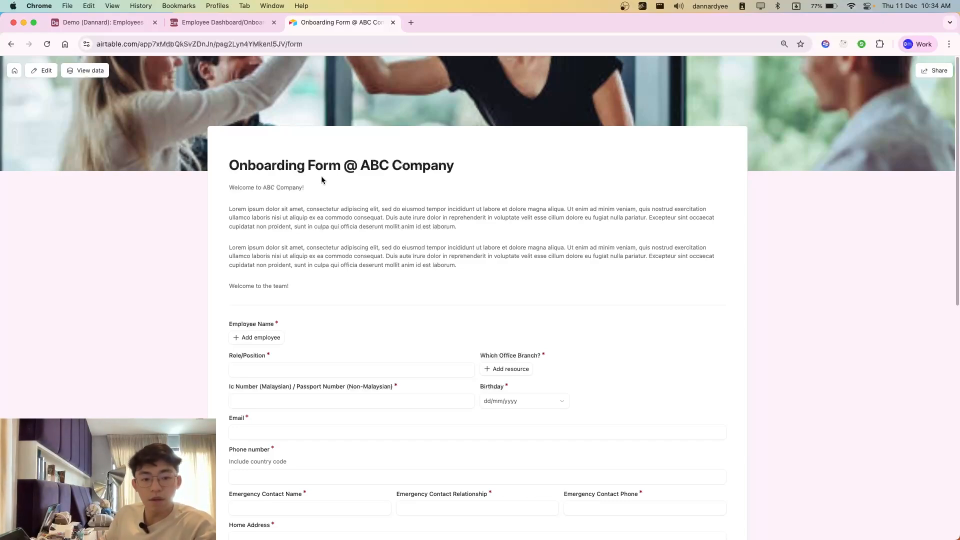
scroll(155, 189, down, 2)
scroll(285, 180, up, 2)
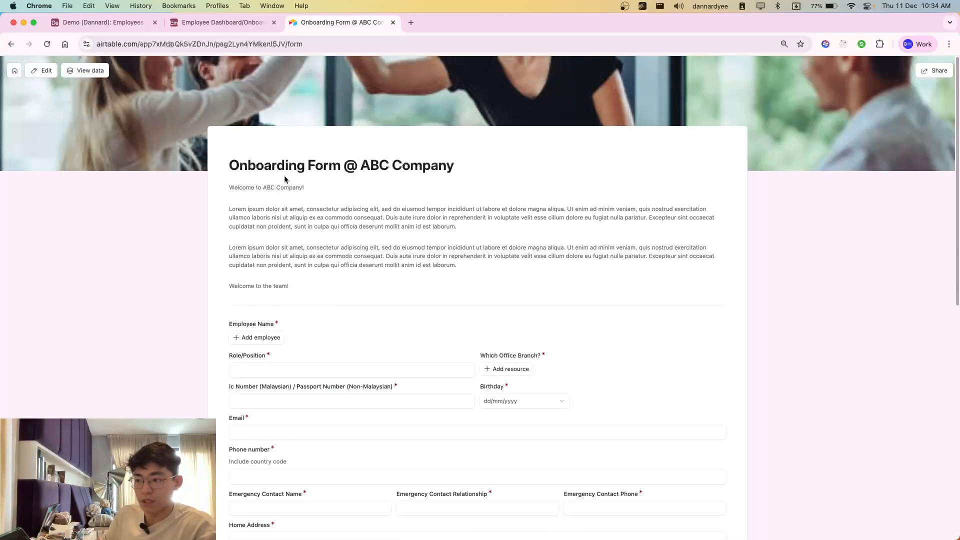
drag(448, 274, 342, 277)
click(342, 277)
drag(248, 221, 315, 285)
click(315, 285)
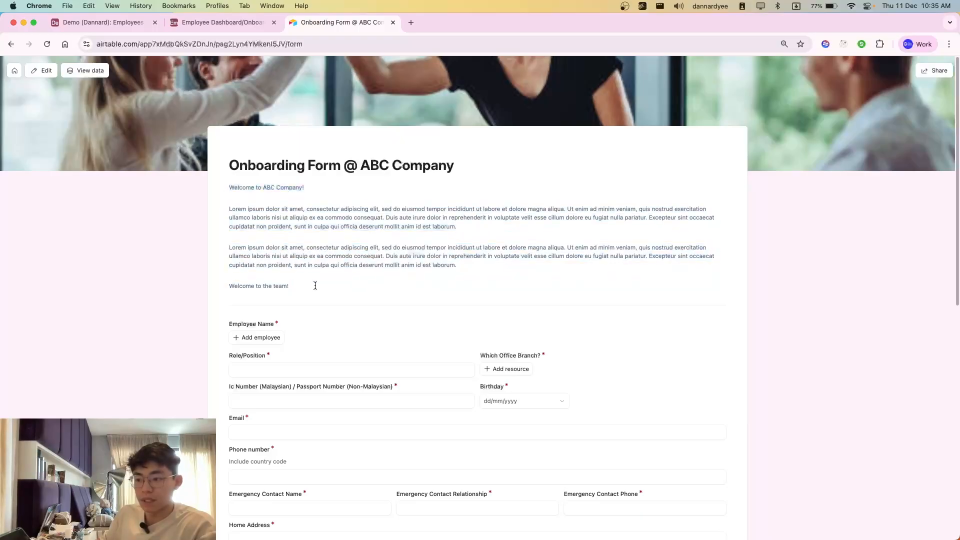
scroll(300, 305, down, 1)
mouse_move(308, 245)
mouse_down()
mouse_move(250, 196)
mouse_move(331, 253)
mouse_move(236, 196)
mouse_move(323, 242)
mouse_up()
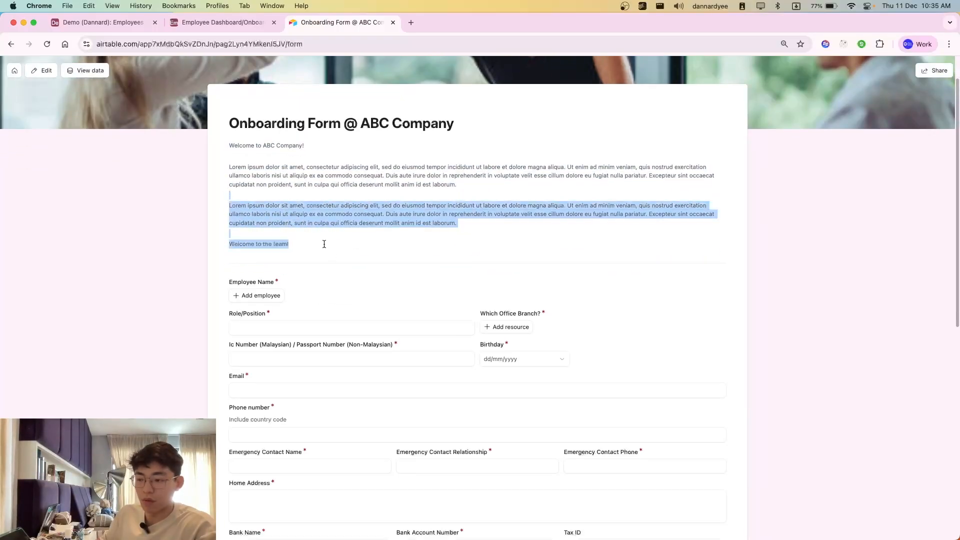
click(325, 245)
scroll(327, 248, down, 2)
Step: Choose the newly added employee for the form's Employee Name field, checking the record in the Employees table
click(242, 216)
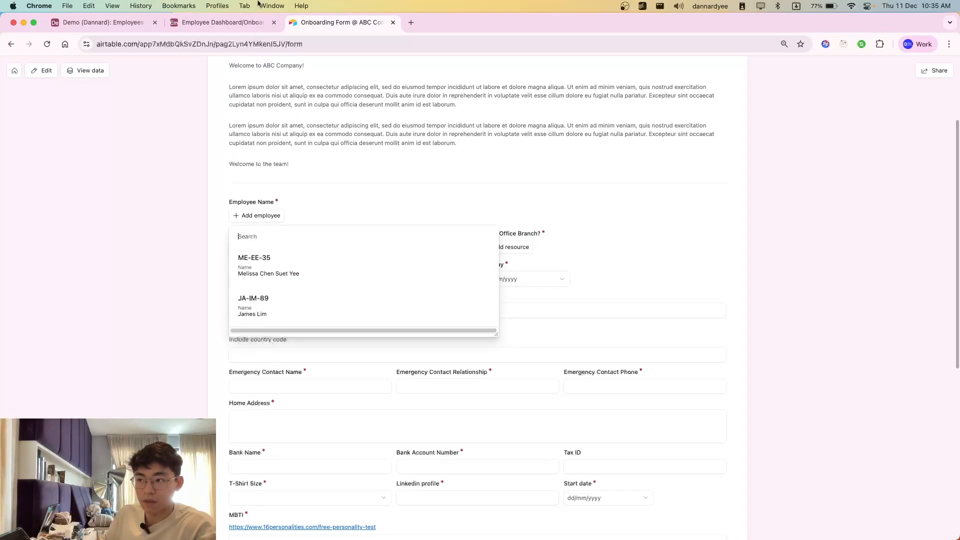
click(103, 22)
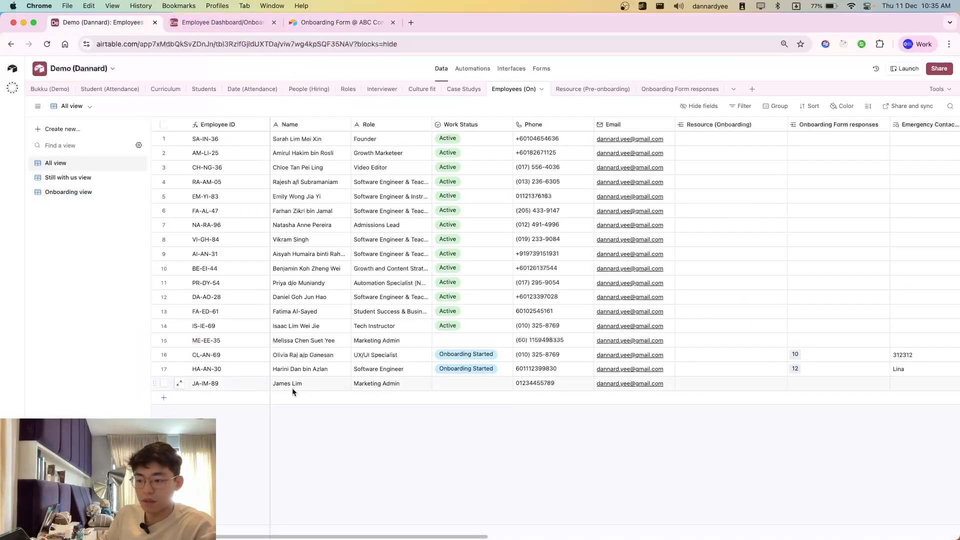
click(330, 22)
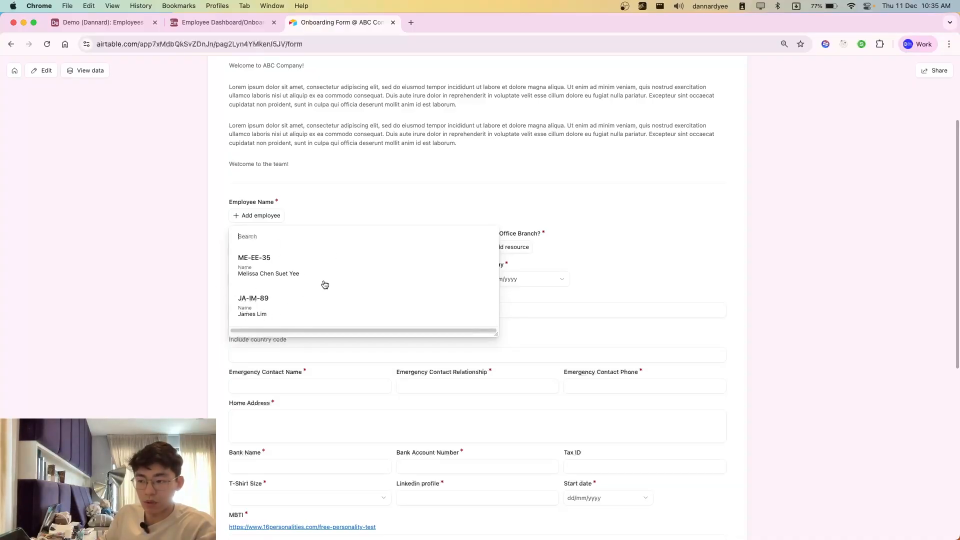
click(259, 313)
Step: Compare the employees still selectable in the form with the names and work statuses in the Employees table
click(98, 22)
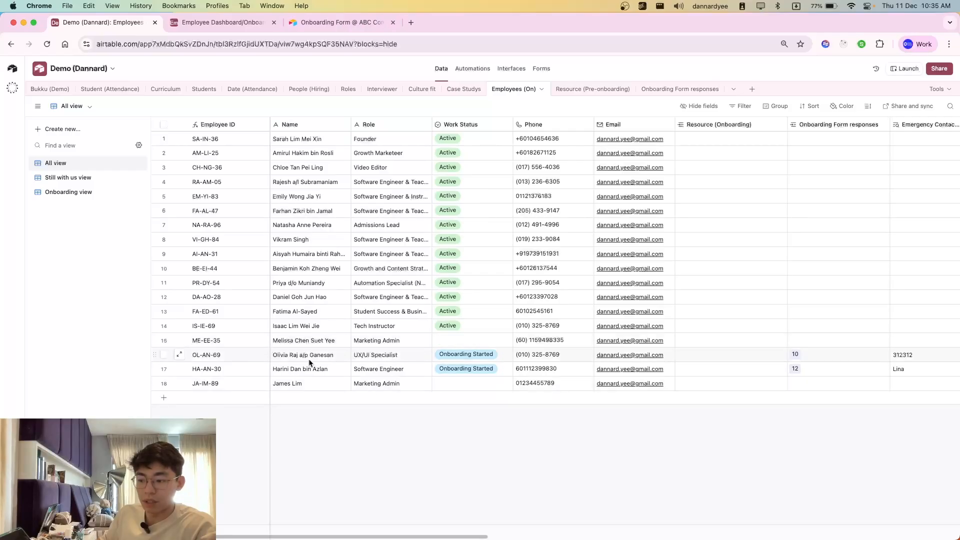
click(328, 23)
click(262, 257)
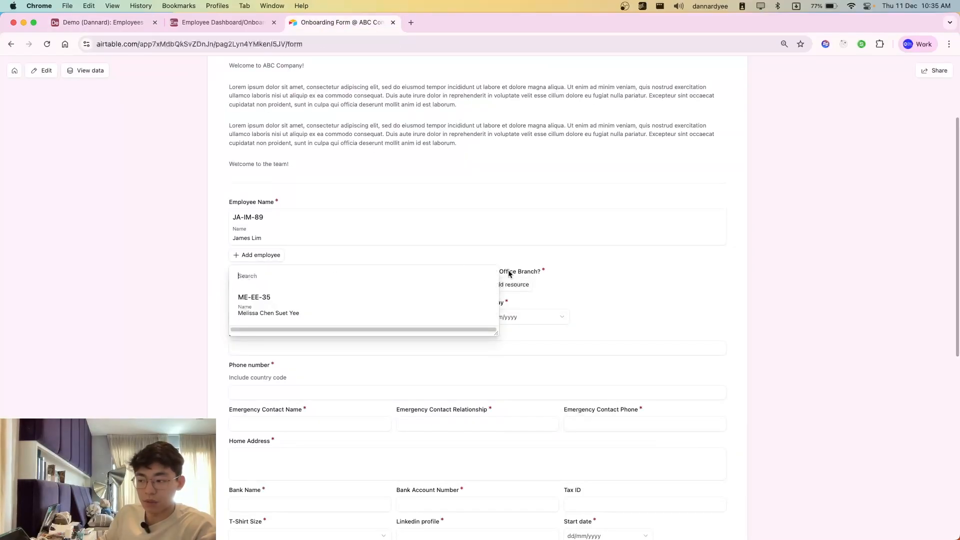
click(565, 265)
click(98, 22)
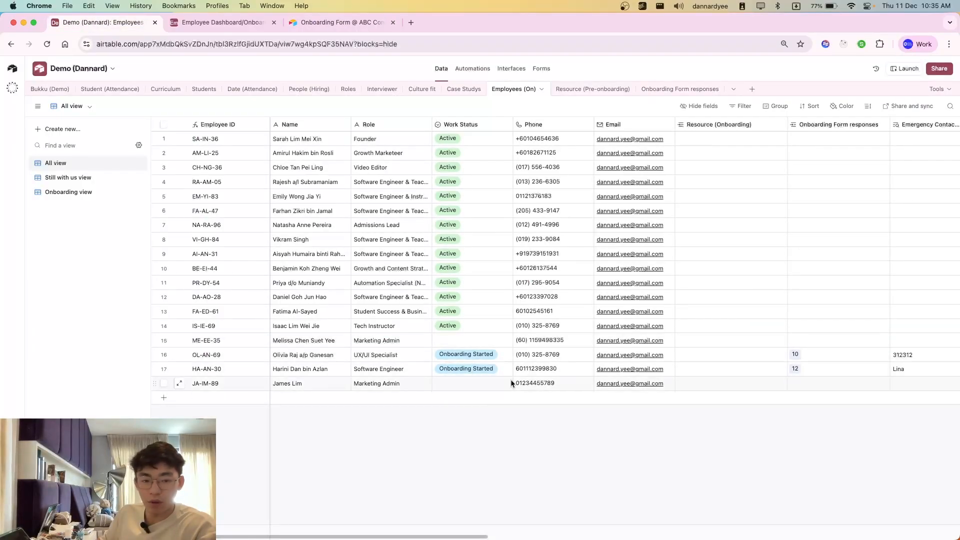
click(315, 29)
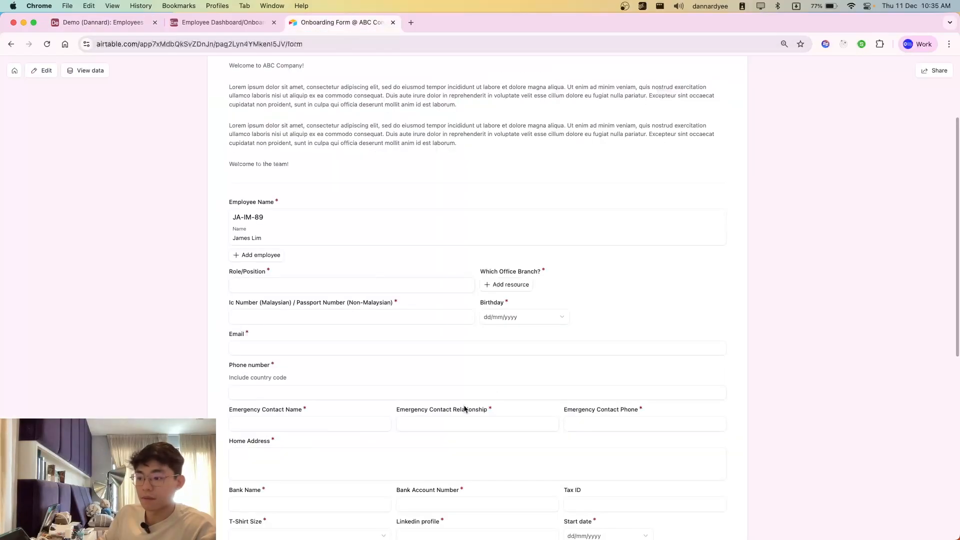
Step: Enter Marketing Admin as the Role/Position in the onboarding form
click(294, 288)
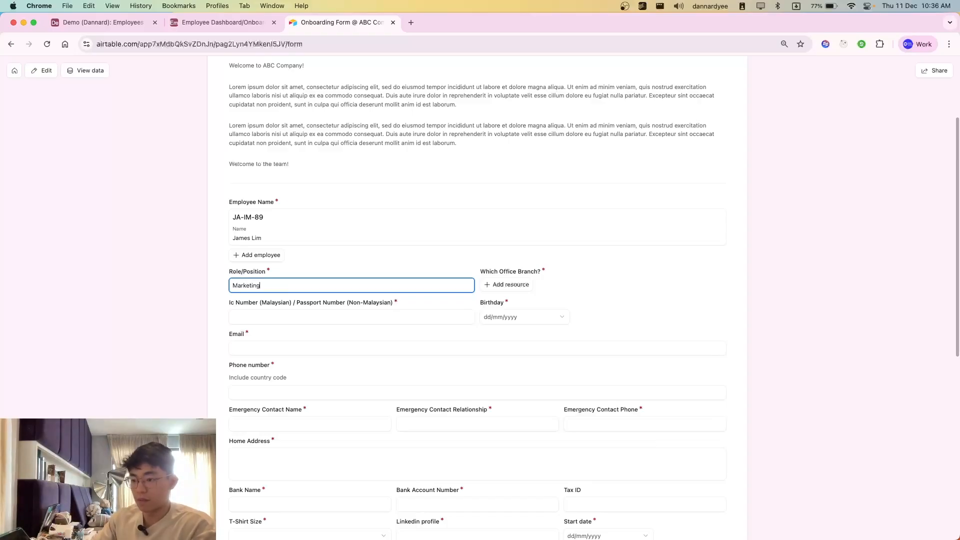
text(Marketing admin)
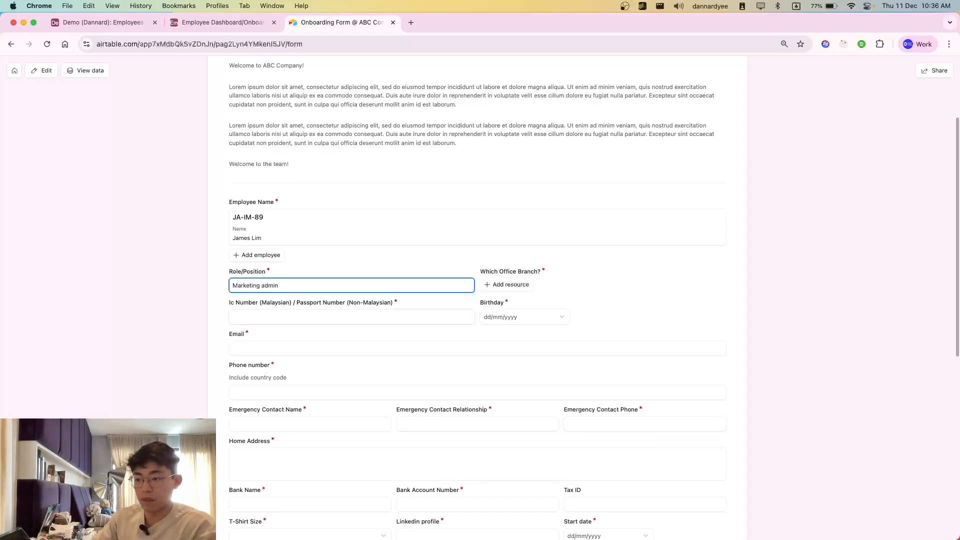
key(Tab)
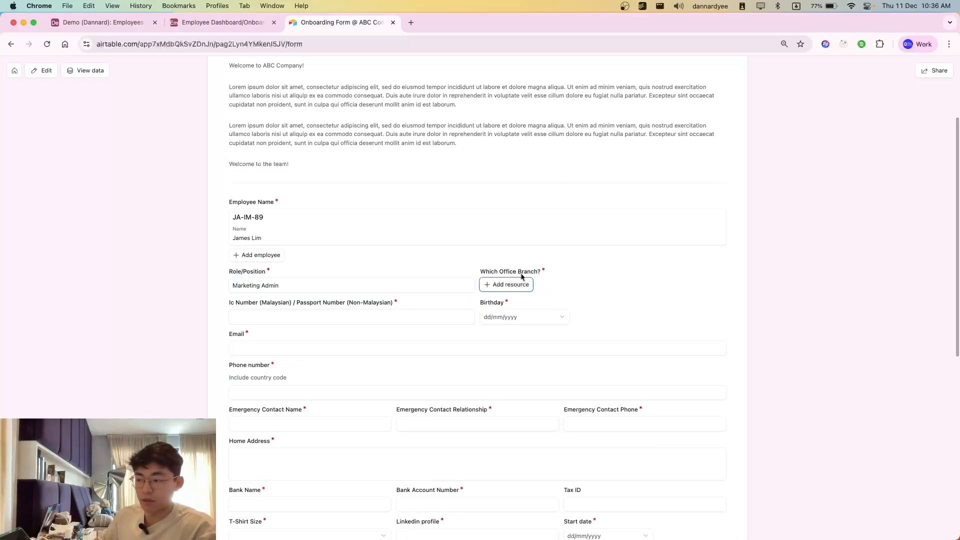
Step: Select Puchong, ABC Office as the office branch in the onboarding form
click(500, 282)
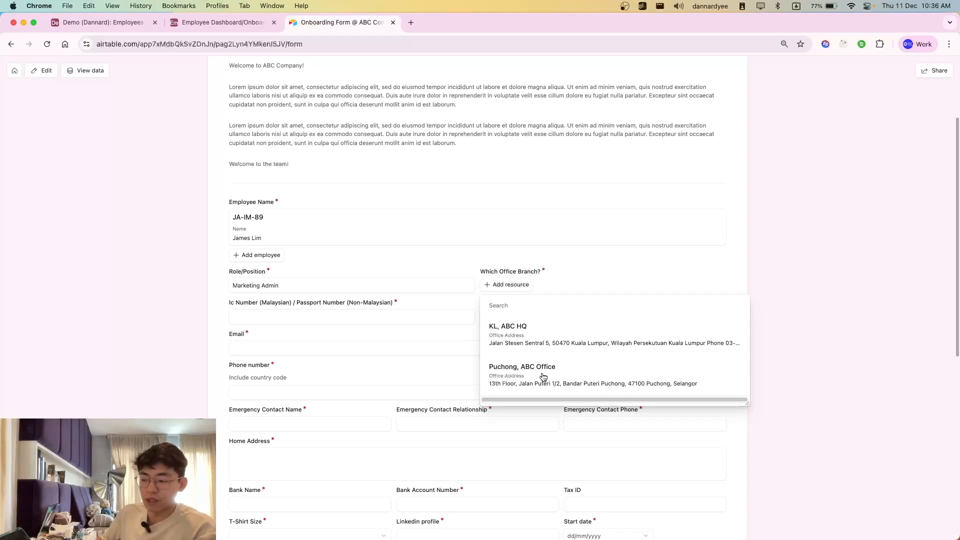
click(523, 384)
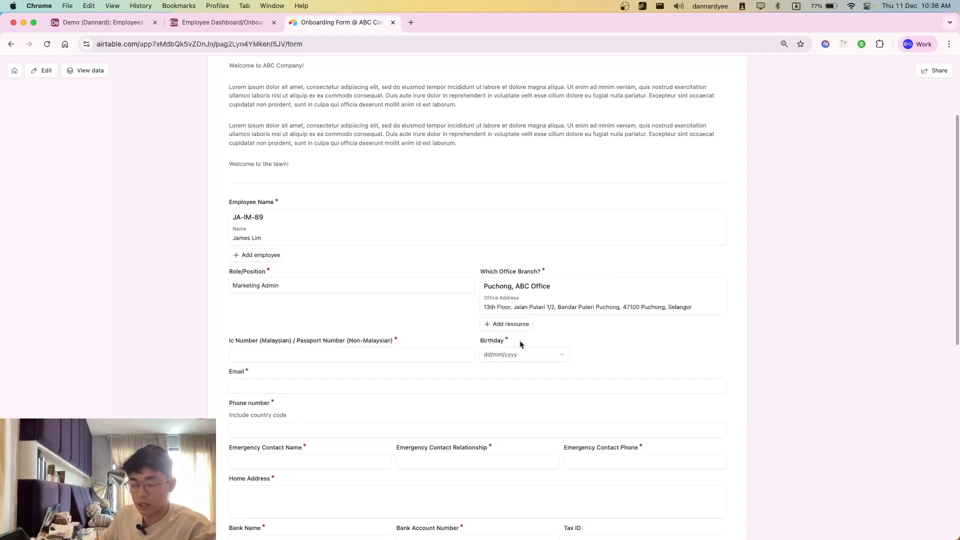
scroll(505, 350, down, 1)
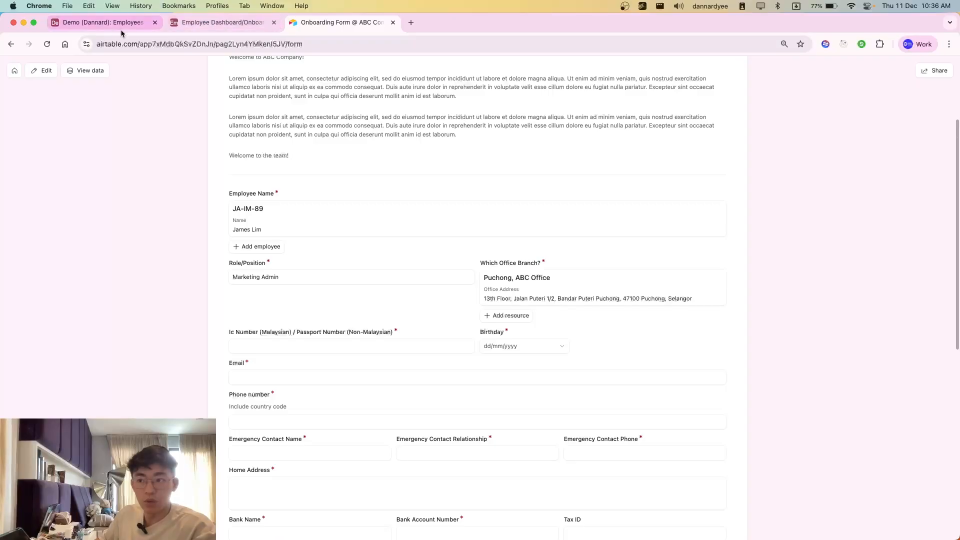
Step: Check the Puchong, ABC Office record's address, parking tips and person in charge in the Resource (Pre-onboarding) table
click(90, 25)
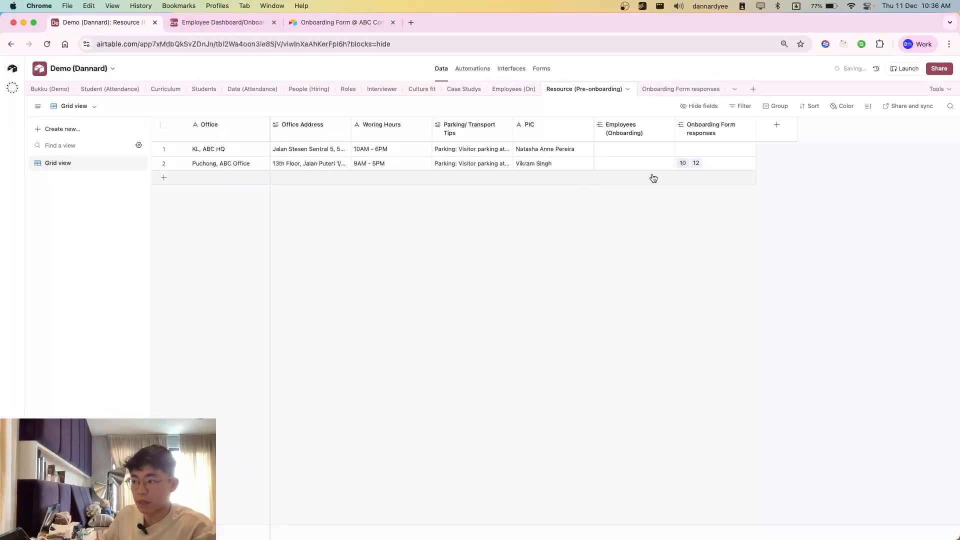
click(283, 167)
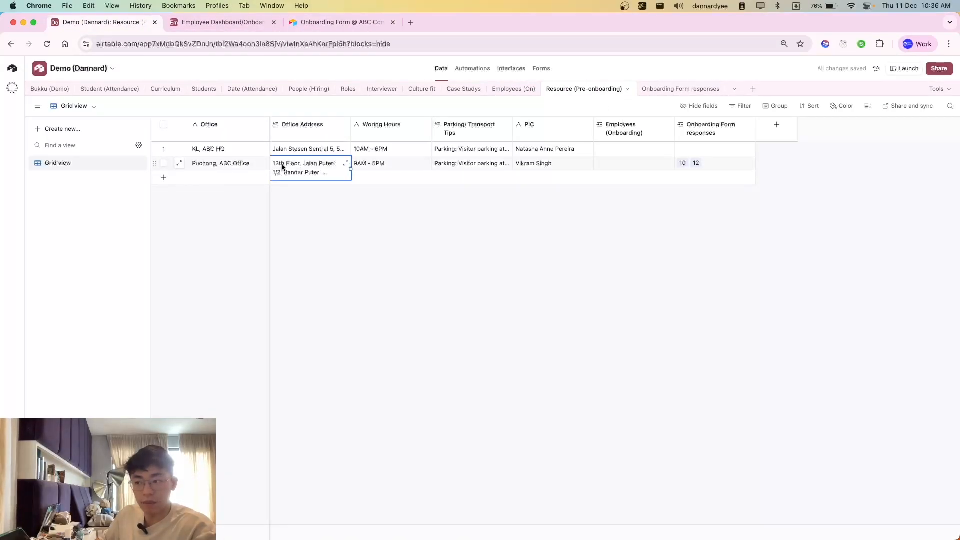
click(465, 166)
click(543, 165)
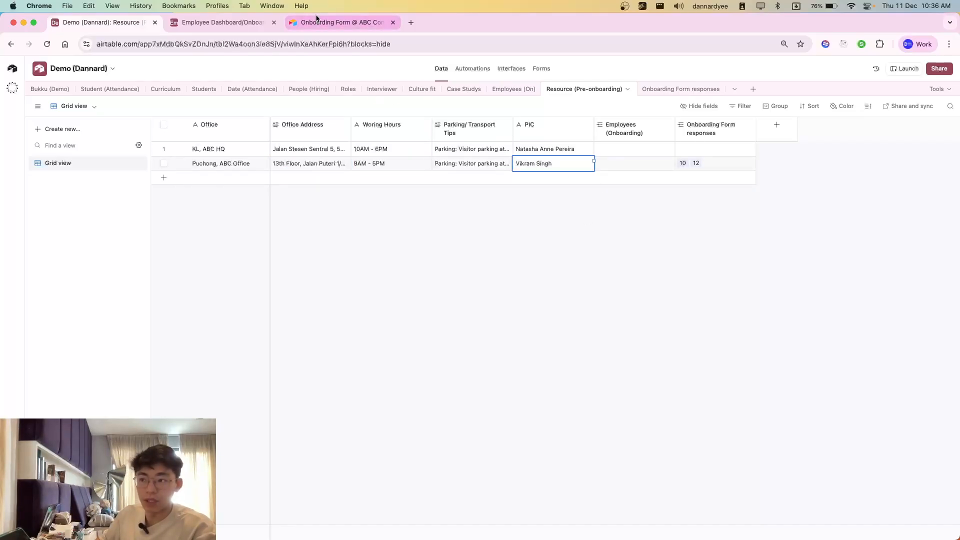
Step: Return to the onboarding form and look through the remaining fields from the IC/passport number onward
click(342, 23)
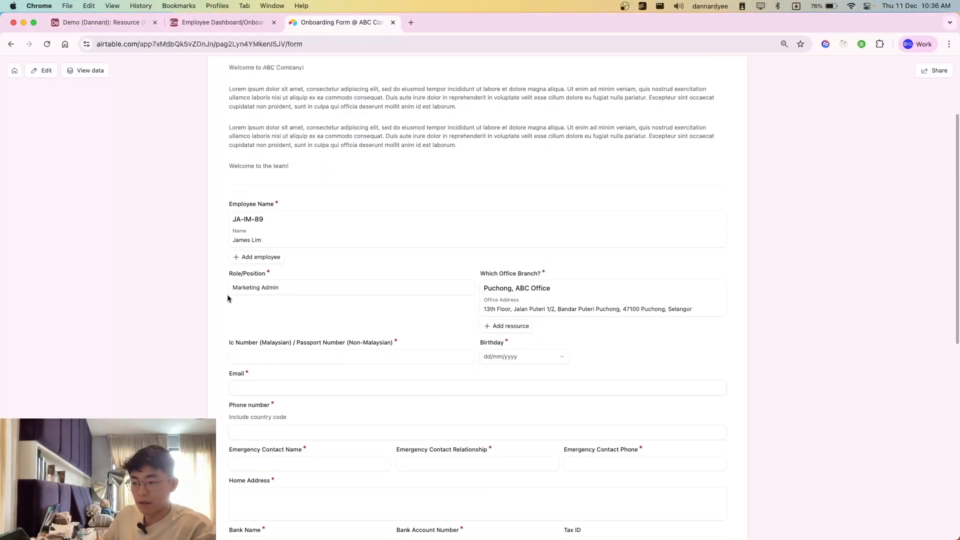
scroll(295, 310, down, 2)
click(305, 301)
scroll(450, 315, down, 1)
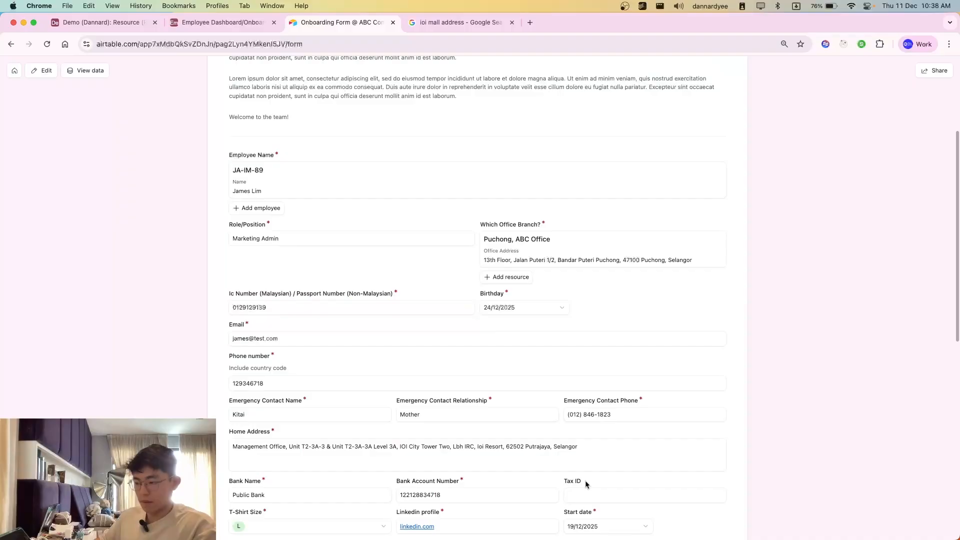
scroll(585, 484, down, 8)
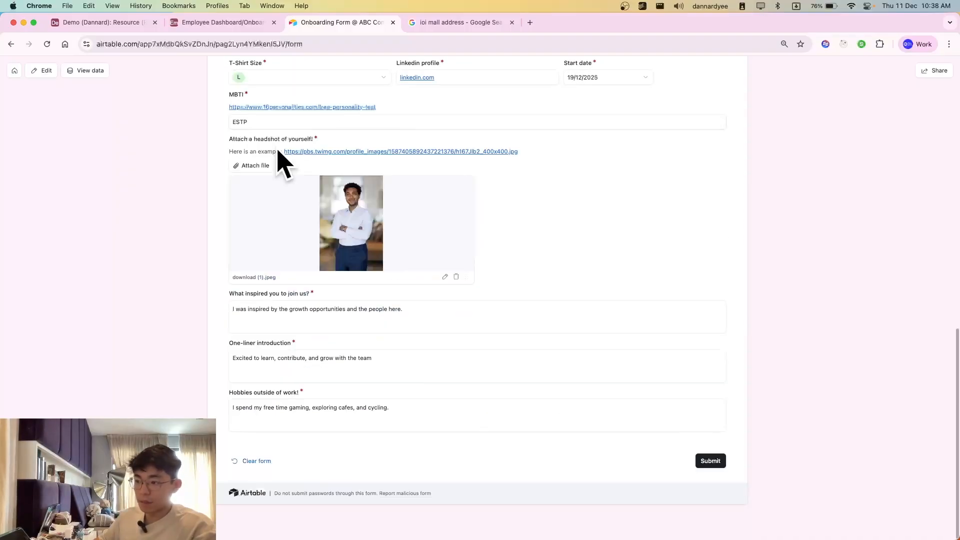
Step: Review the completed onboarding form, submit it, and close the leftover address search page
scroll(397, 311, up, 8)
scroll(535, 488, down, 6)
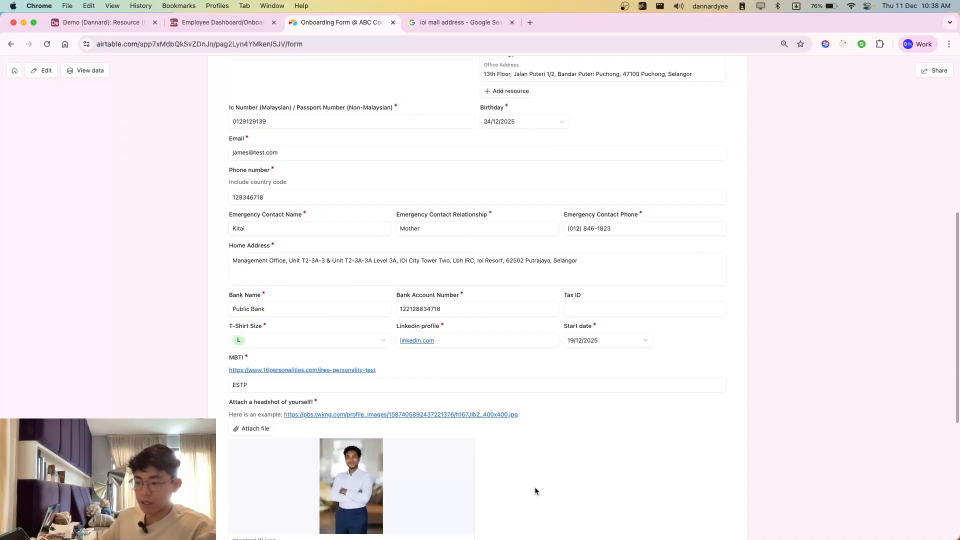
scroll(582, 458, down, 3)
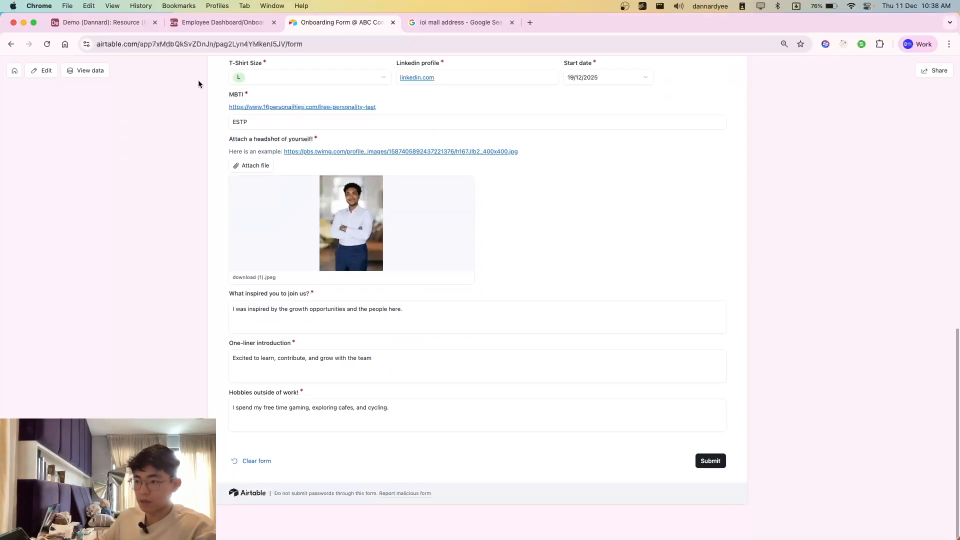
scroll(374, 252, up, 6)
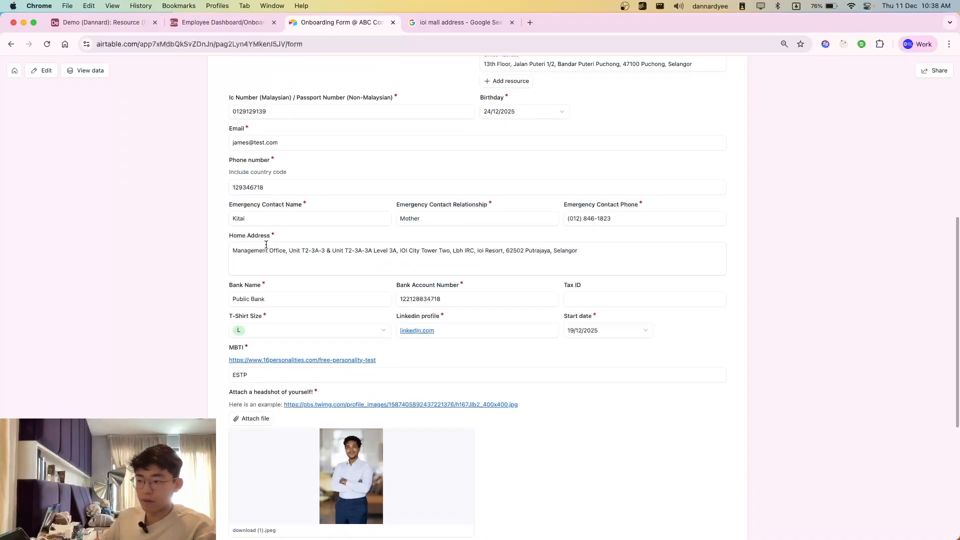
scroll(649, 225, down, 6)
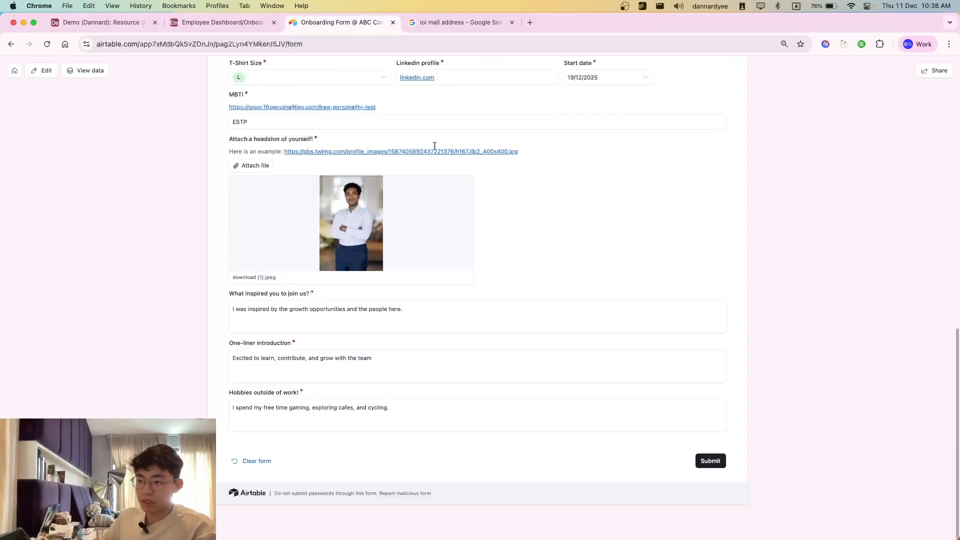
click(720, 464)
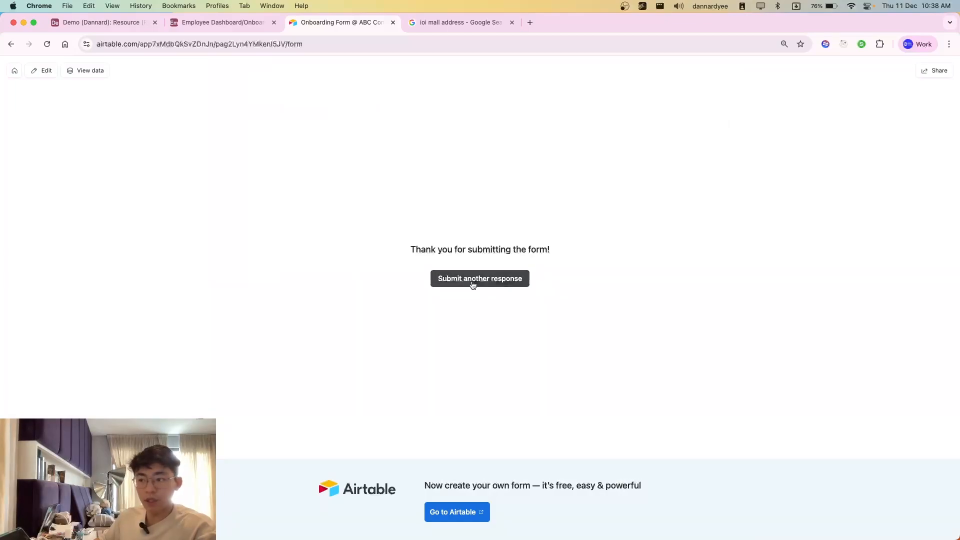
click(450, 25)
key(super+w)
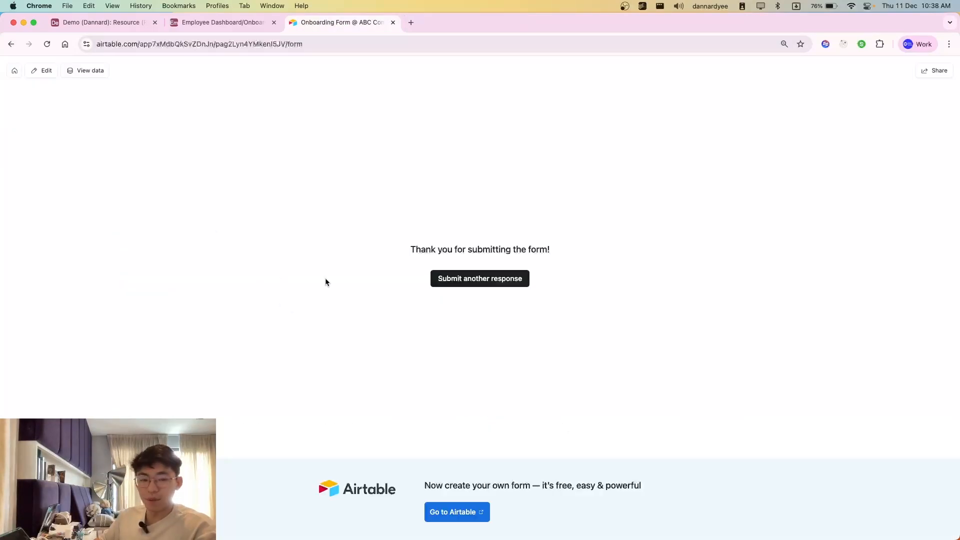
Step: Open the new Marketing Admin's record in the Employee Profile dashboard and examine the name and submitted headshot
click(215, 23)
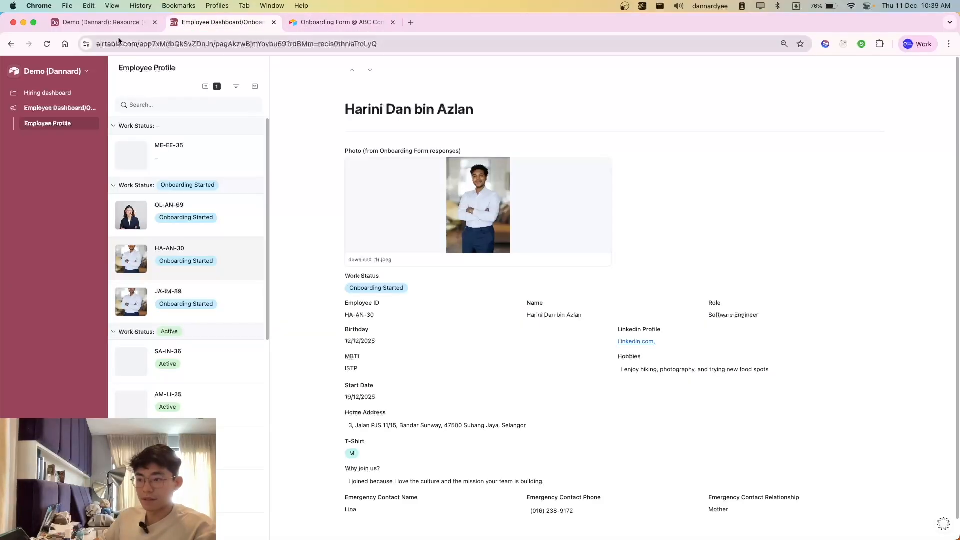
click(72, 27)
click(210, 25)
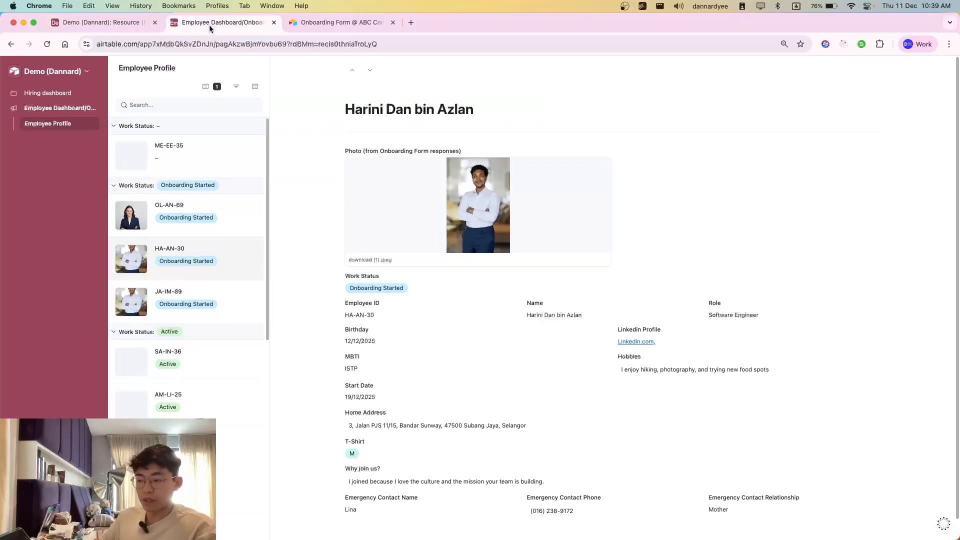
click(186, 314)
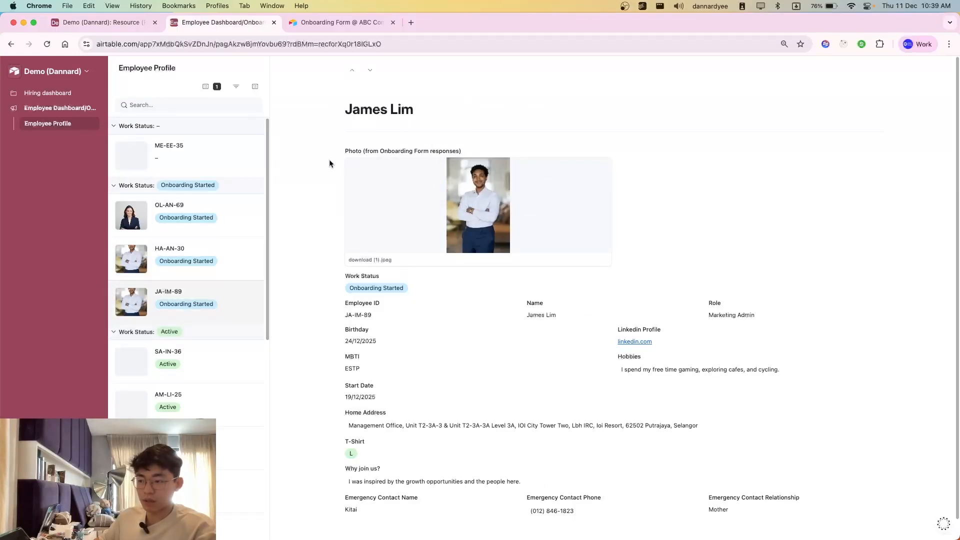
drag(328, 159, 533, 348)
click(395, 351)
scroll(395, 351, down, 1)
drag(385, 124, 489, 140)
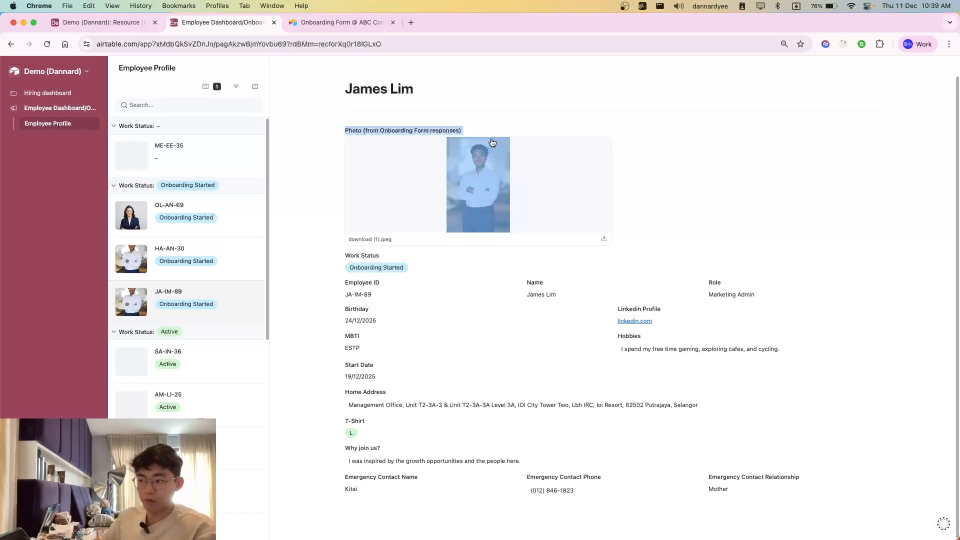
click(419, 375)
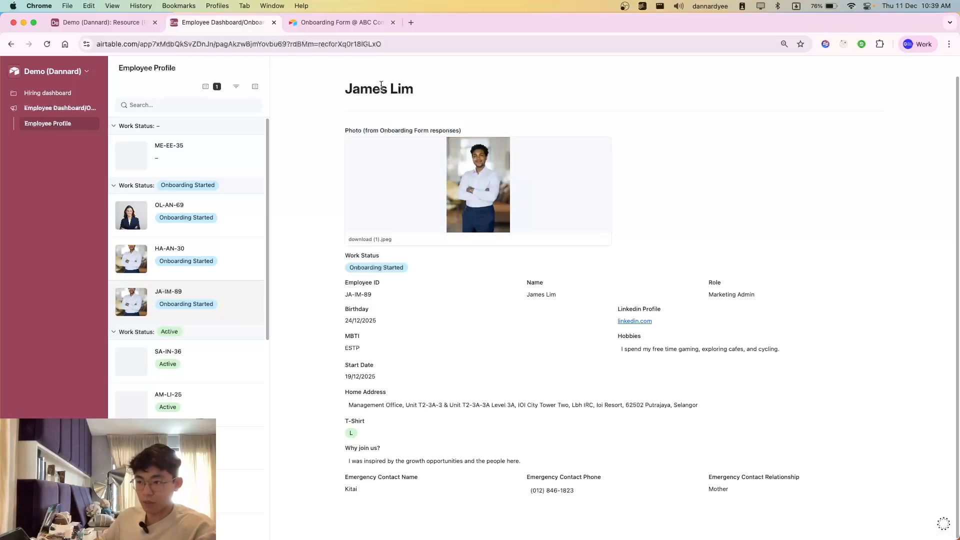
Step: Examine the profile's employee ID, name, role, birthday, MBTI and start date
drag(330, 273, 593, 422)
click(333, 272)
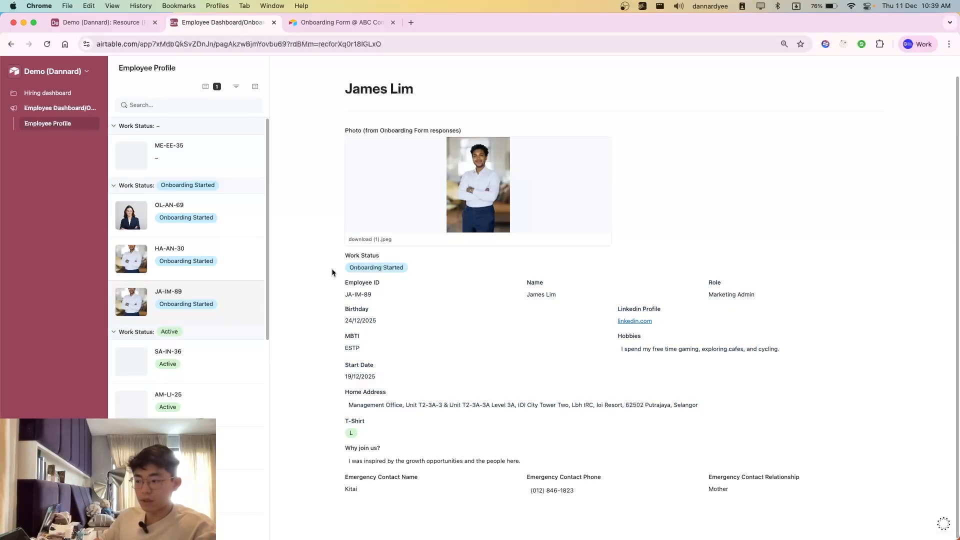
drag(332, 273, 700, 311)
click(347, 302)
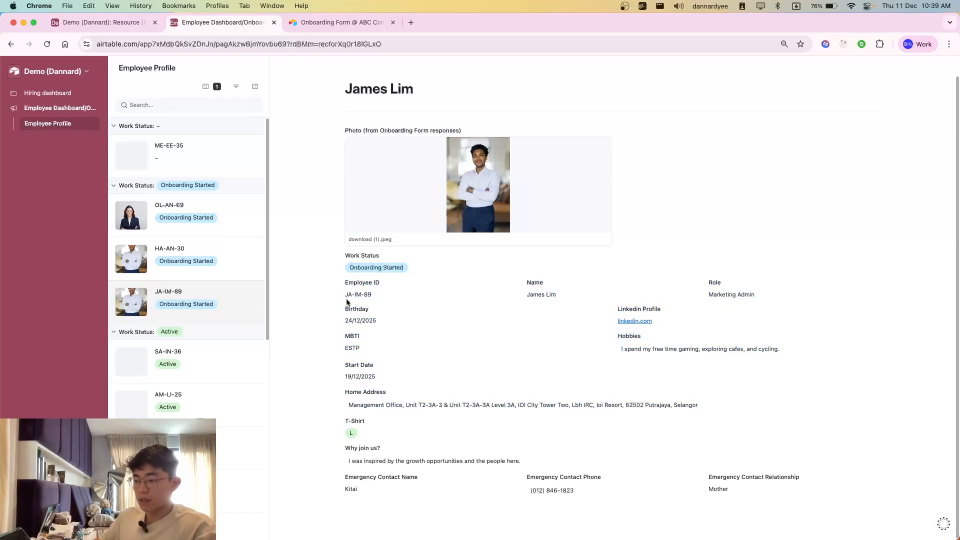
drag(347, 302, 407, 315)
click(352, 364)
drag(350, 349, 383, 372)
click(391, 378)
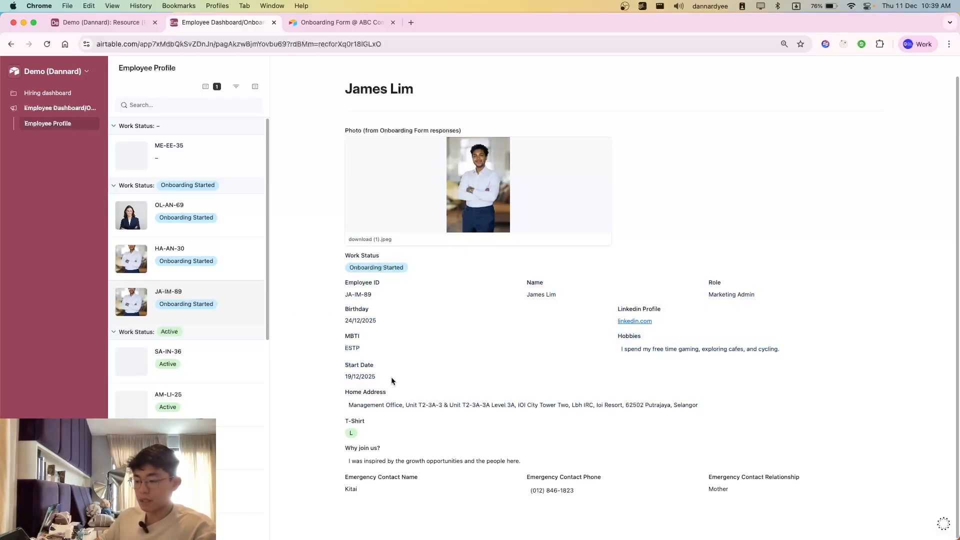
Step: Review the profile's home address, T-shirt size, reason for joining and emergency contact details
drag(385, 404, 515, 416)
click(515, 432)
drag(345, 443, 490, 376)
click(788, 503)
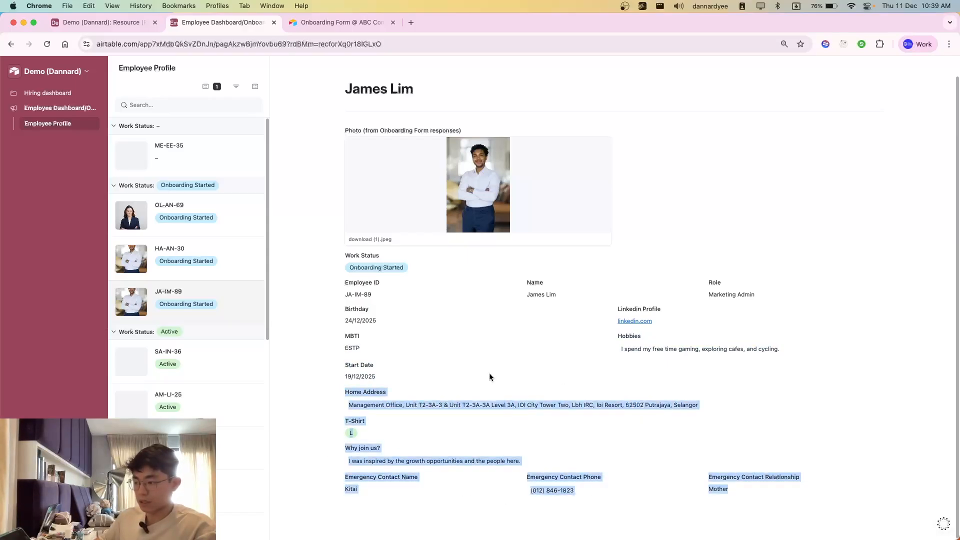
click(475, 374)
drag(329, 272, 465, 435)
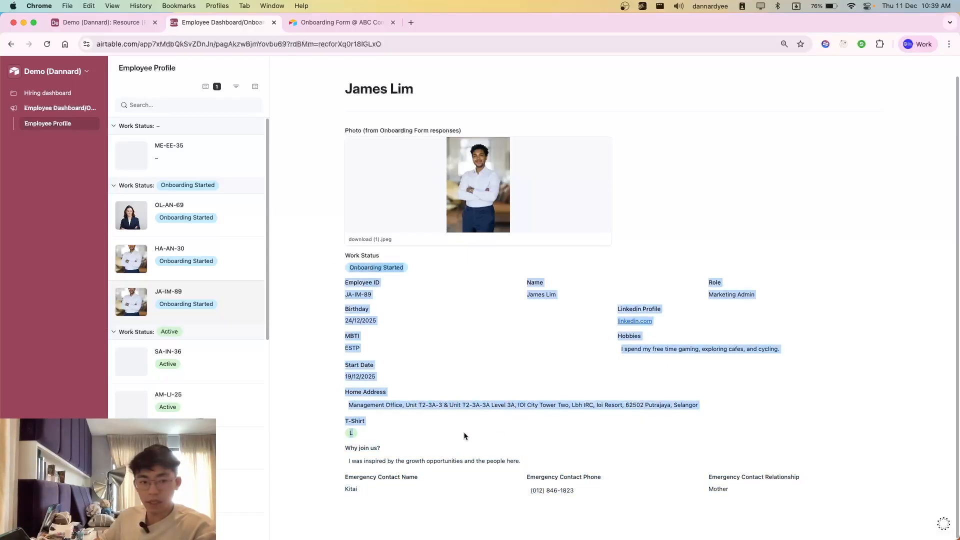
click(512, 299)
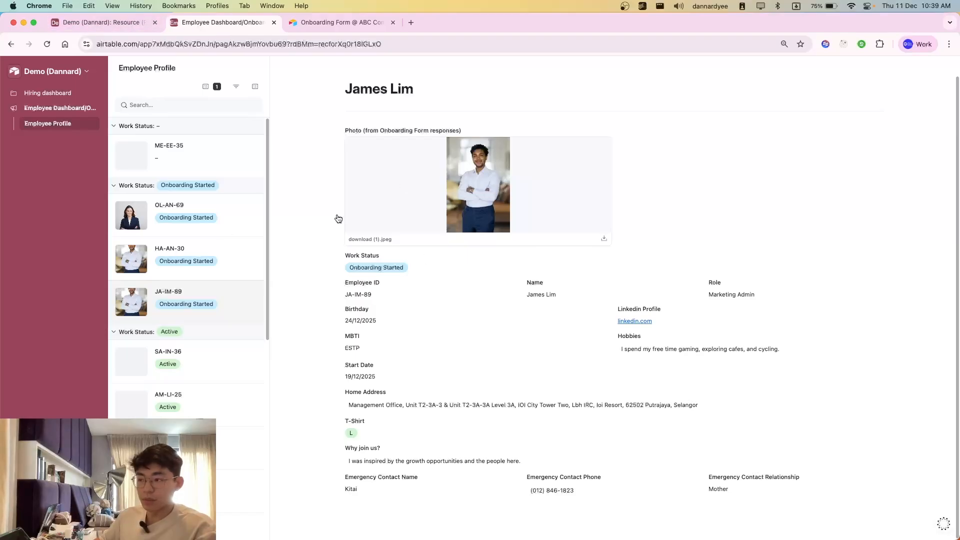
Step: Switch to Gmail and open the newest "Welcome to the Team! Here's What to Expect!" email to skim its contents
key(super+grave)
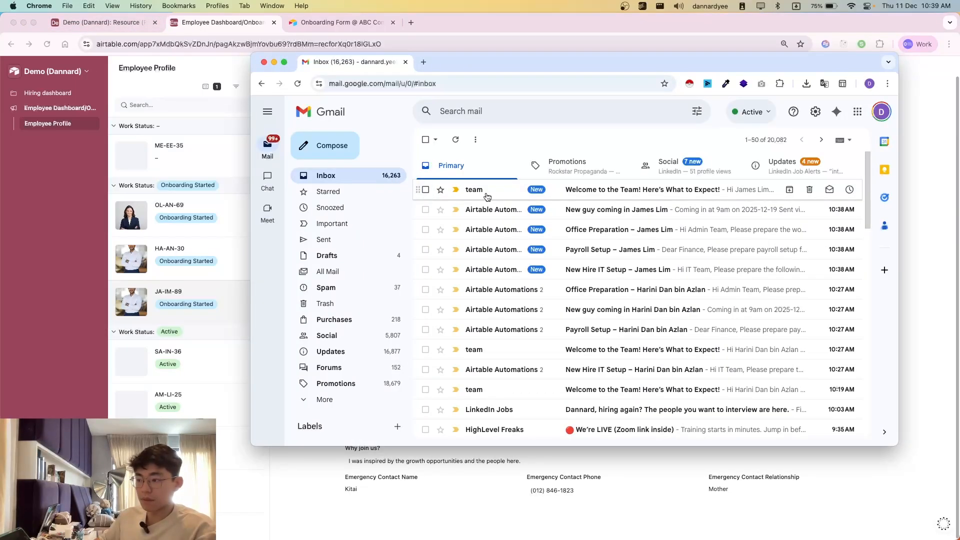
click(487, 195)
scroll(532, 279, down, 5)
scroll(532, 279, up, 5)
scroll(632, 275, down, 5)
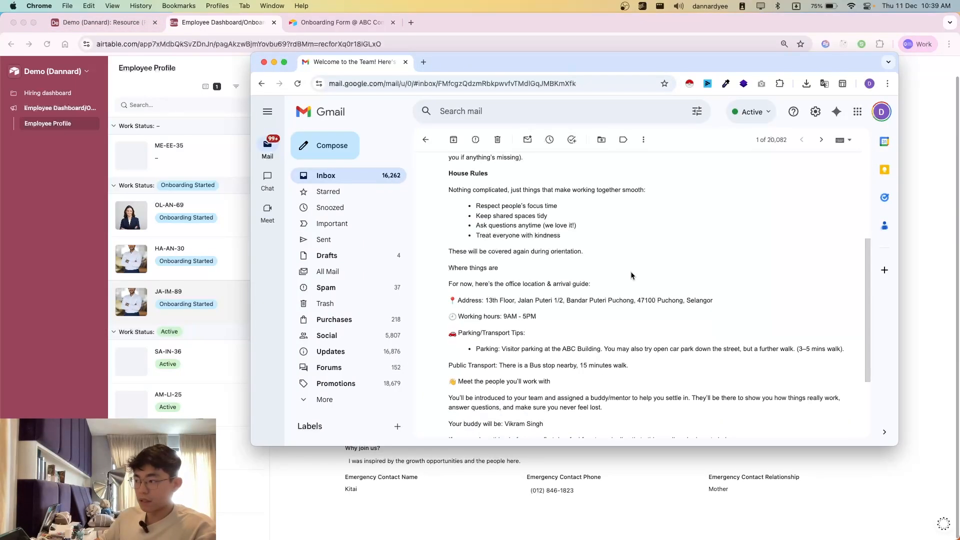
Step: Read the welcome email's greeting and introduction, then its Access & Keys and House Rules sections
scroll(631, 275, up, 5)
mouse_move(463, 231)
mouse_down()
mouse_move(571, 332)
mouse_move(465, 246)
mouse_up()
click(583, 391)
mouse_move(599, 418)
mouse_down()
mouse_move(536, 366)
mouse_move(452, 220)
mouse_move(451, 239)
mouse_move(584, 389)
mouse_move(585, 409)
mouse_up()
click(450, 237)
click(585, 409)
scroll(583, 403, down, 1)
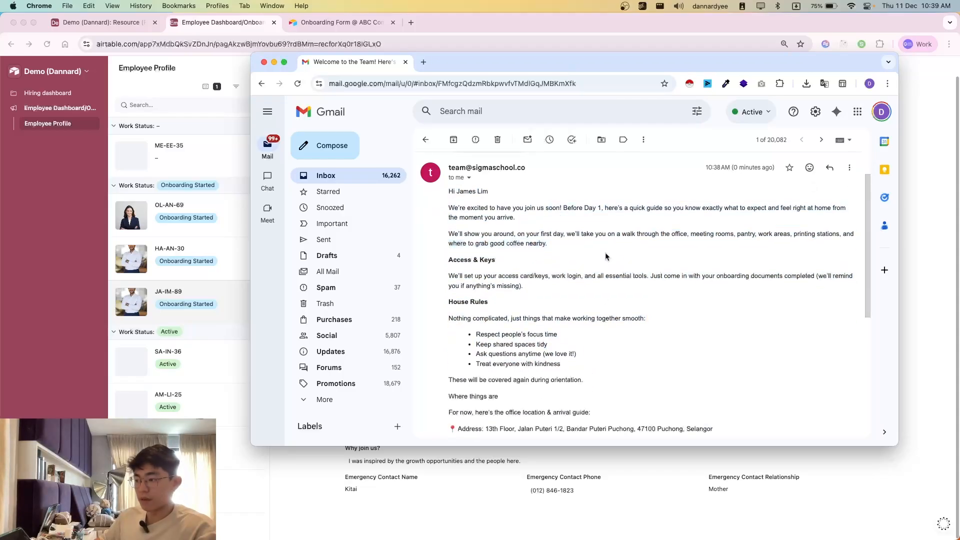
scroll(550, 210, down, 1)
drag(538, 198, 604, 343)
click(603, 343)
scroll(602, 343, down, 3)
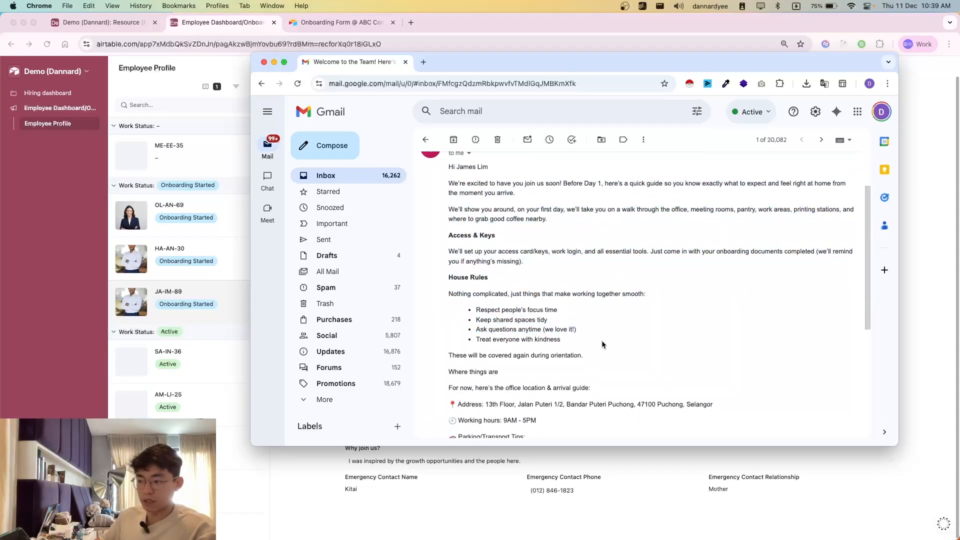
Step: Check the office address, working hours and parking/transport tips in the welcome email
drag(475, 335, 632, 360)
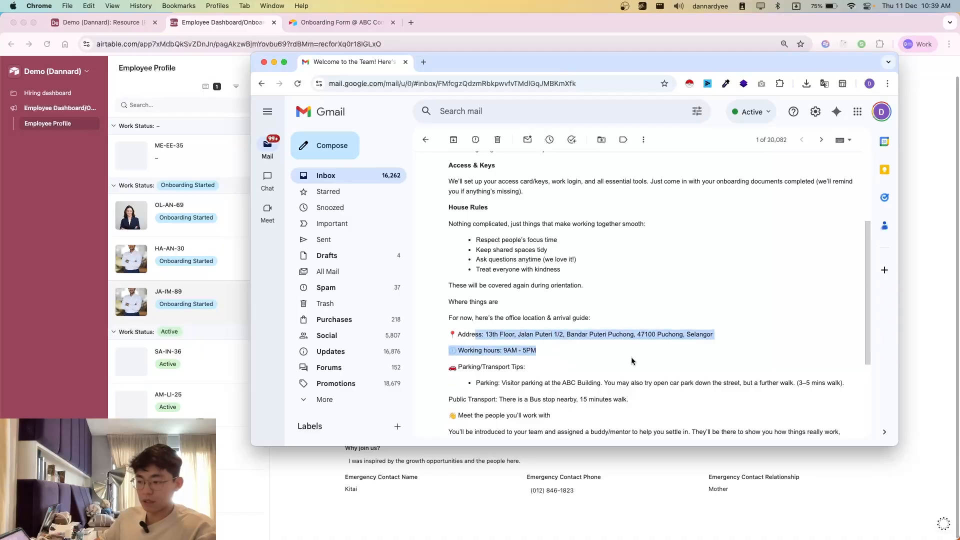
click(632, 360)
scroll(632, 360, down, 2)
drag(508, 301, 658, 363)
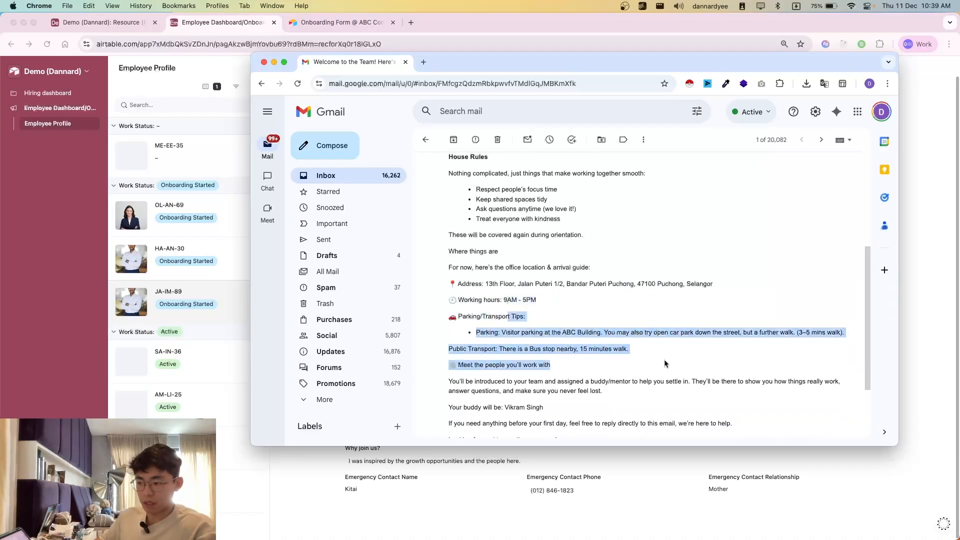
click(620, 358)
scroll(620, 357, down, 3)
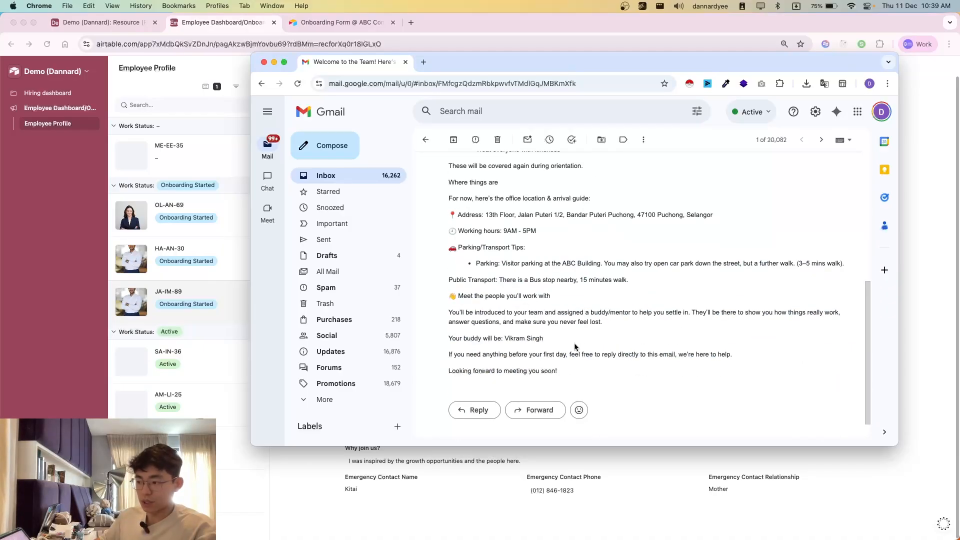
Step: Check the assigned buddy's name in the welcome email
drag(503, 337, 465, 339)
click(448, 339)
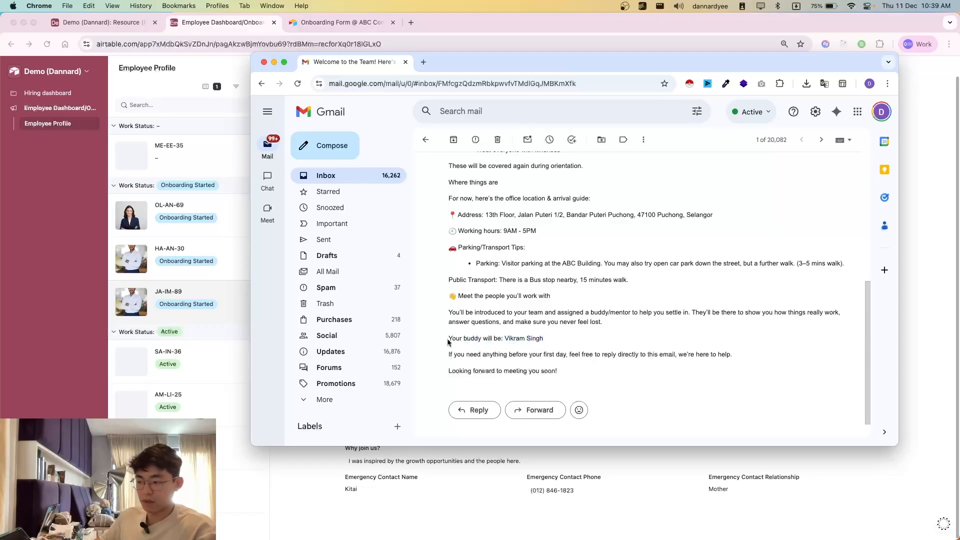
scroll(555, 387, up, 2)
drag(505, 390, 562, 392)
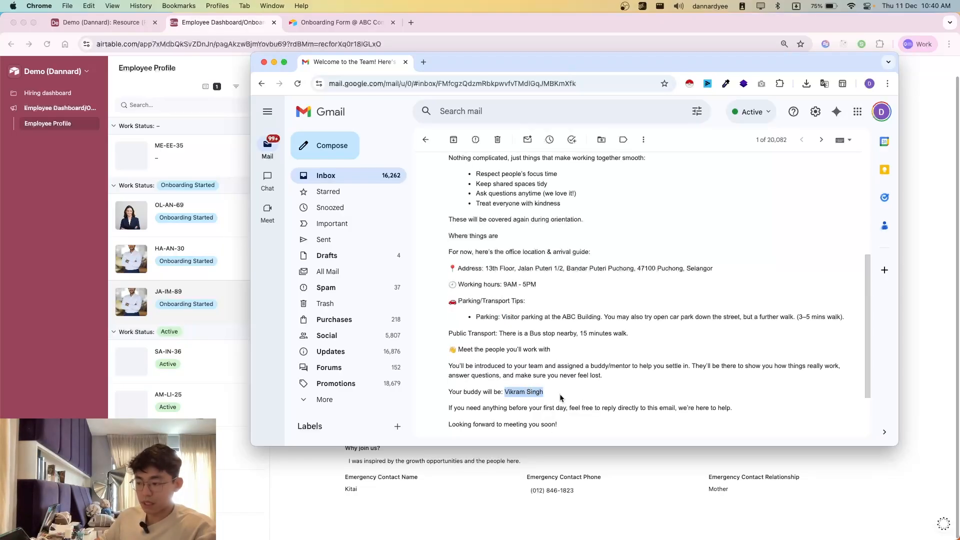
click(563, 392)
scroll(564, 391, up, 3)
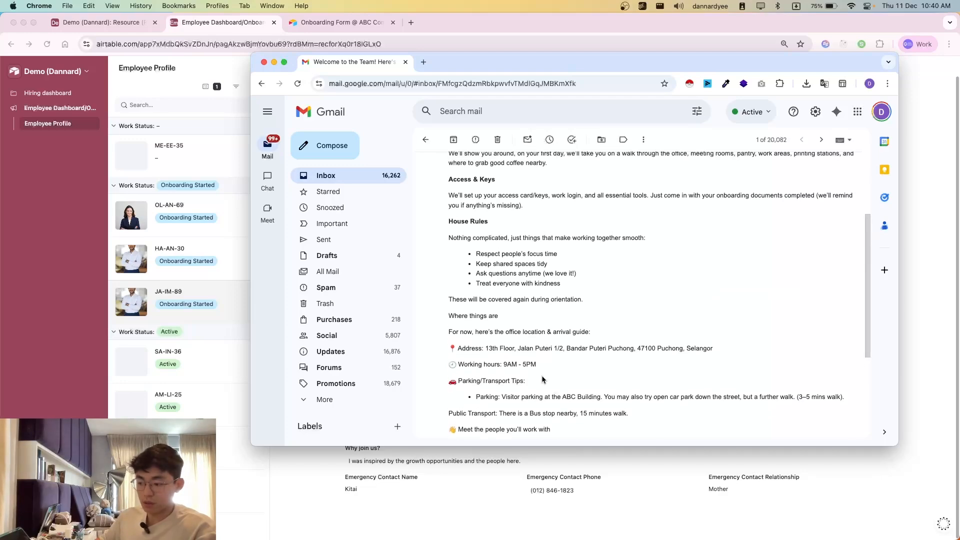
Step: Check the home address in the employee's Airtable profile and return to the welcome email in Gmail
key(super+grave)
drag(349, 402, 427, 438)
click(428, 439)
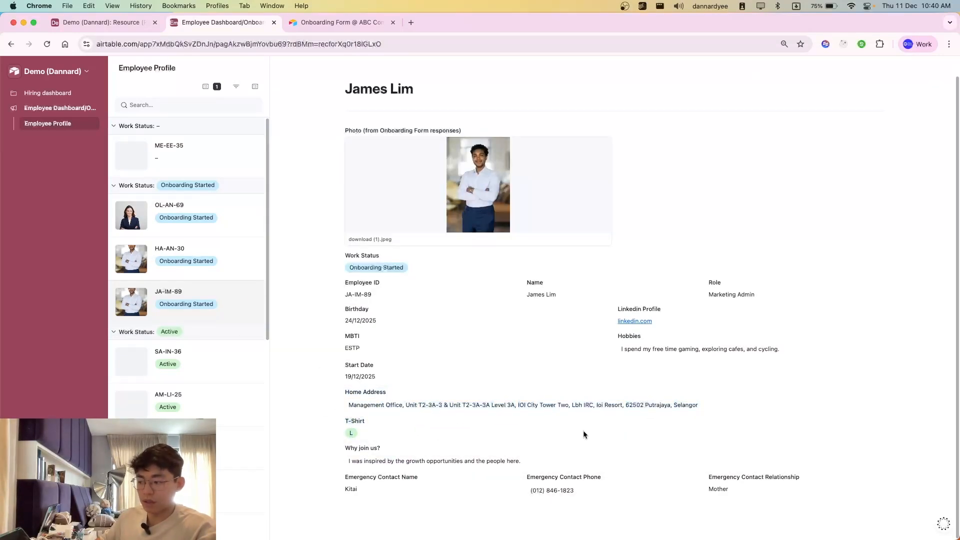
key(super+grave)
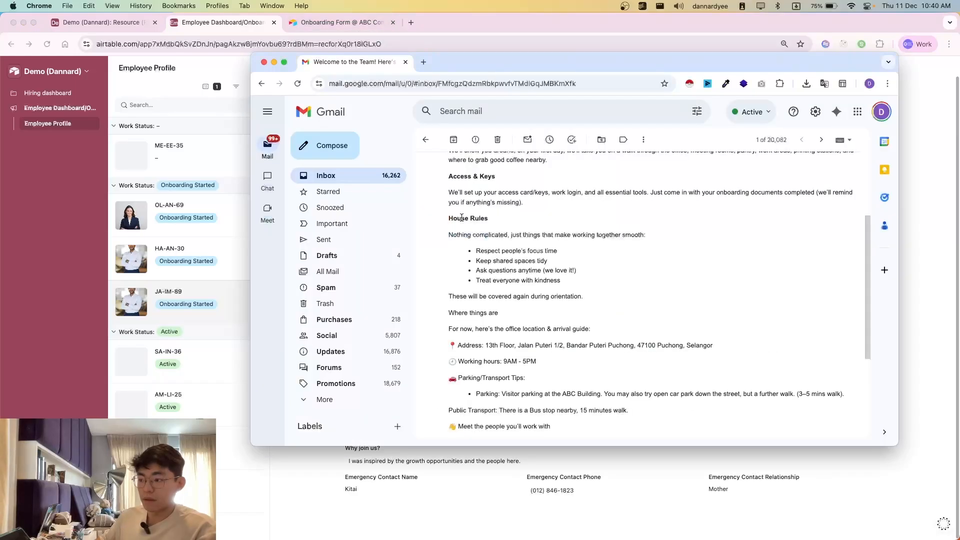
Step: Review the welcome email's closing section about meeting the team and the assigned buddy
scroll(457, 363, down, 3)
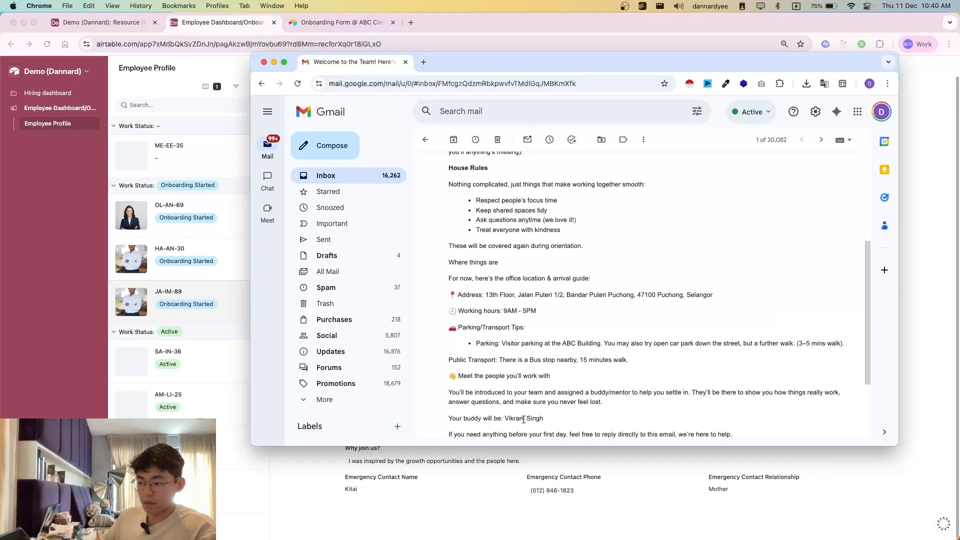
drag(511, 419, 541, 420)
click(547, 420)
scroll(461, 188, up, 1)
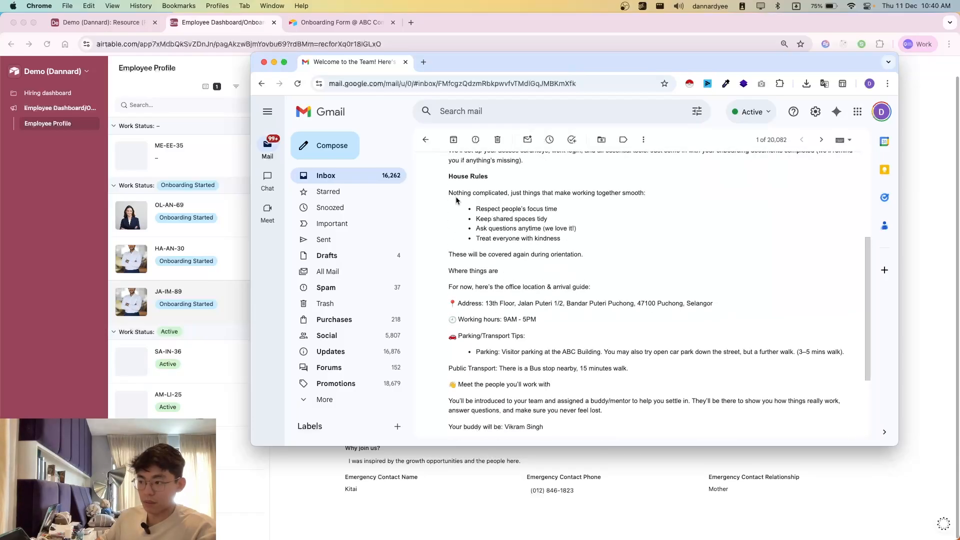
Step: Recheck the House Rules heading, the parking and transport tips, and the closing lines of the welcome email
drag(449, 177, 495, 179)
click(513, 190)
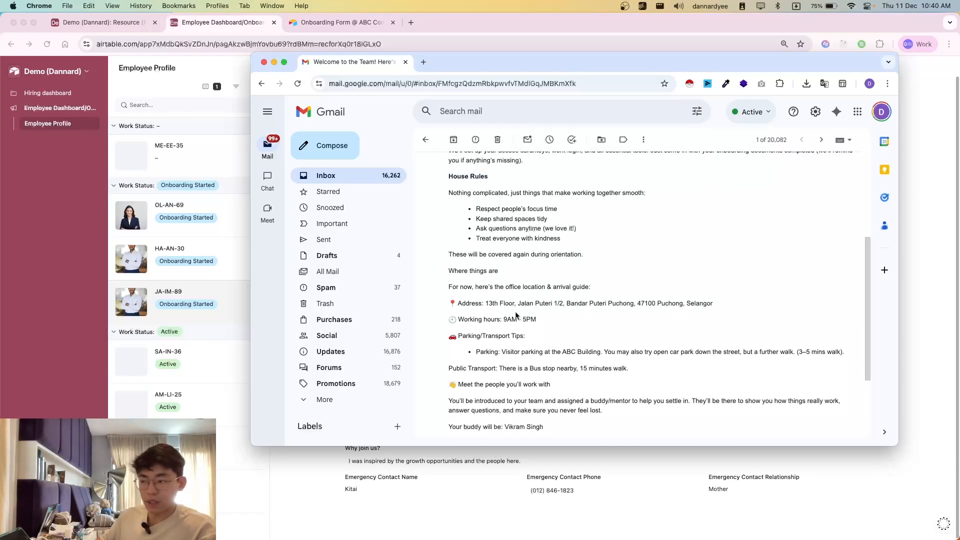
drag(476, 352, 641, 412)
click(641, 411)
scroll(426, 235, down, 3)
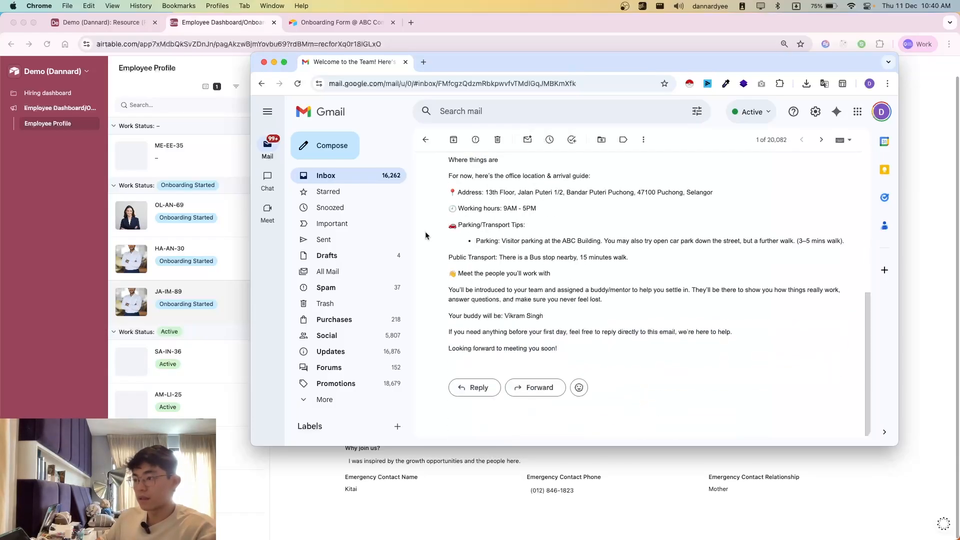
Step: Open the "New guy coming in" notification email from the inbox and check its subject and the arrival time and date
key(u)
click(596, 214)
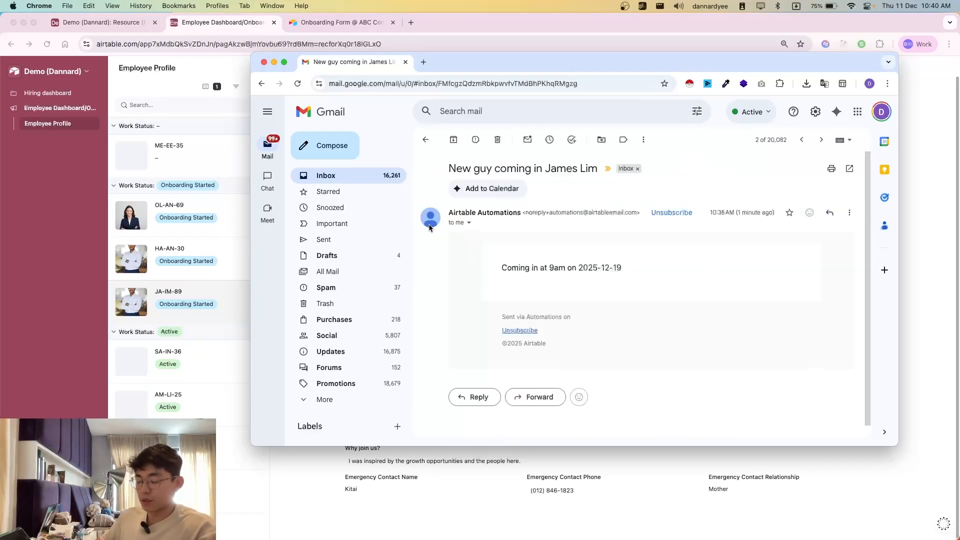
drag(484, 244, 632, 313)
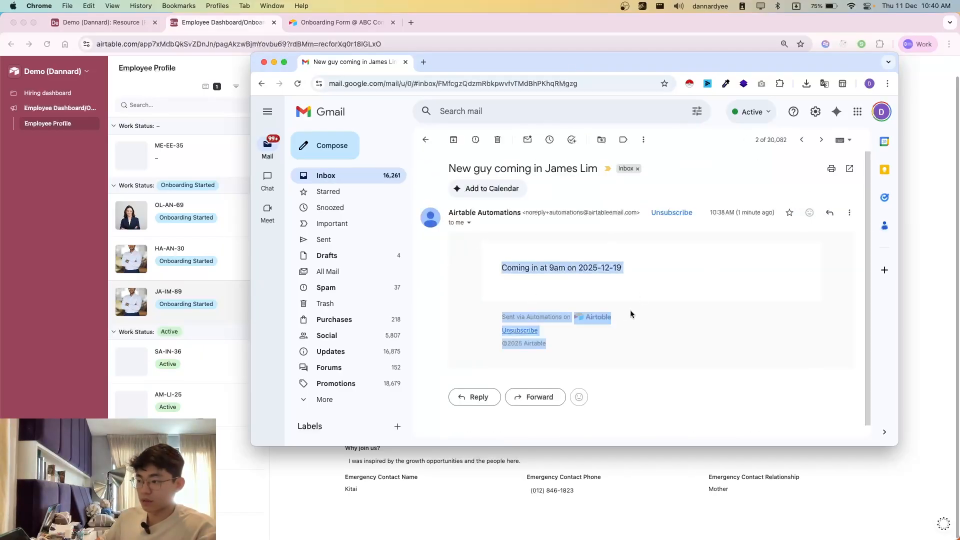
click(632, 313)
drag(445, 168, 598, 298)
click(598, 298)
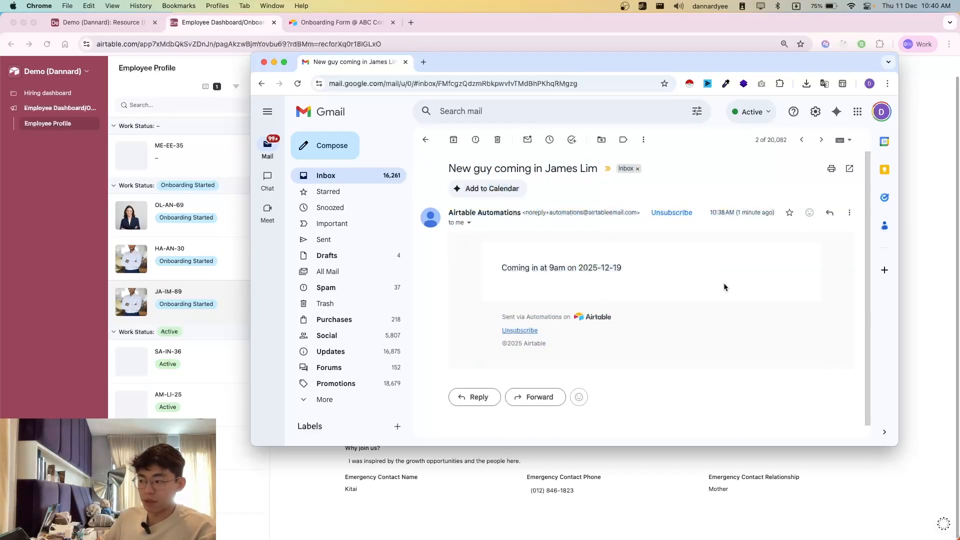
drag(428, 162, 608, 337)
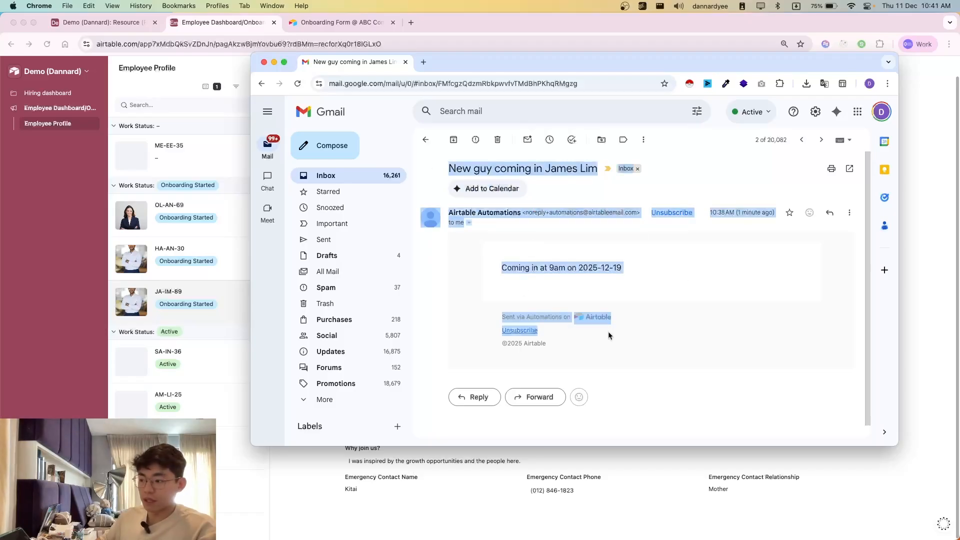
click(503, 266)
drag(421, 166, 652, 302)
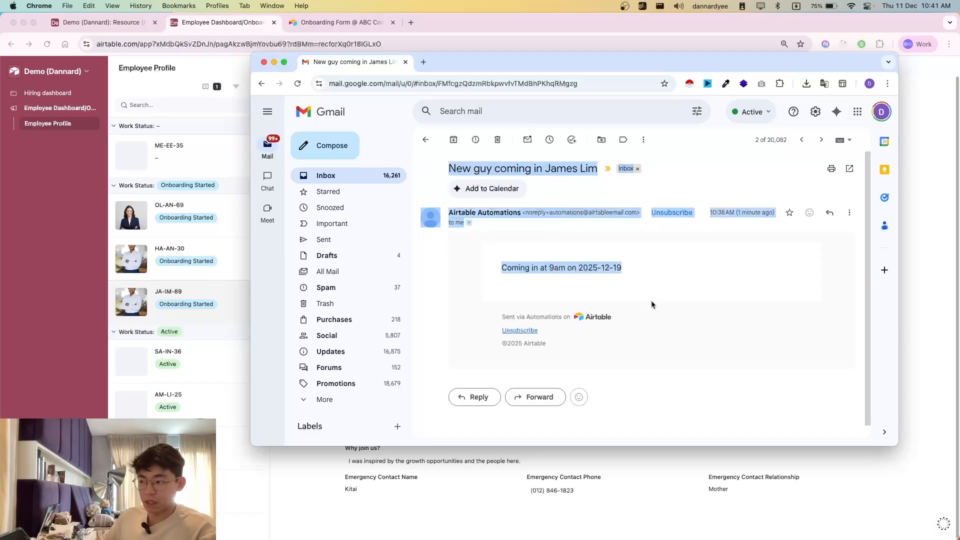
click(449, 162)
drag(507, 268, 600, 282)
click(723, 199)
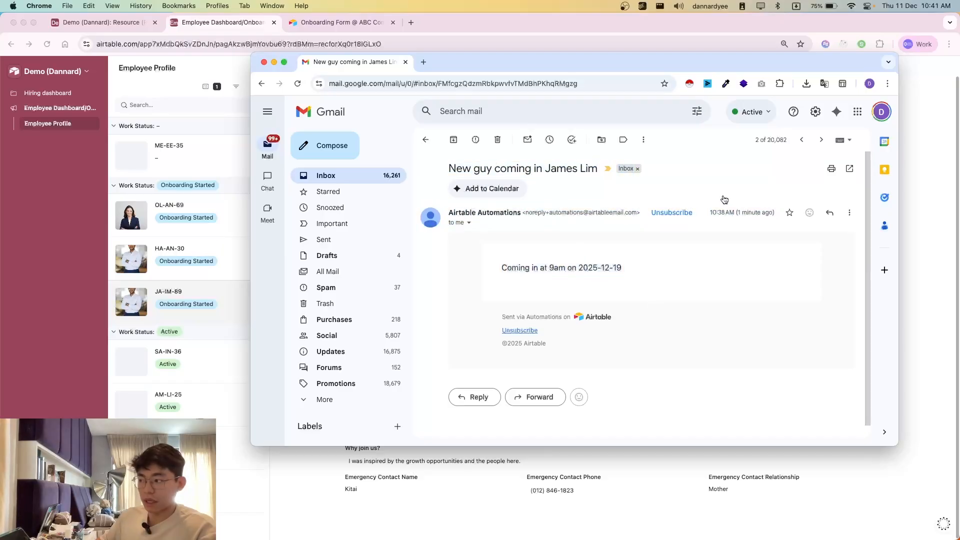
Step: Read the Office Preparation email to the admin team, then the Payroll Setup email to finance
click(818, 141)
scroll(642, 310, down, 1)
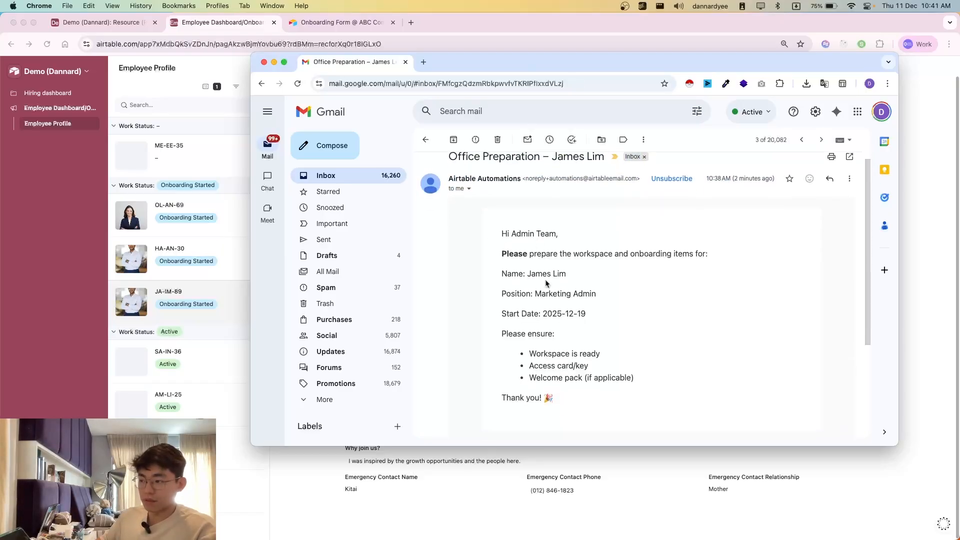
scroll(642, 310, up, 1)
drag(500, 252, 573, 370)
click(550, 296)
click(573, 370)
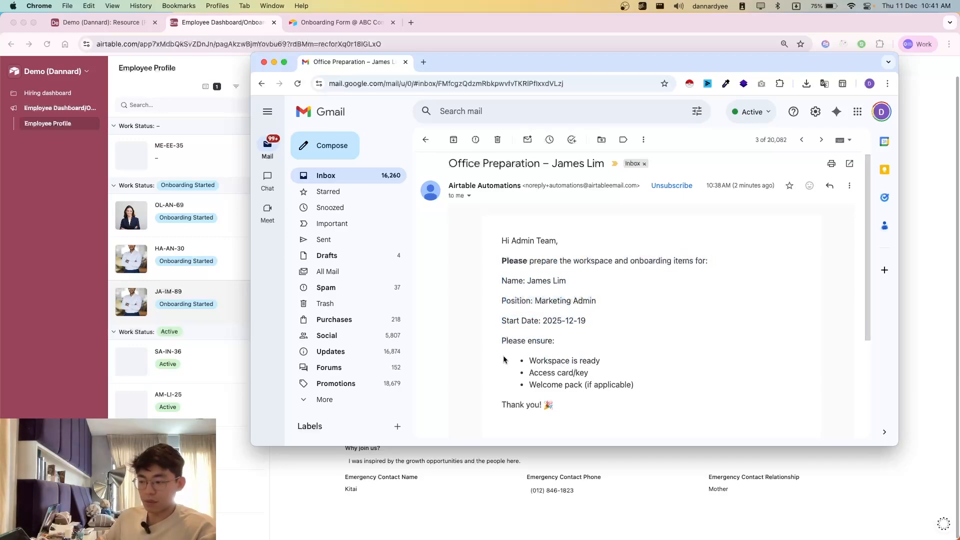
drag(505, 360, 646, 397)
click(658, 384)
click(820, 140)
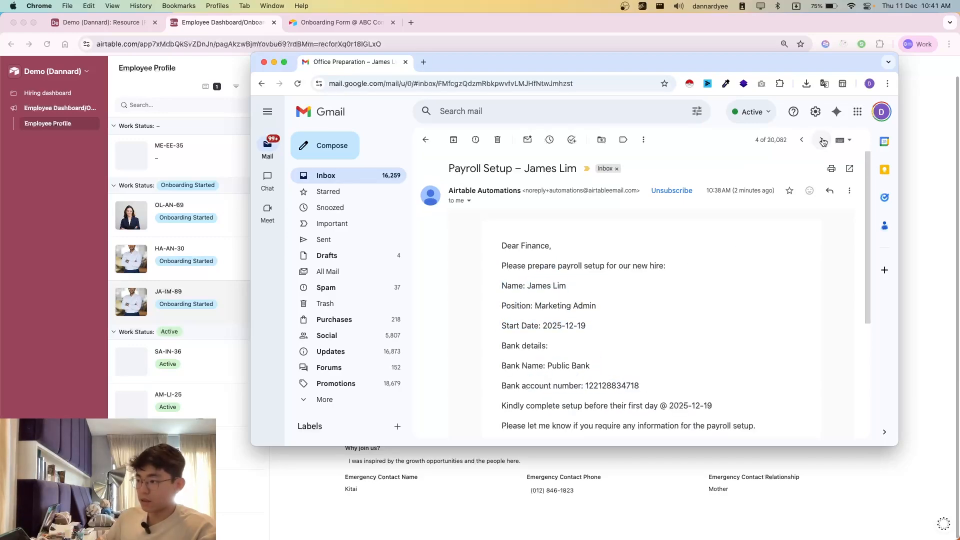
scroll(680, 326, down, 3)
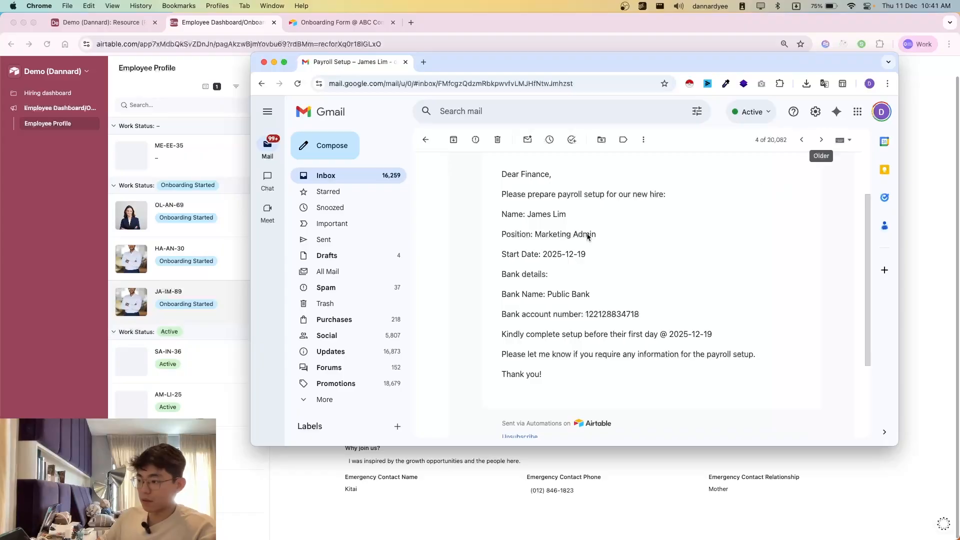
Step: Open the New Hire IT Setup email and read the new hire's details and the required tools list
click(820, 140)
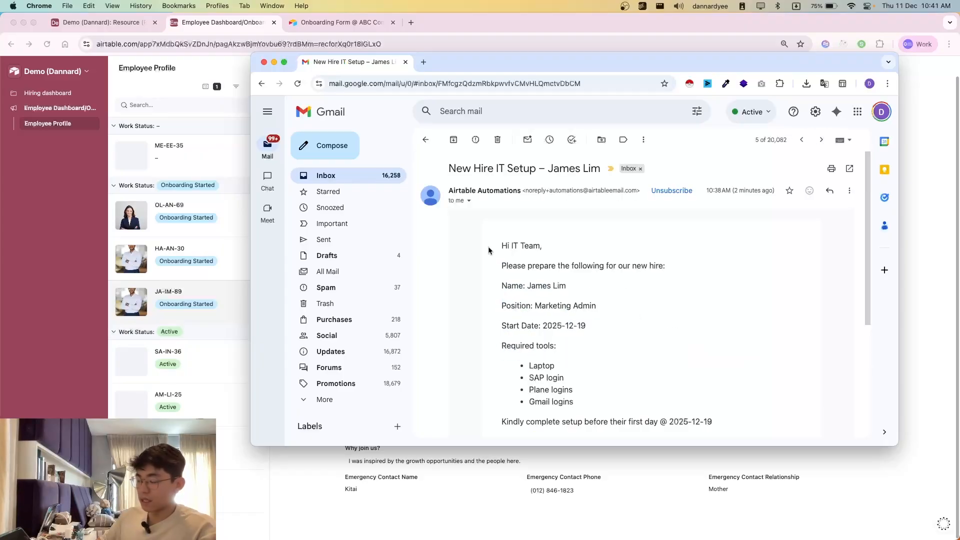
scroll(514, 321, down, 2)
scroll(531, 272, up, 1)
drag(500, 293, 580, 381)
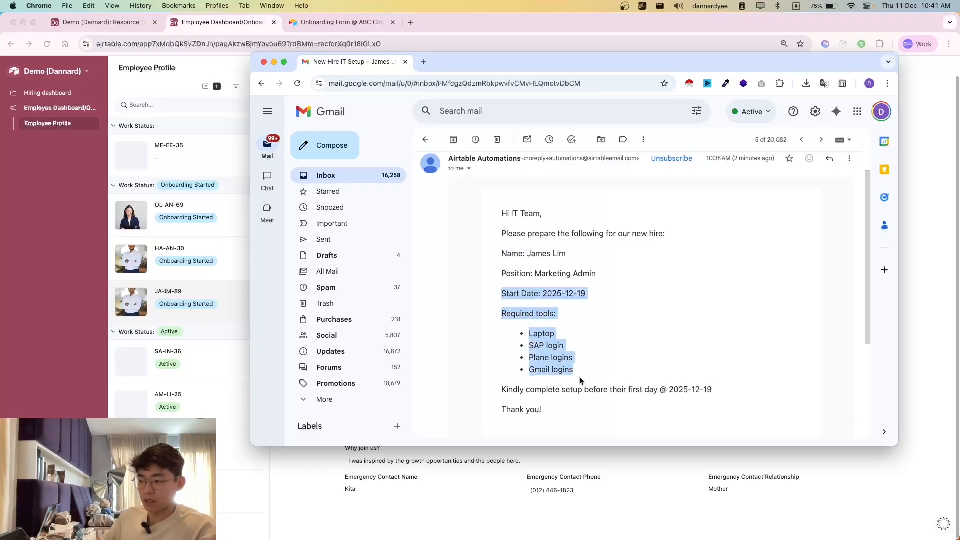
scroll(530, 280, up, 1)
mouse_move(518, 294)
mouse_down()
mouse_move(608, 427)
mouse_move(594, 354)
mouse_move(505, 294)
mouse_up()
drag(504, 274, 725, 431)
click(738, 437)
Step: Check the setup completion deadline stated in the New Hire IT Setup email
drag(595, 410, 665, 410)
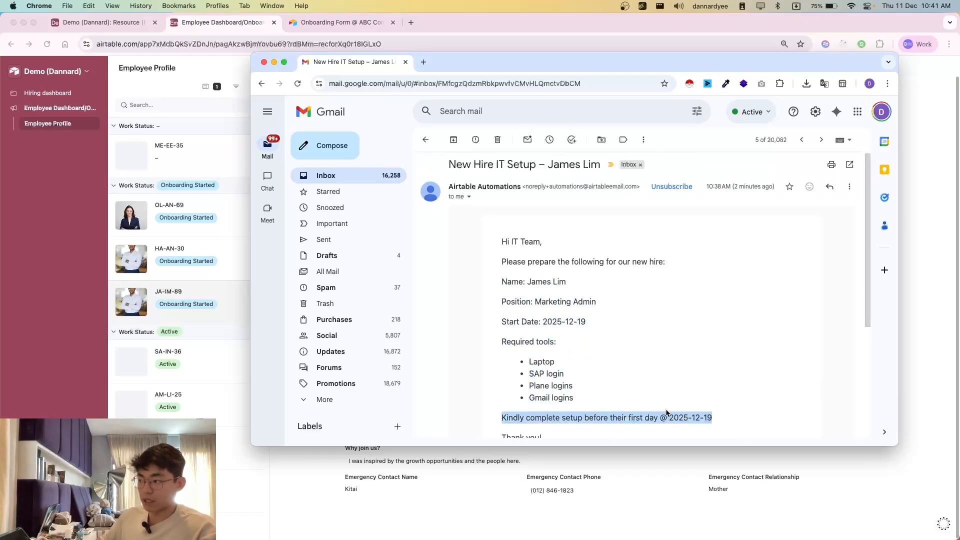
click(655, 406)
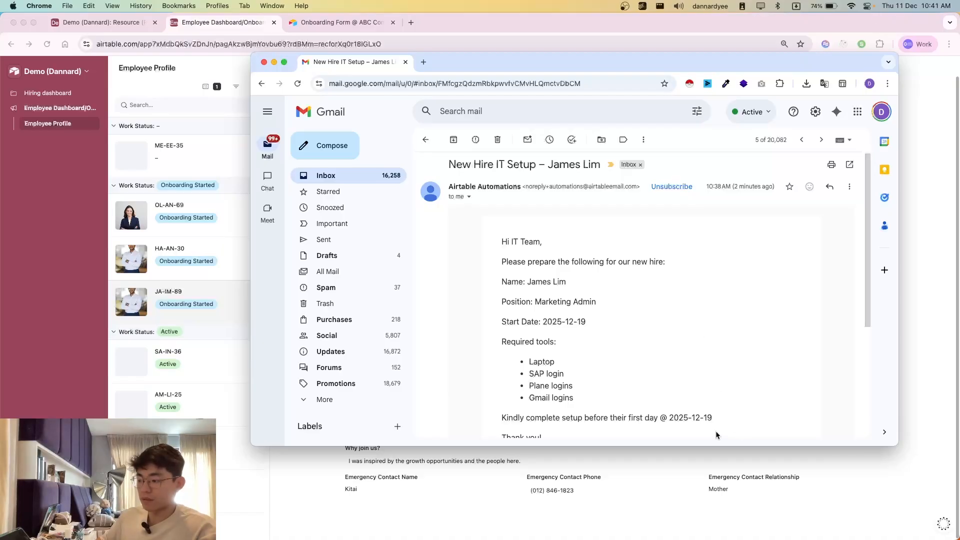
drag(717, 416, 537, 372)
click(654, 409)
drag(665, 411, 735, 427)
click(735, 427)
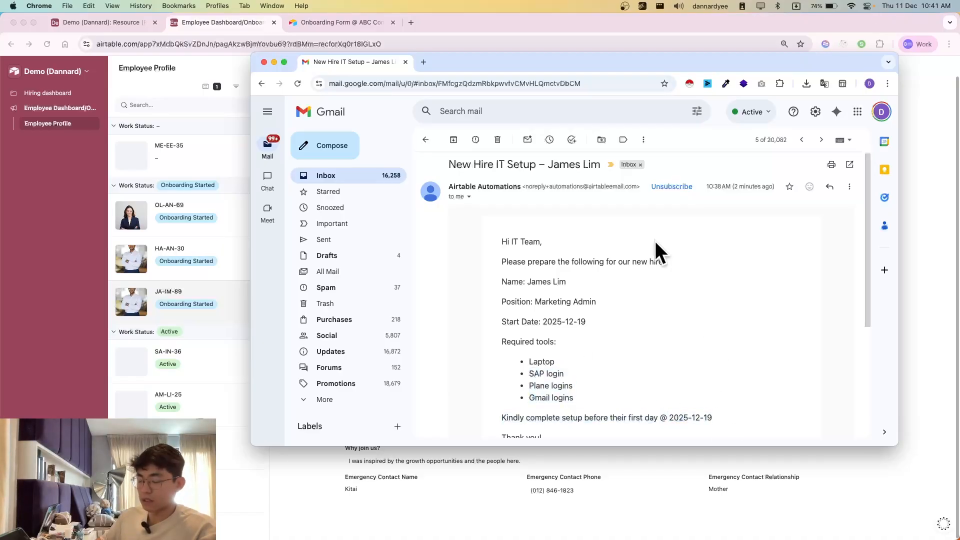
Step: Return Gmail to the inbox and switch to the Resource (Pre-onboarding) table in the Airtable base
click(425, 145)
click(188, 161)
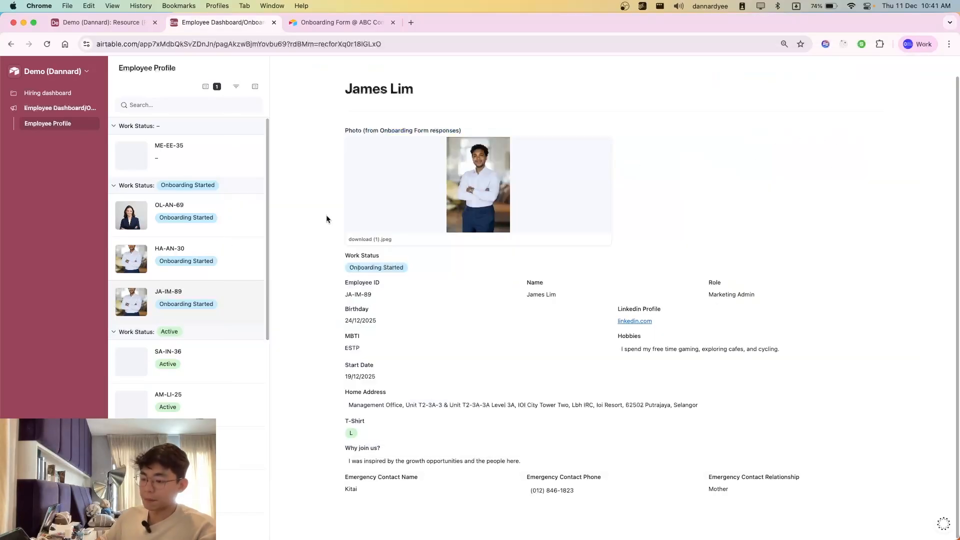
key(ctrl+shift+Tab)
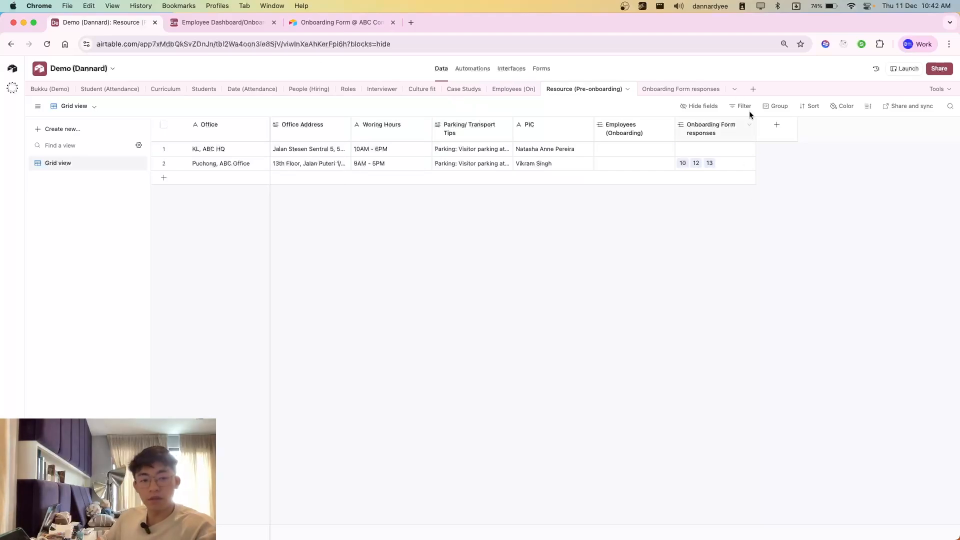
click(510, 90)
click(575, 90)
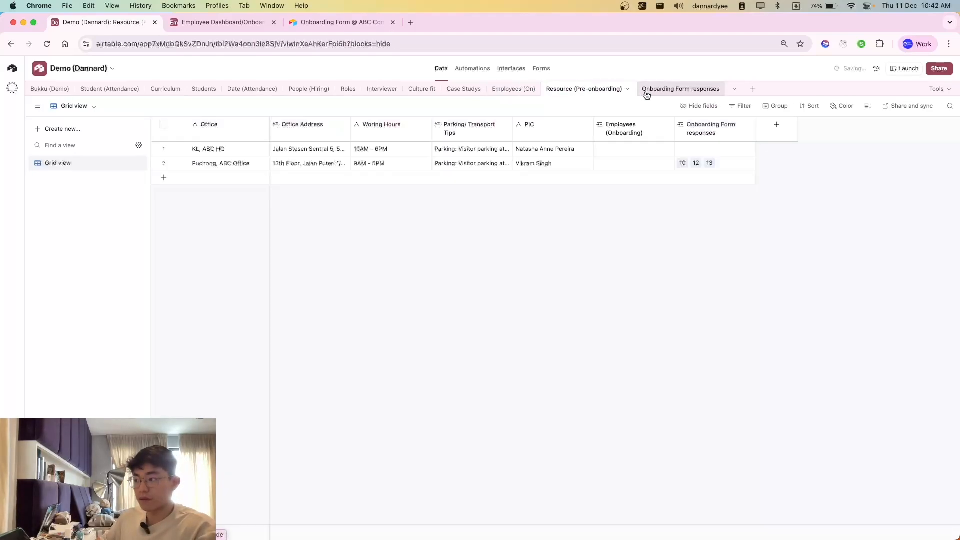
Step: Open the Onboarding Form responses table briefly, then examine the employee records in the Employees (On) table
click(666, 90)
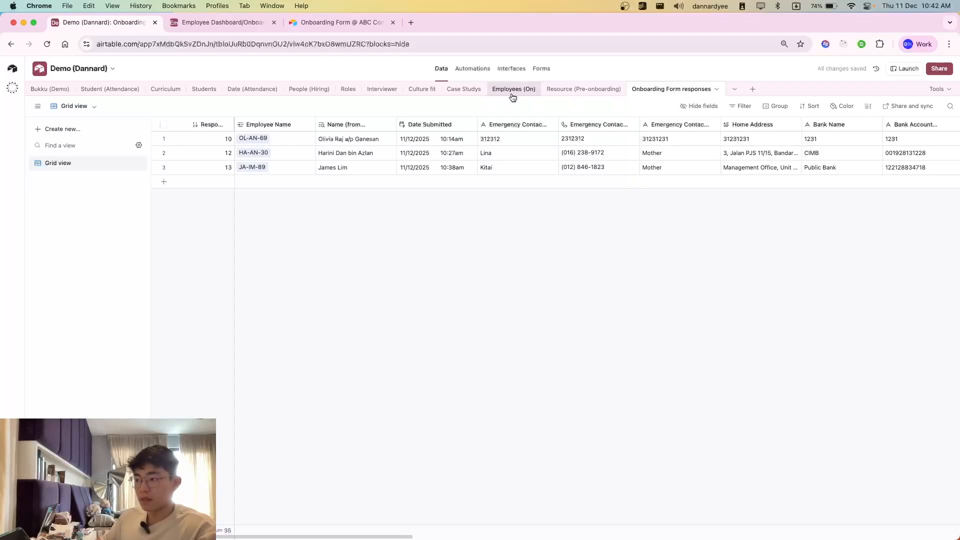
click(512, 89)
scroll(475, 322, right, 10)
scroll(475, 322, left, 10)
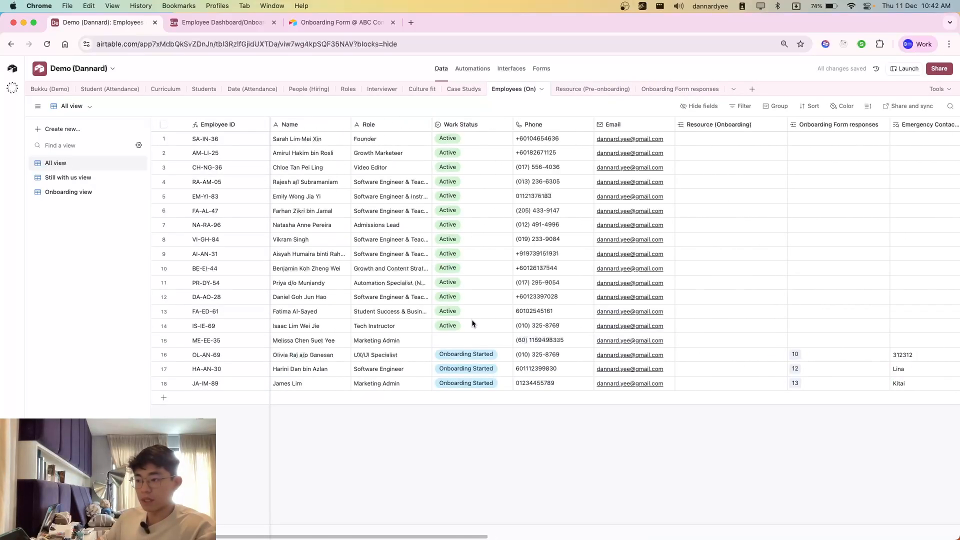
scroll(560, 270, right, 10)
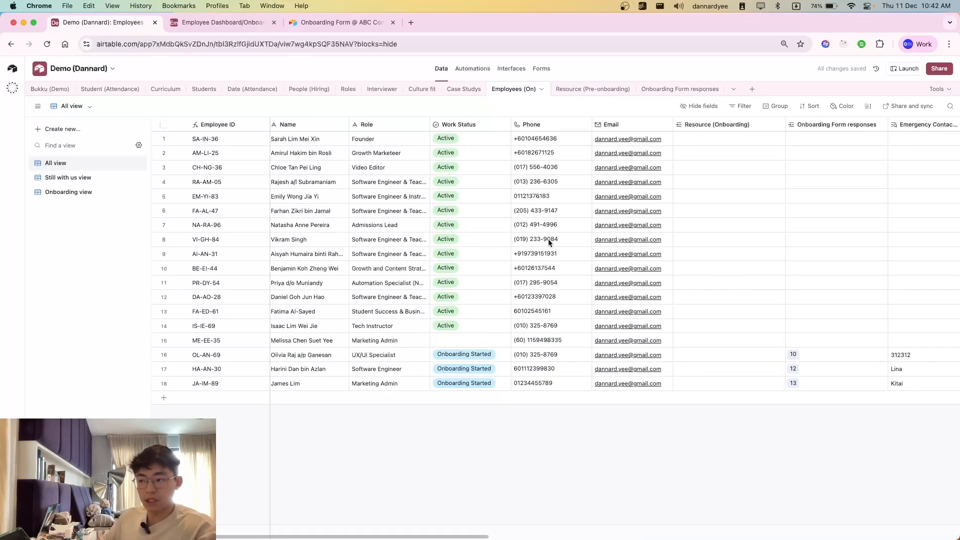
scroll(569, 297, left, 10)
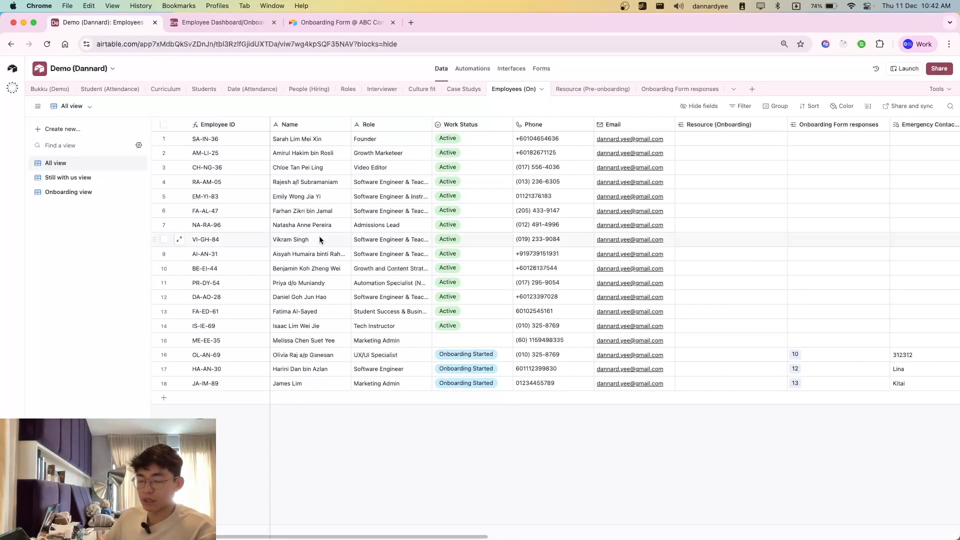
Step: Open the Onboarding Form responses table and review its bank name, bank account and Tax ID columns
click(678, 90)
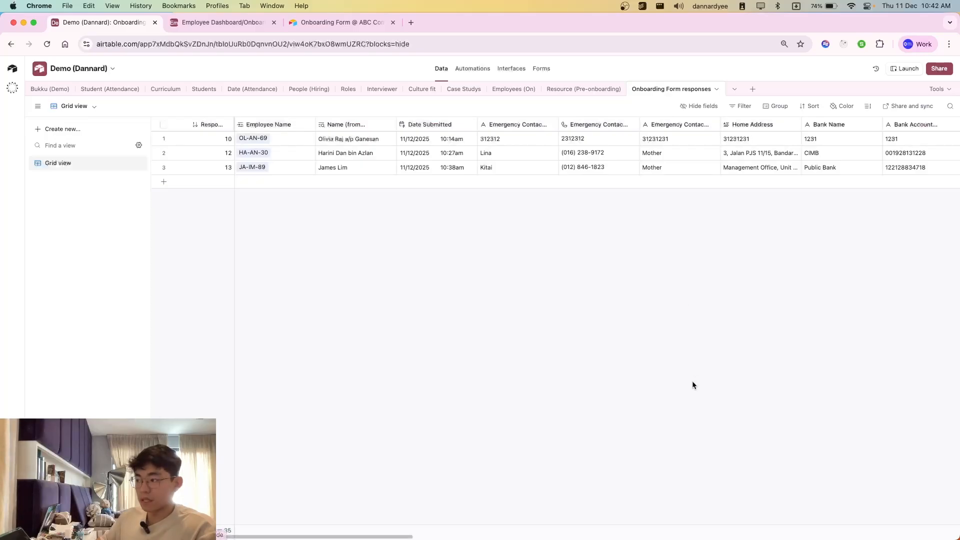
scroll(692, 386, right, 10)
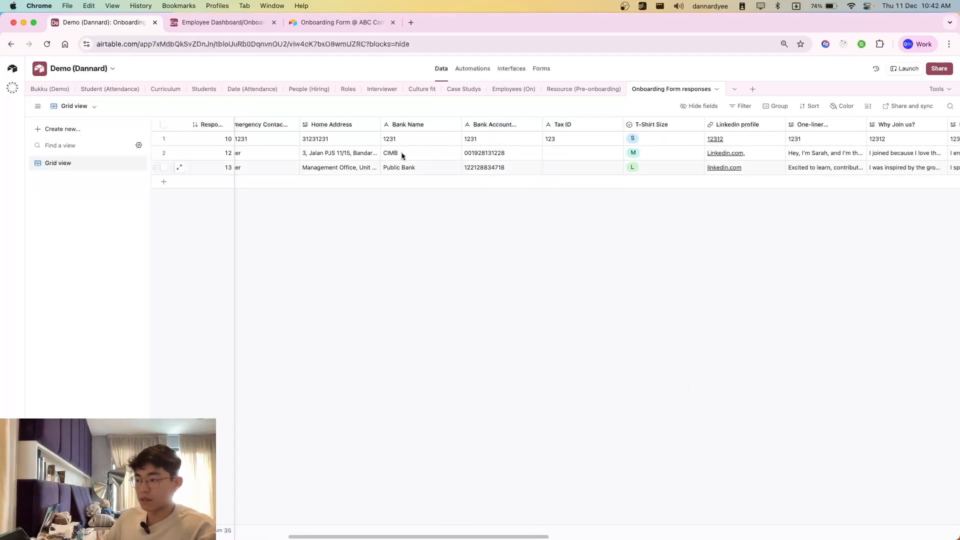
mouse_move(401, 125)
mouse_down()
mouse_move(494, 122)
mouse_move(391, 129)
mouse_up()
scroll(512, 342, right, 5)
click(447, 125)
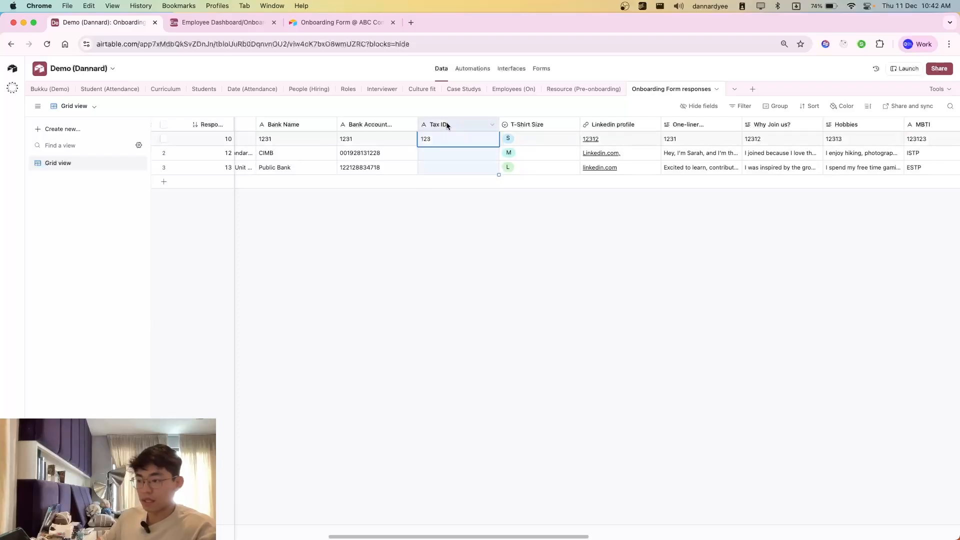
scroll(491, 276, right, 3)
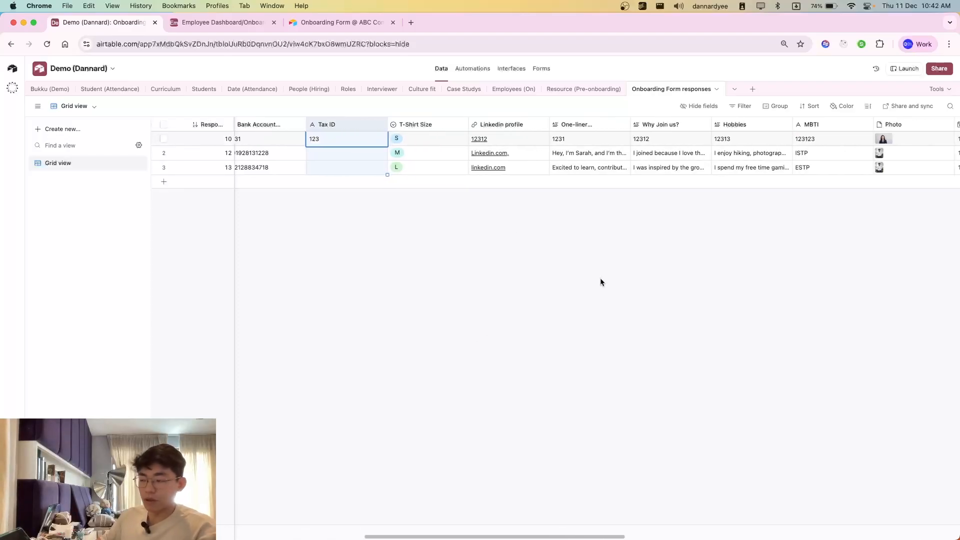
scroll(602, 295, left, 3)
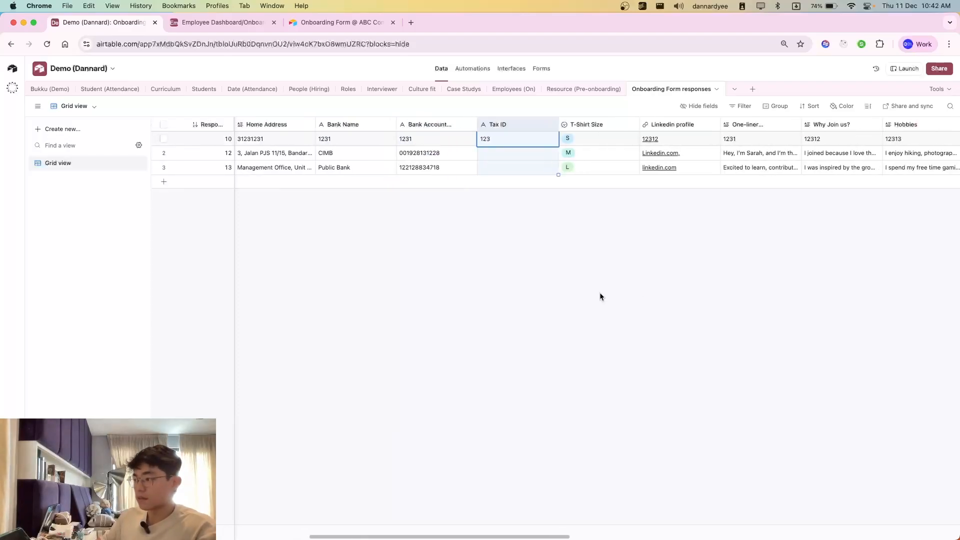
Step: Review the remaining form response columns, including Why Join us?, Hobbies, MBTI, Photo, Start date and Role/Position
scroll(600, 288, right, 5)
scroll(500, 175, right, 2)
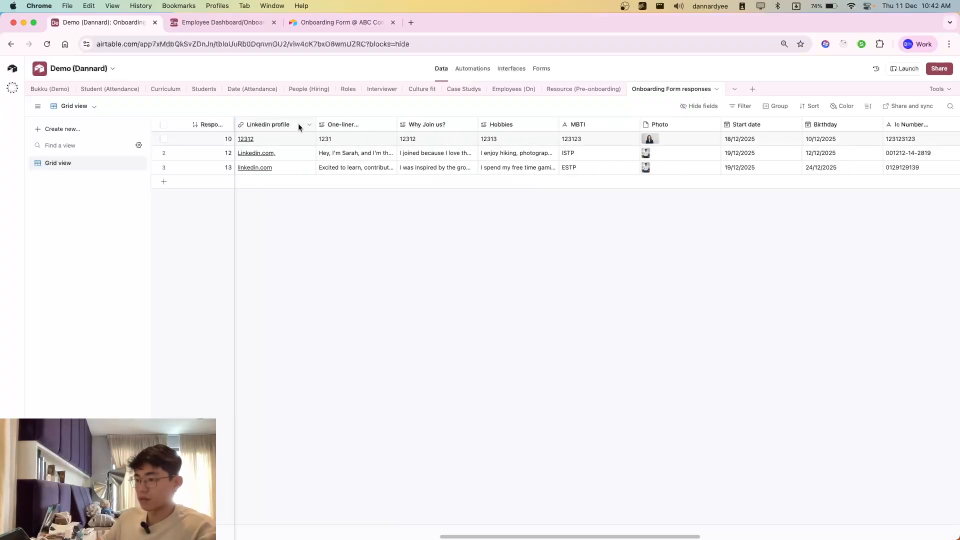
click(423, 125)
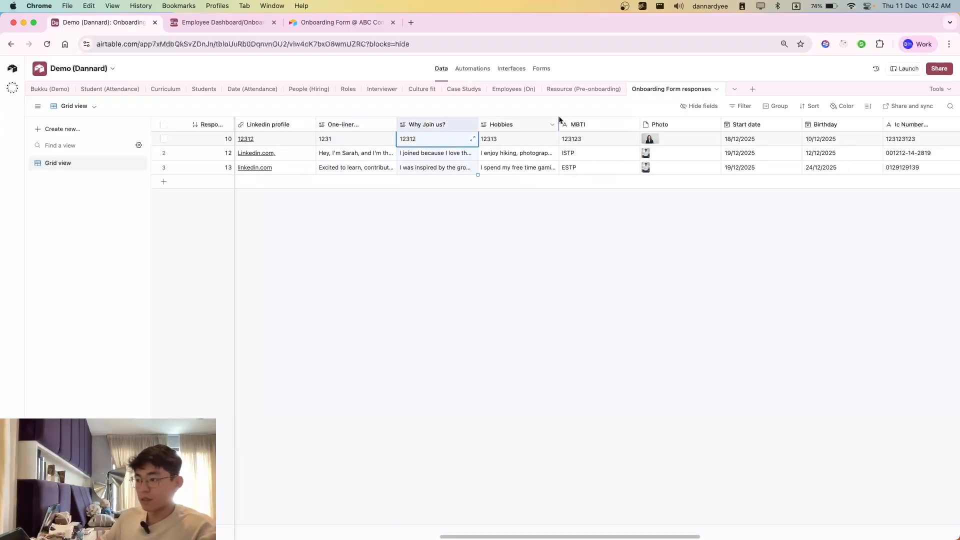
click(575, 125)
scroll(615, 240, right, 2)
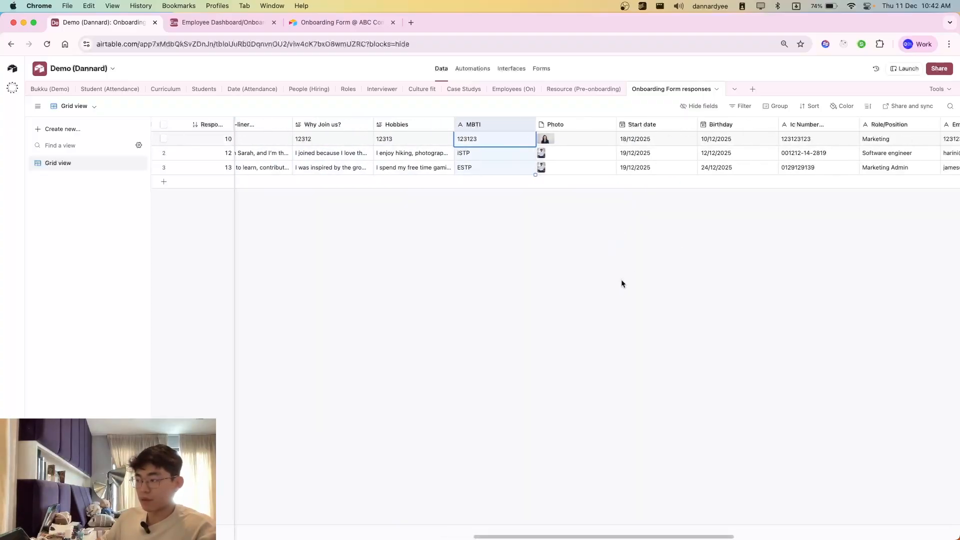
scroll(622, 283, right, 2)
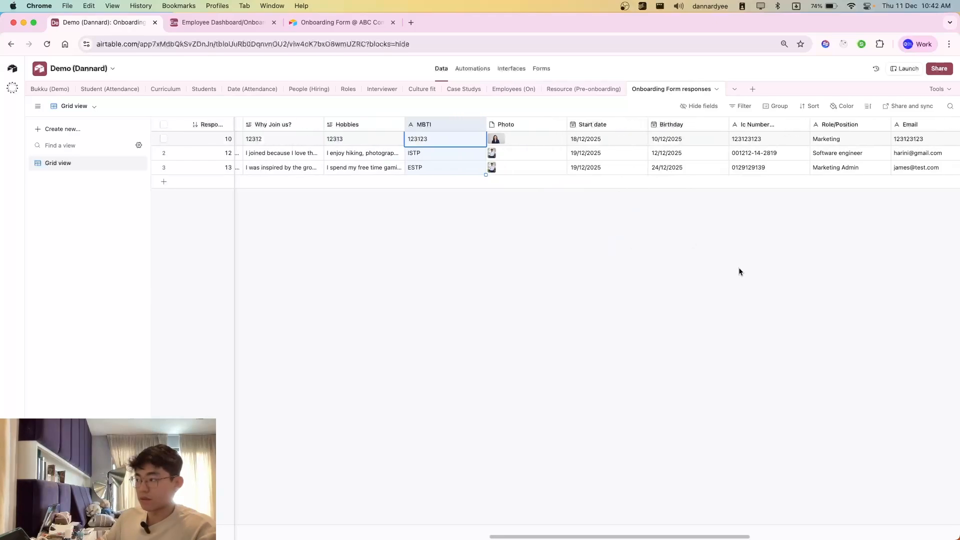
Step: Review the email, phone number and office resource columns of the form responses and open the Resource (Pre-onboarding) table
scroll(739, 272, right, 8)
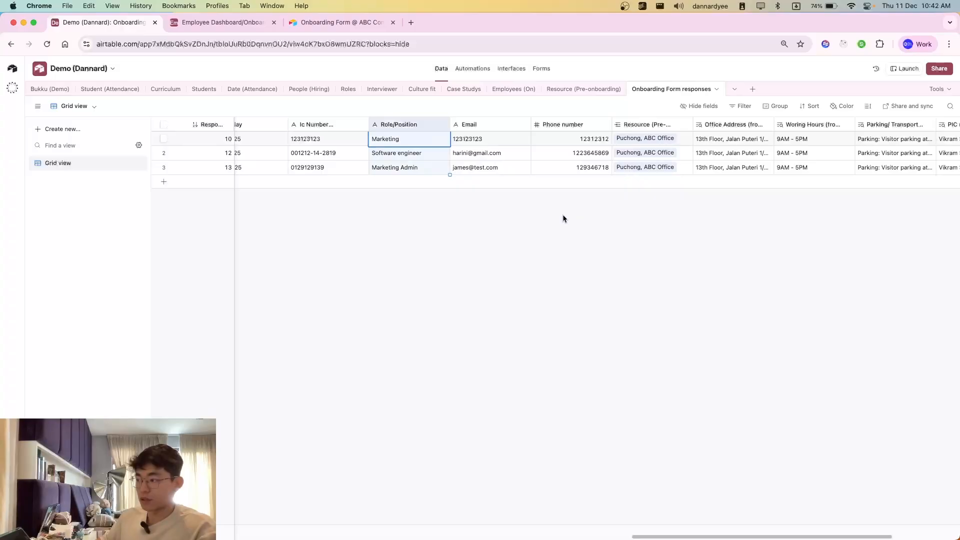
scroll(580, 215, left, 5)
scroll(591, 227, right, 6)
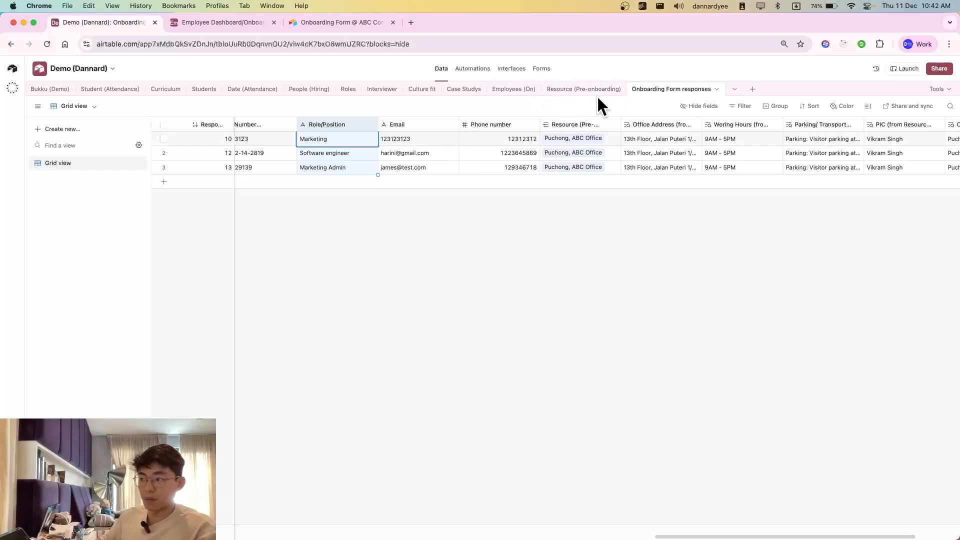
click(572, 89)
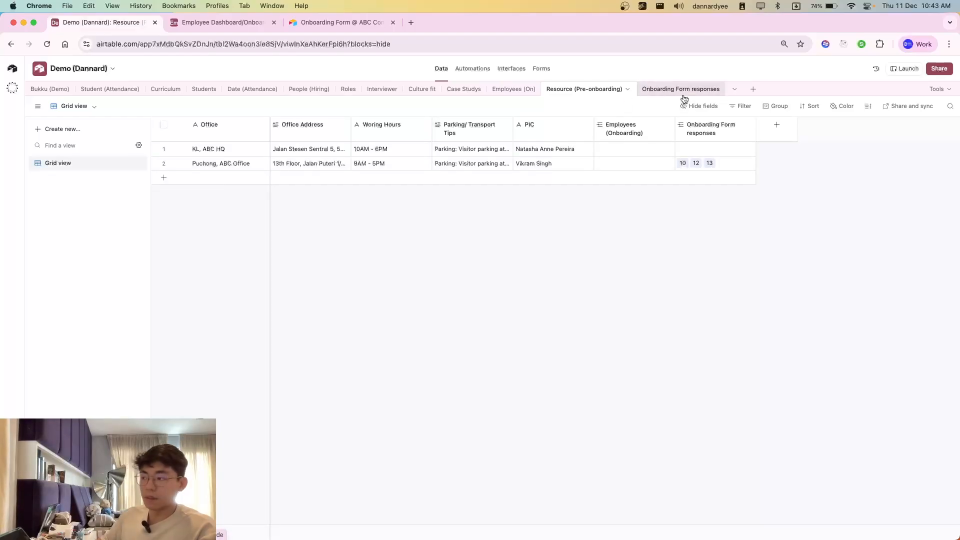
Step: View the Onboarding Form @ ABC Company briefly and return to the base to open its automations
click(328, 25)
click(435, 279)
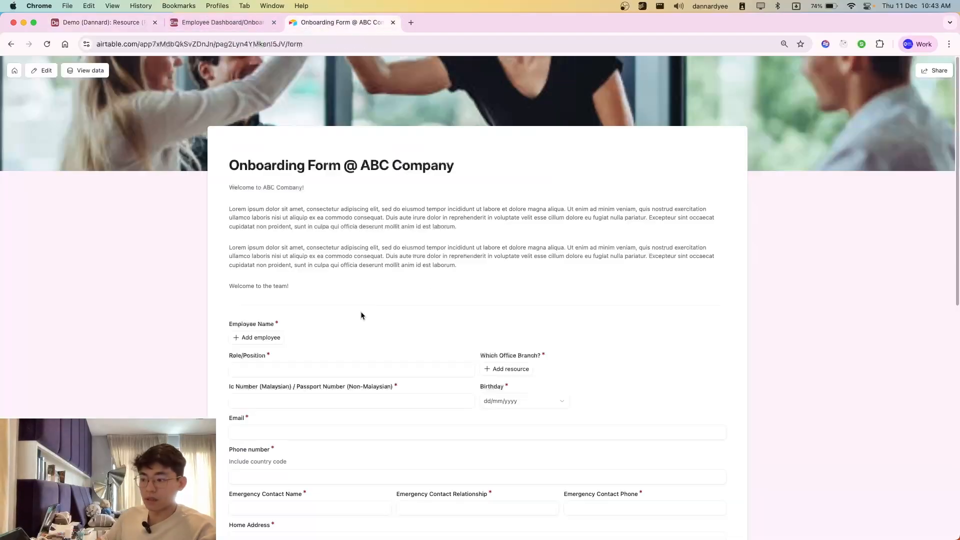
click(124, 24)
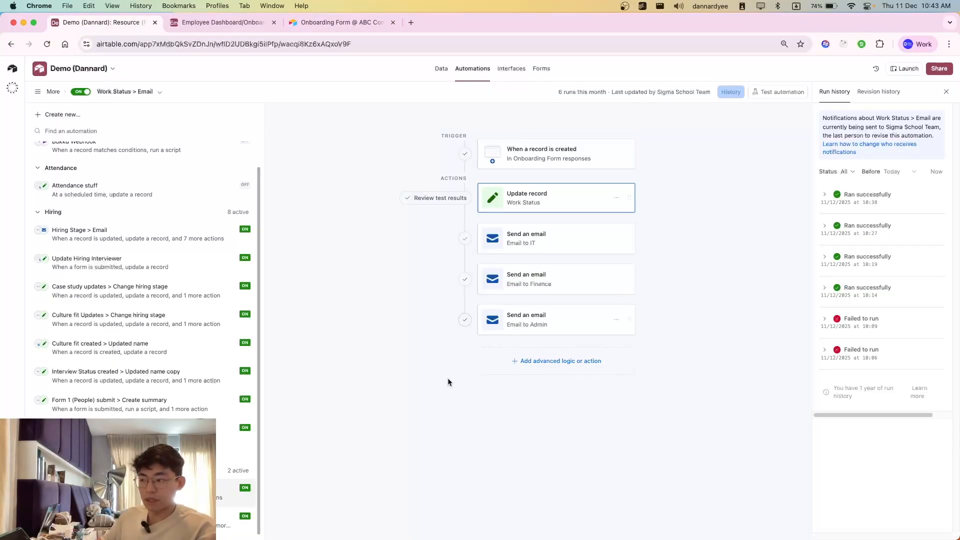
Step: Collapse the Hiring, Onboarding, Attendance and Bukku automation groups and rename "Automation 1 copy" as "Send email 14 days before"
scroll(94, 238, up, 2)
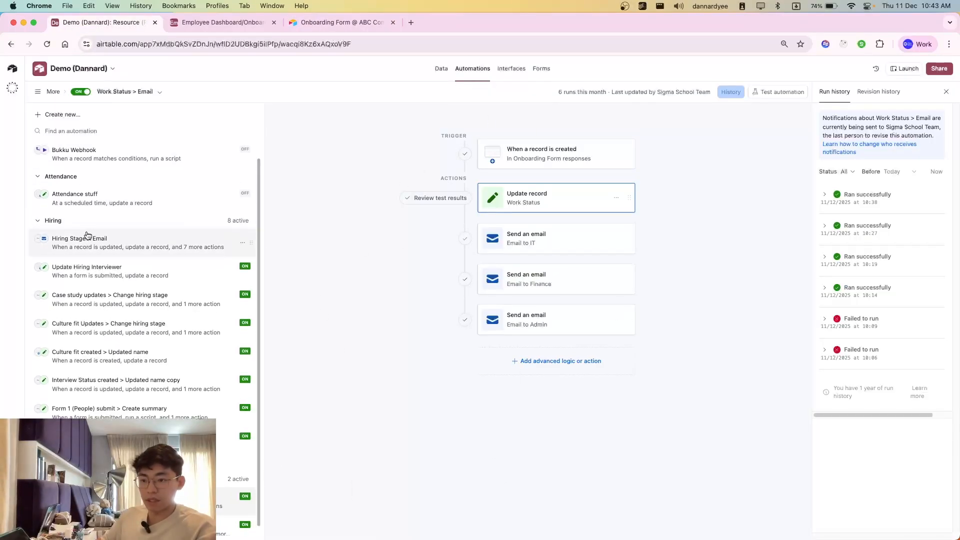
click(37, 237)
click(40, 194)
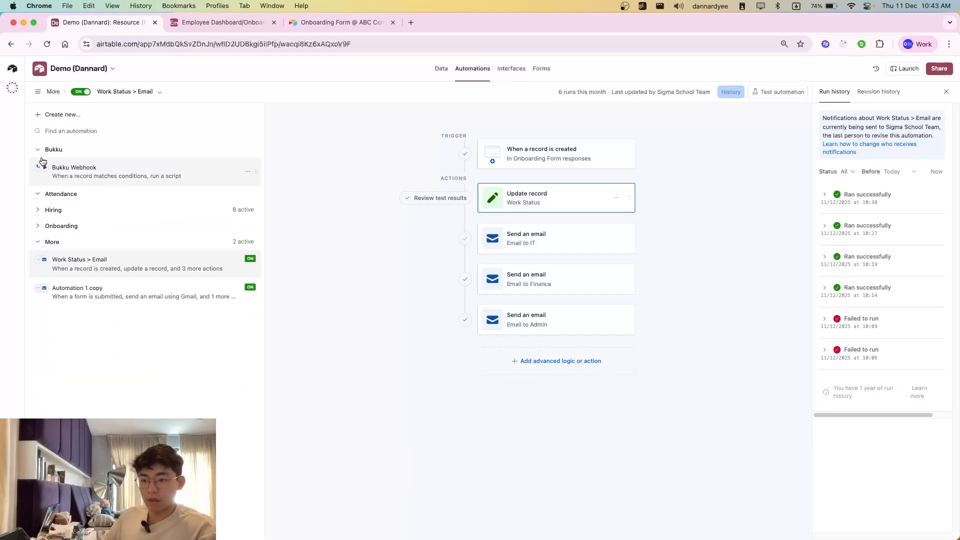
click(40, 150)
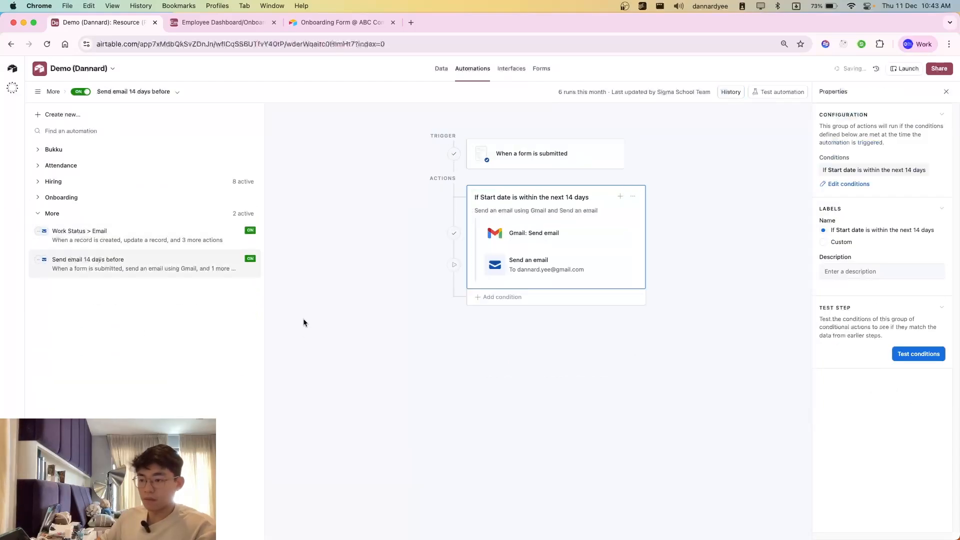
click(150, 234)
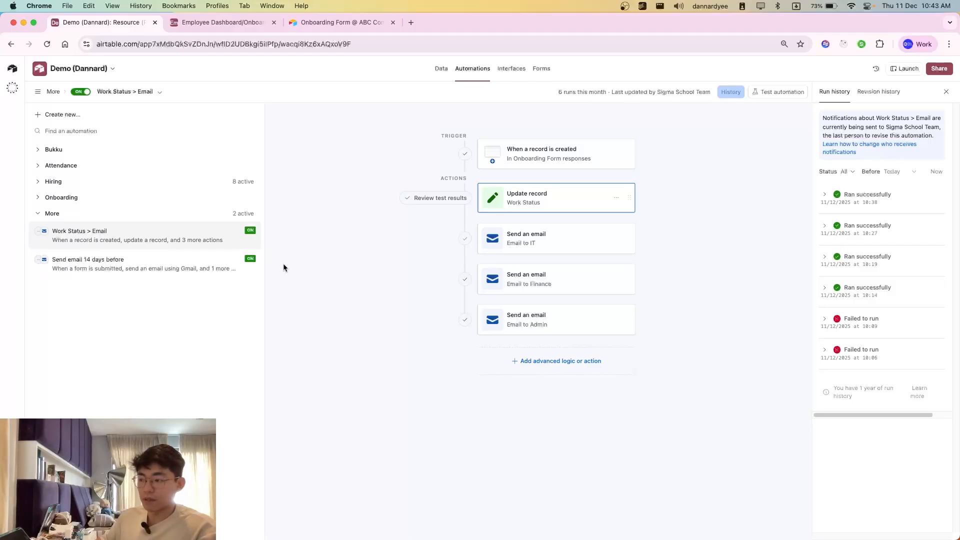
Step: Examine the record-created trigger and the Work Status update action in the Work Status > Email automation
click(554, 157)
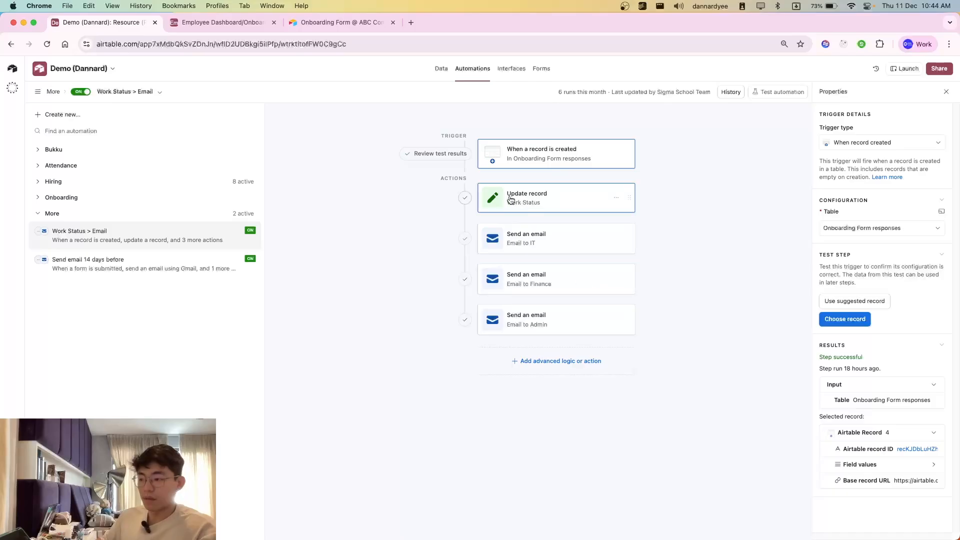
click(556, 209)
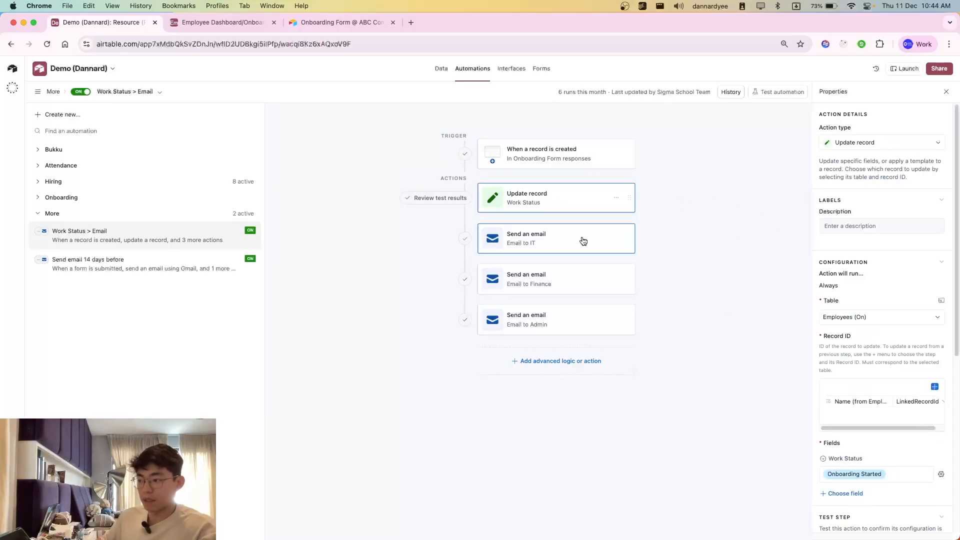
scroll(895, 400, down, 3)
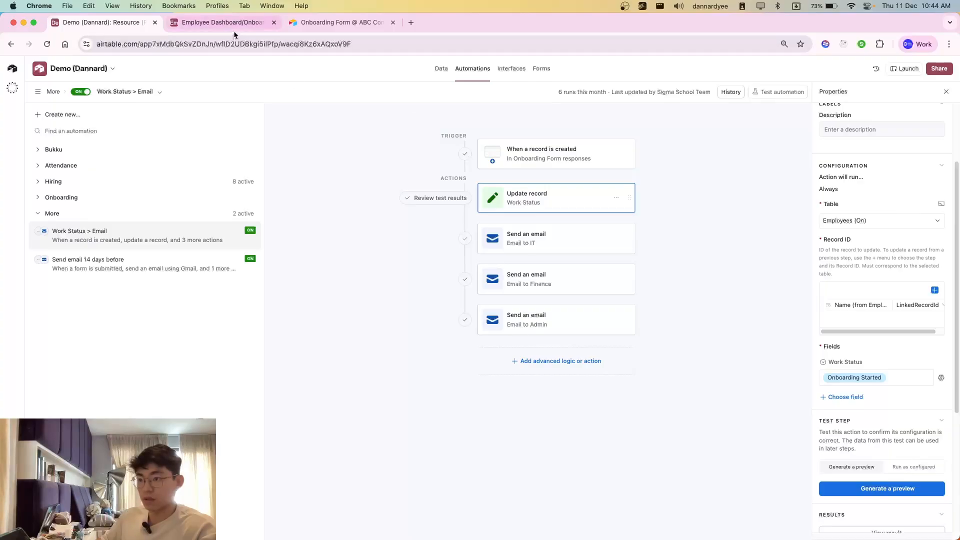
Step: Open the data behind the Employee Profile interface and inspect the new Marketing Admin's work status in Employees (On)
click(223, 22)
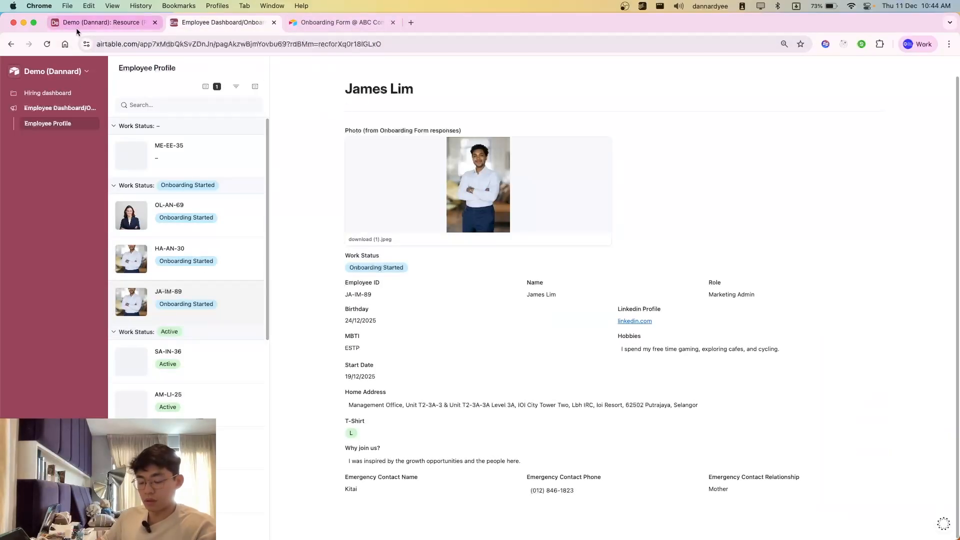
click(75, 73)
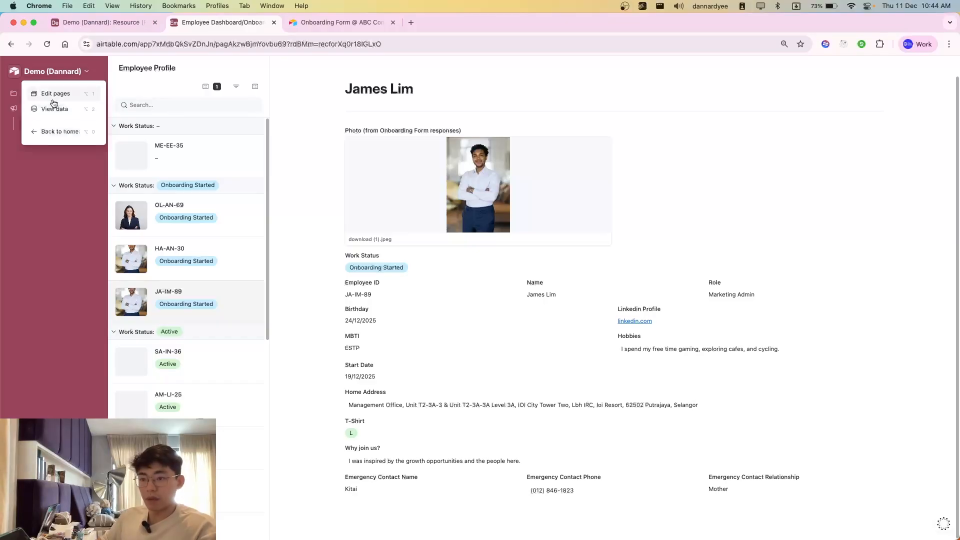
click(56, 107)
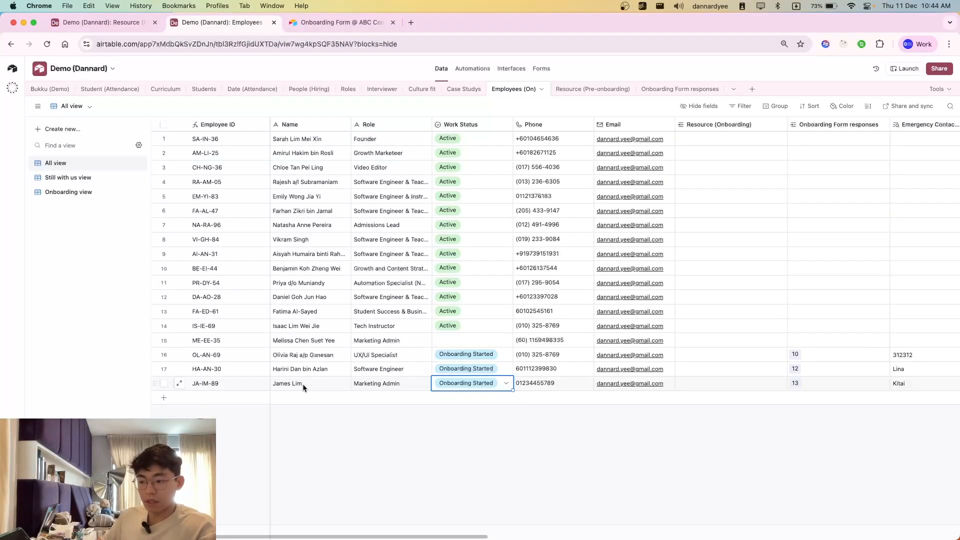
click(323, 385)
click(467, 389)
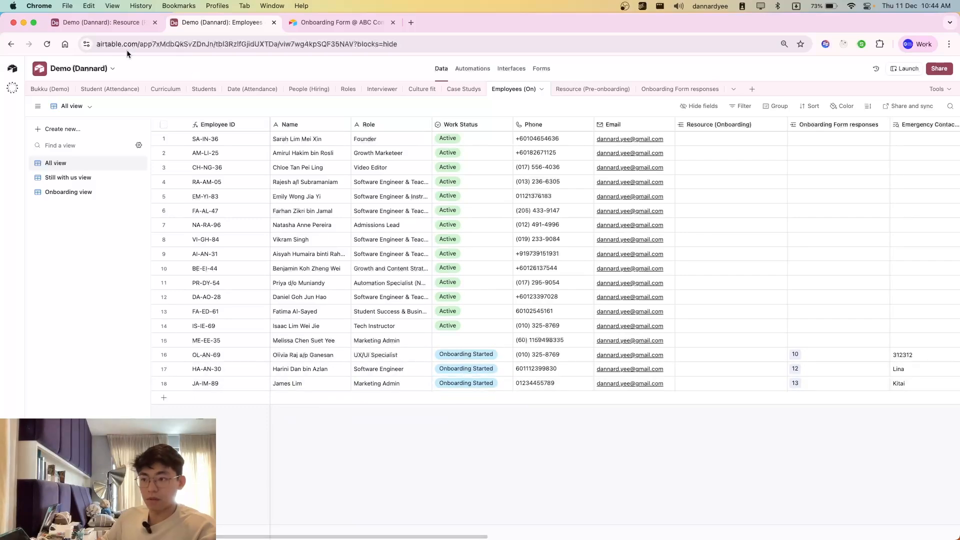
Step: Return to the Work Status > Email automation and review the table setting of the Work Status update action
key(super+1)
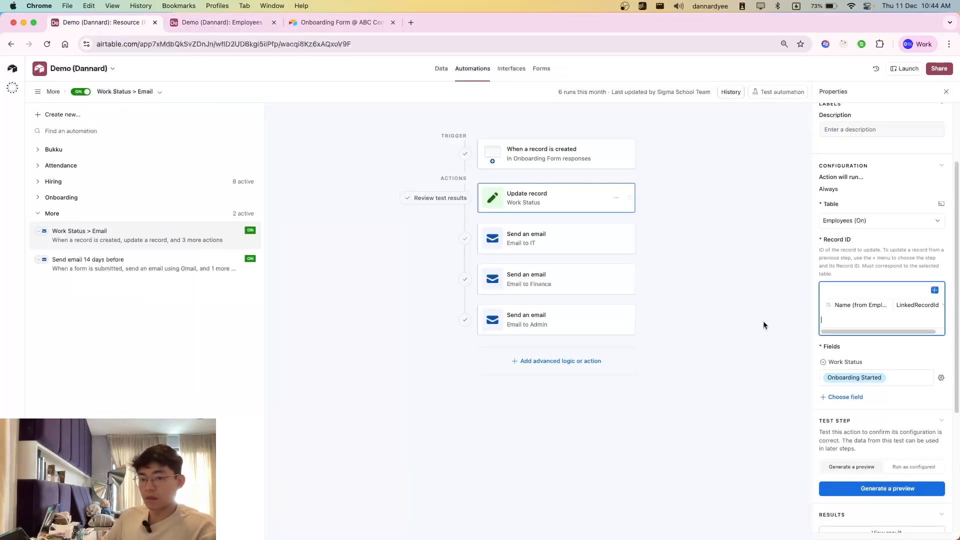
scroll(865, 300, up, 3)
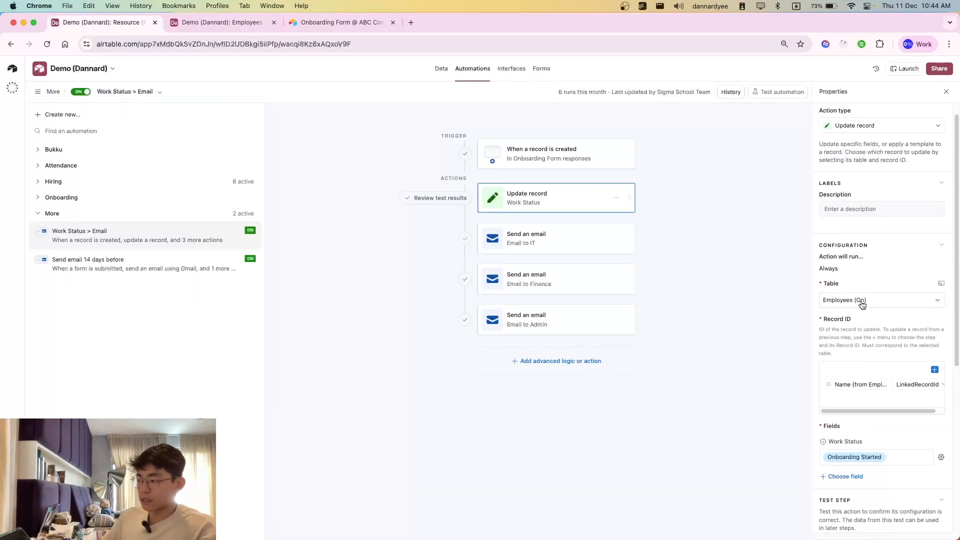
click(857, 302)
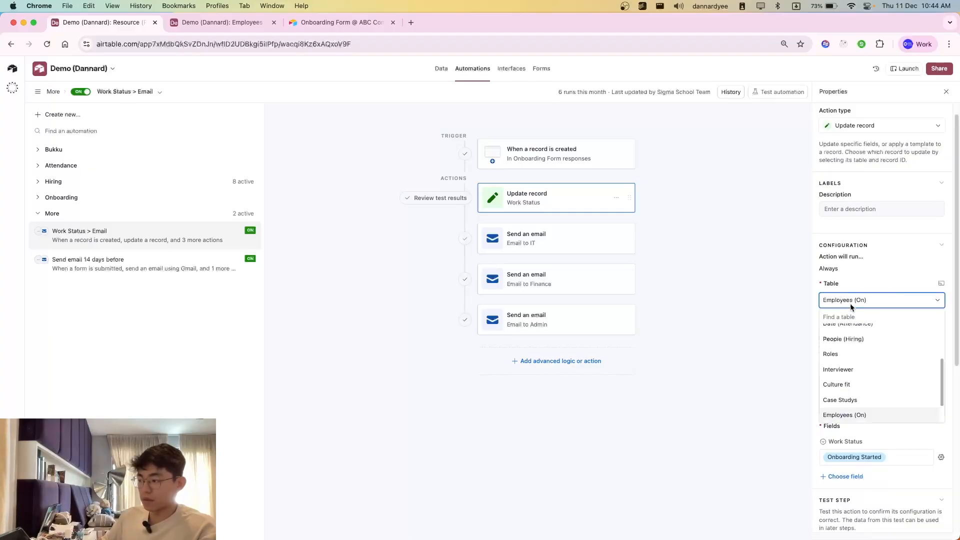
click(855, 285)
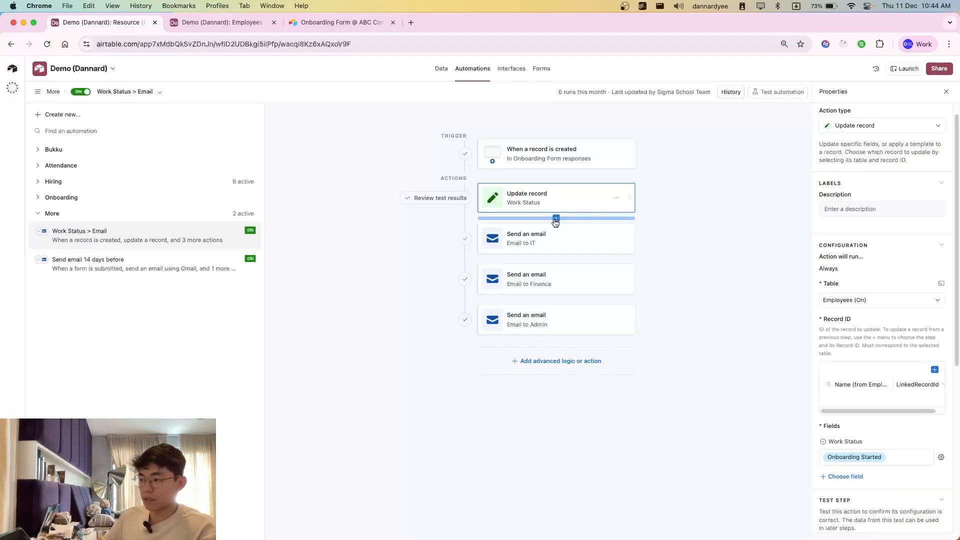
Step: Add an Update record action after the Work Status update and set its table to Employees (On)
click(555, 220)
click(518, 266)
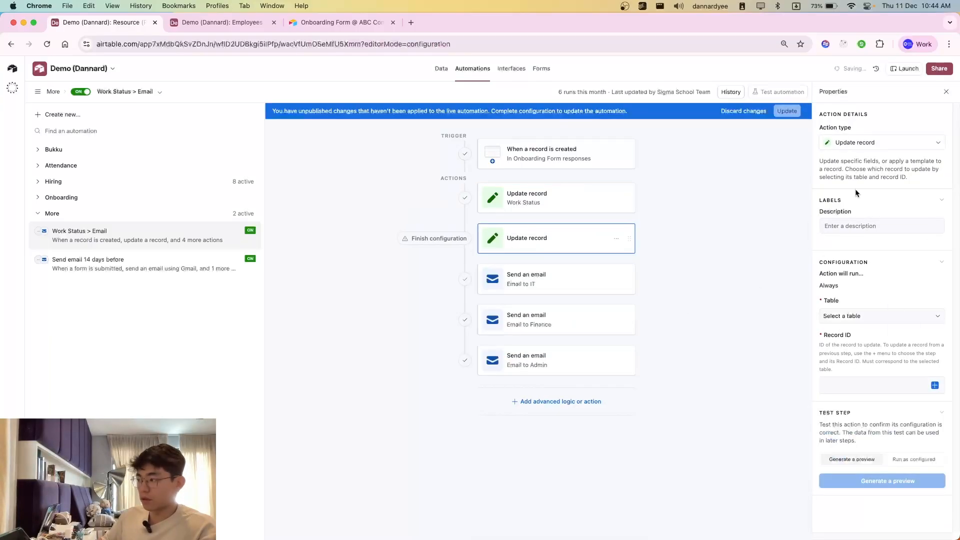
click(854, 319)
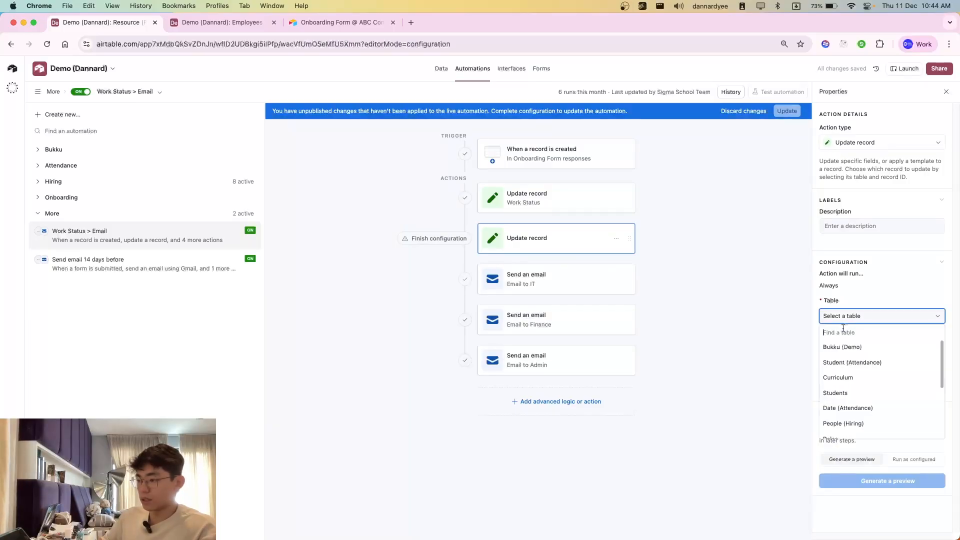
scroll(857, 395, down, 5)
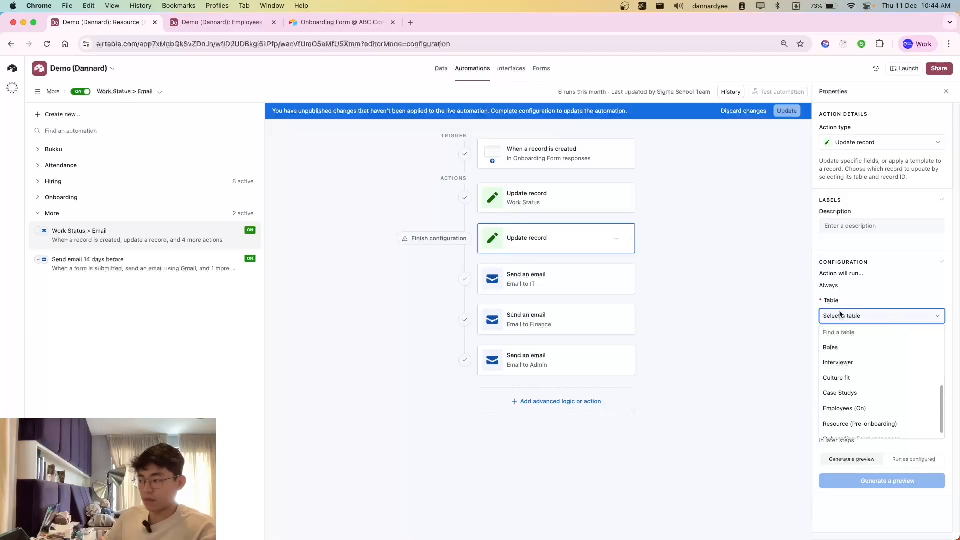
scroll(915, 396, down, 1)
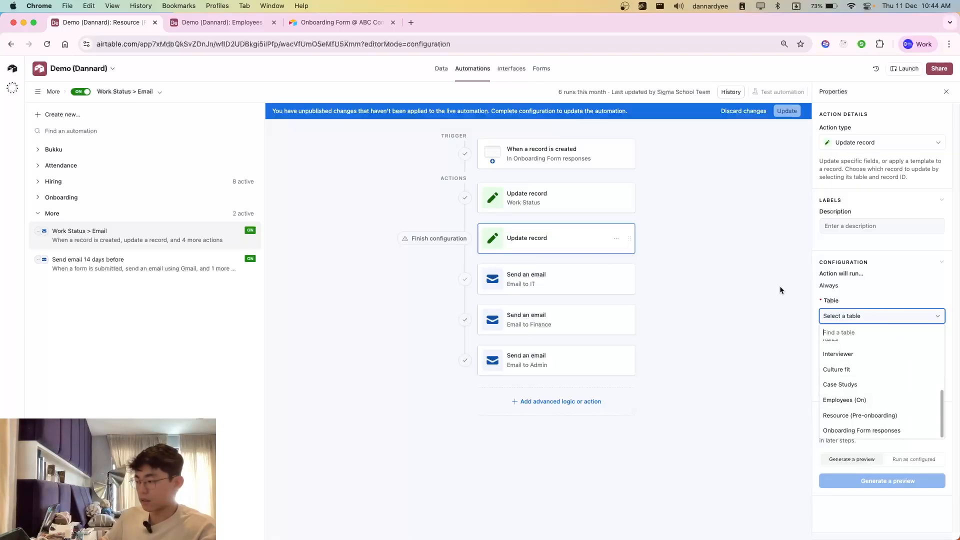
click(854, 400)
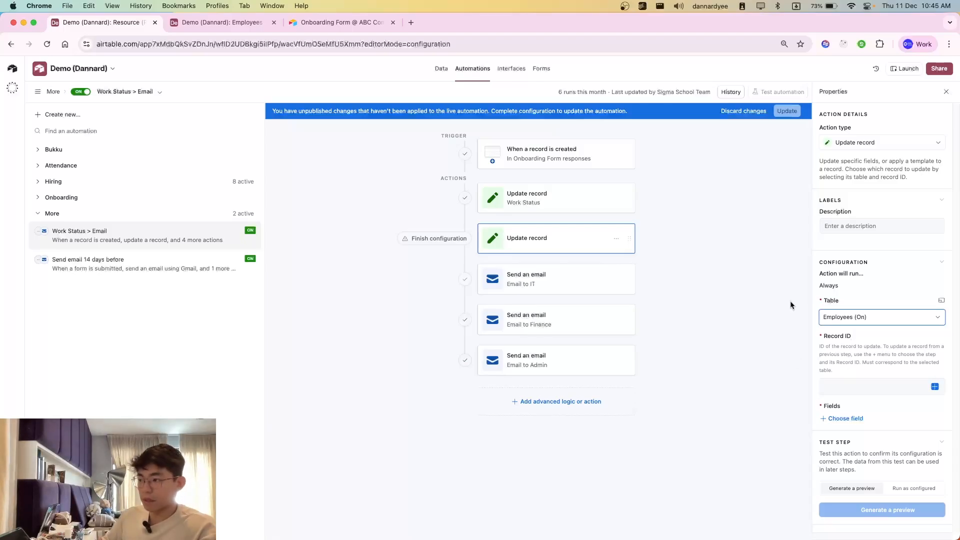
Step: Compare the Employees (On) records and the onboarding form's Employee Name choices with the new update action's Record ID setting
click(231, 23)
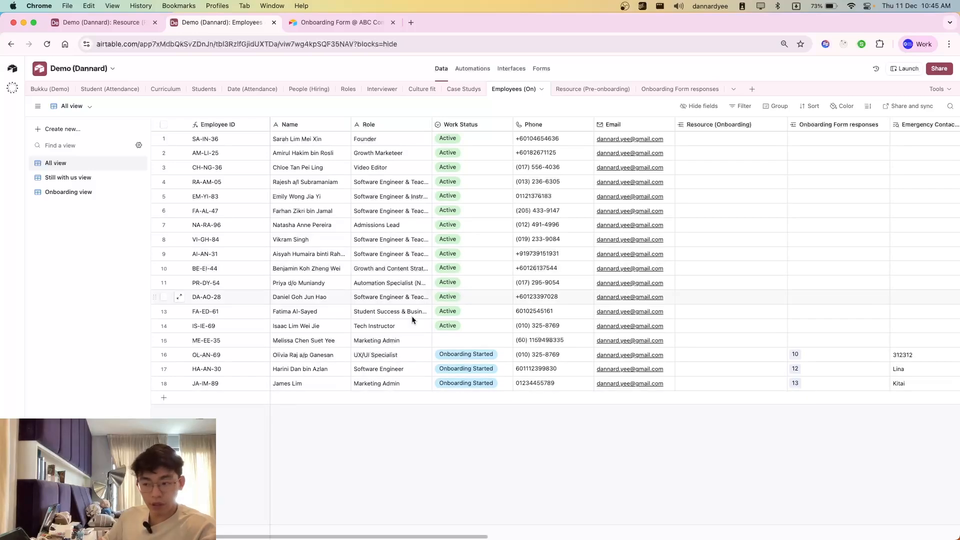
key(ctrl+shift+Tab)
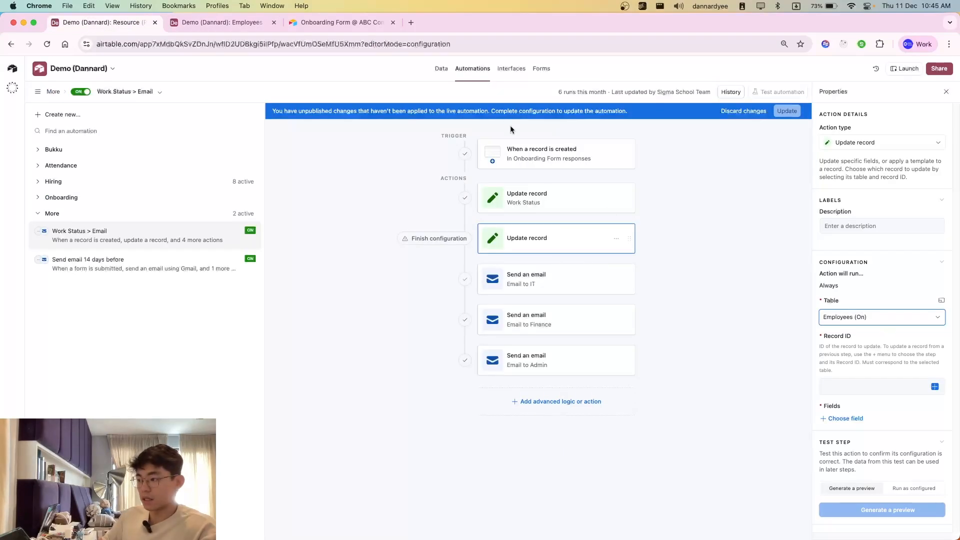
key(ctrl+Tab)
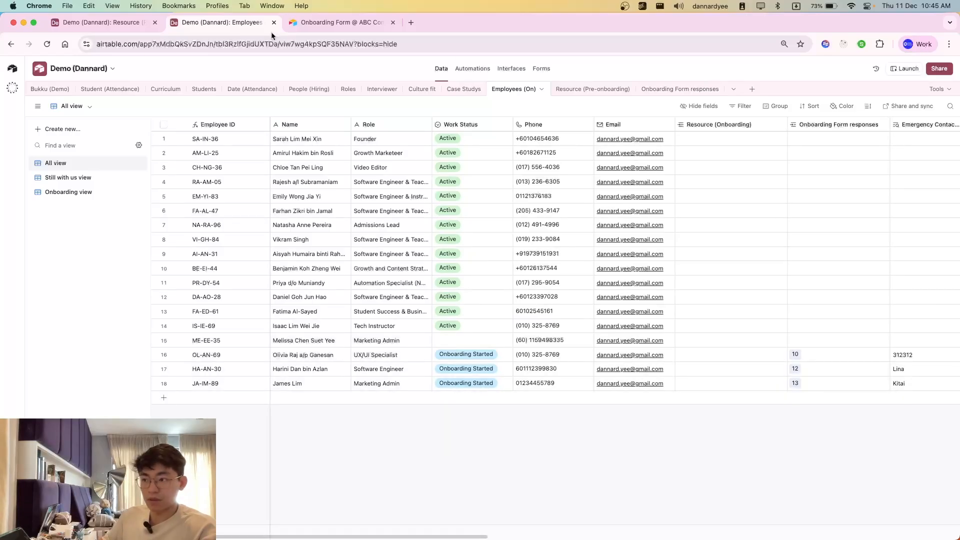
click(342, 22)
click(261, 338)
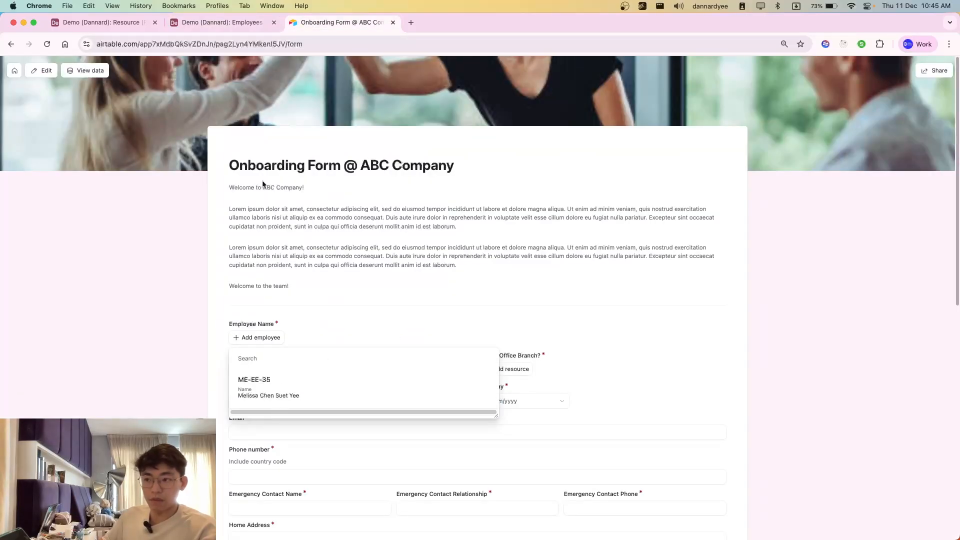
click(222, 22)
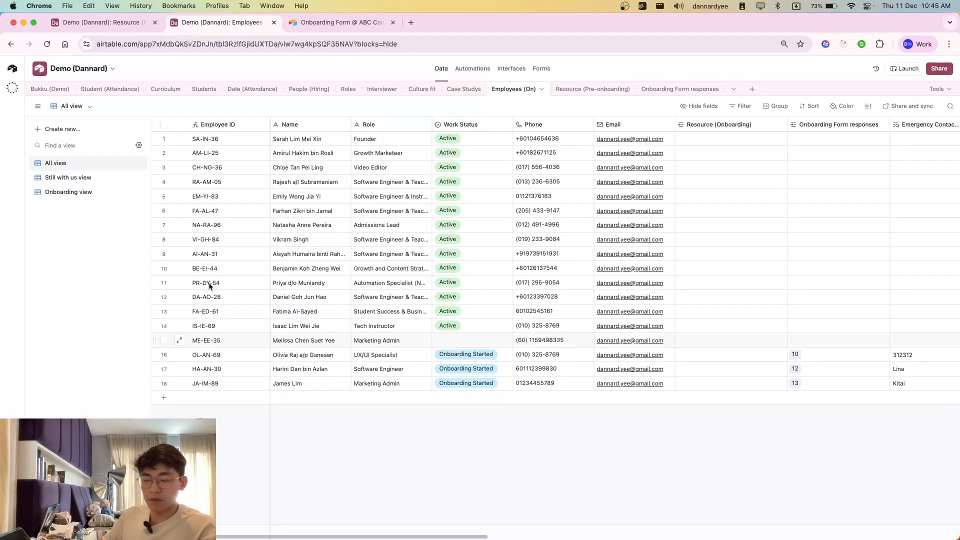
click(100, 22)
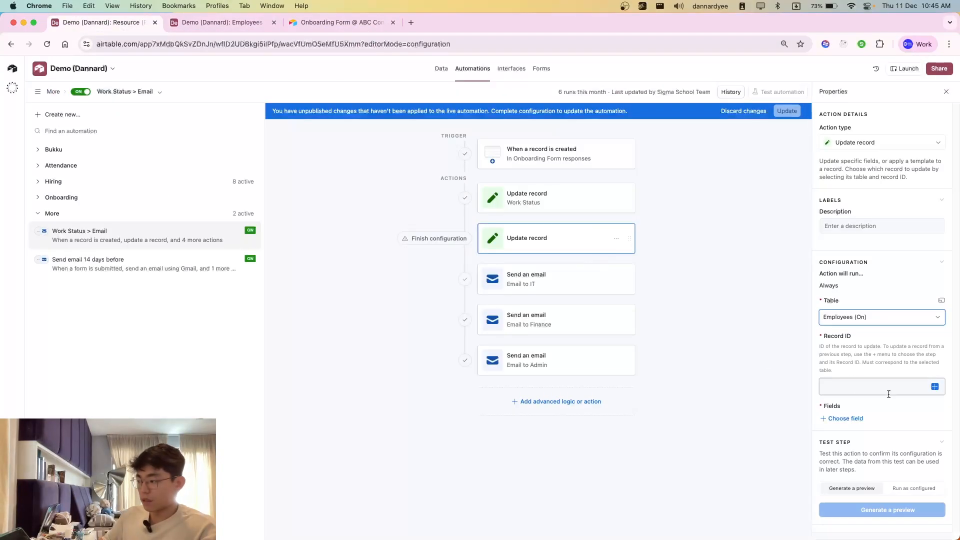
key(ctrl+Tab)
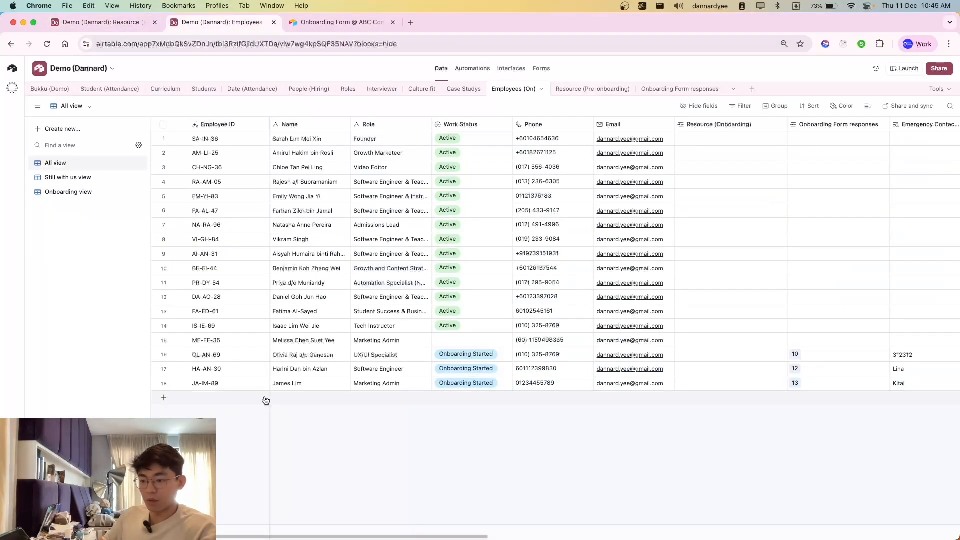
click(339, 23)
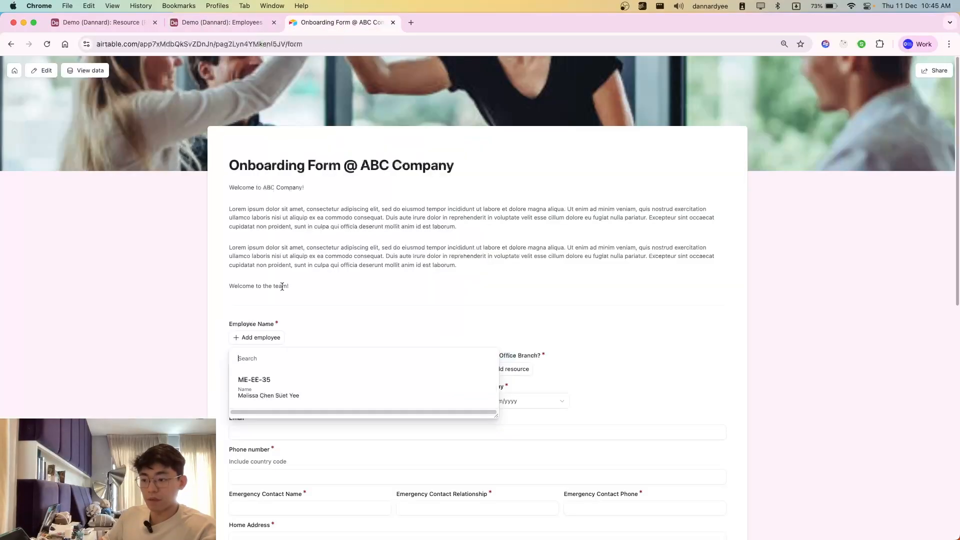
click(220, 23)
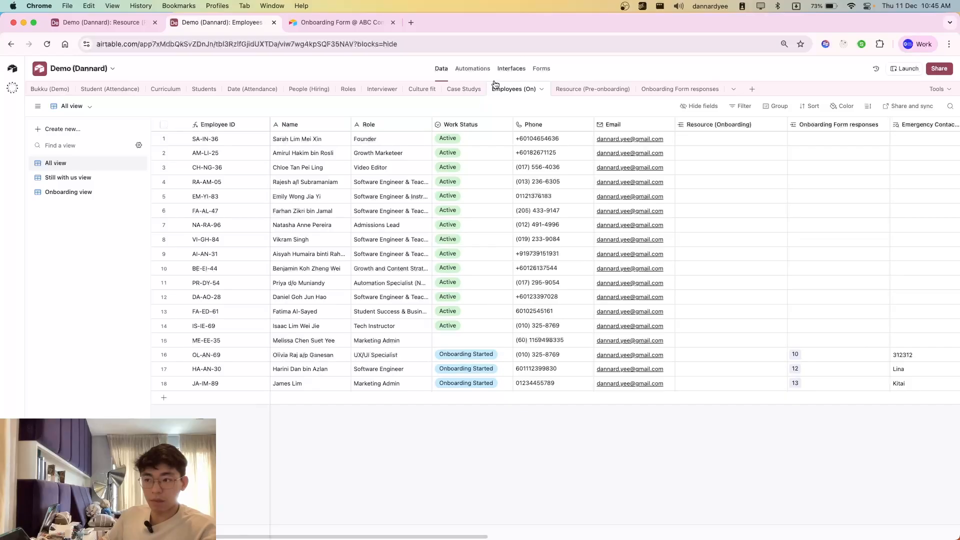
key(ctrl+shift+Tab)
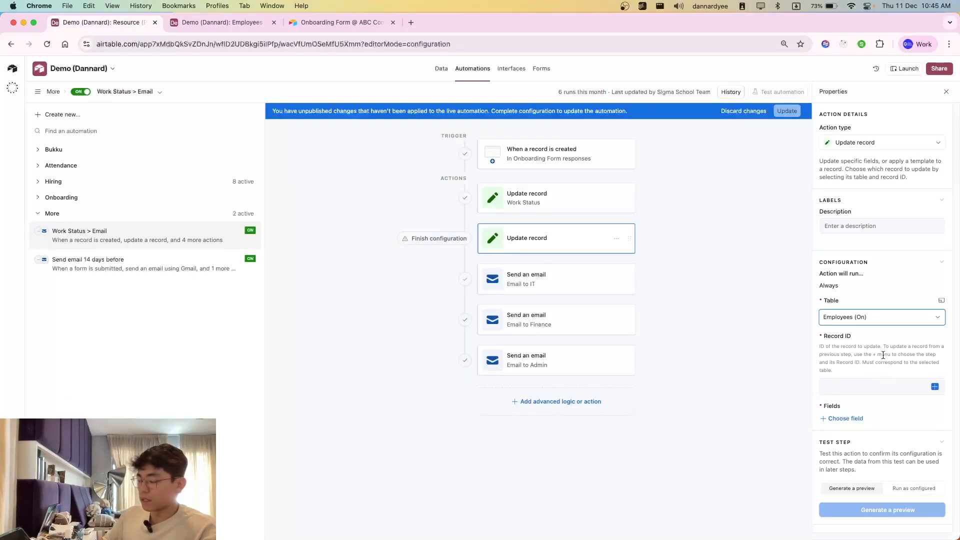
Step: Set the new update action's Record ID to the Name (from Employee Name) value of the triggering Onboarding Form response
click(935, 388)
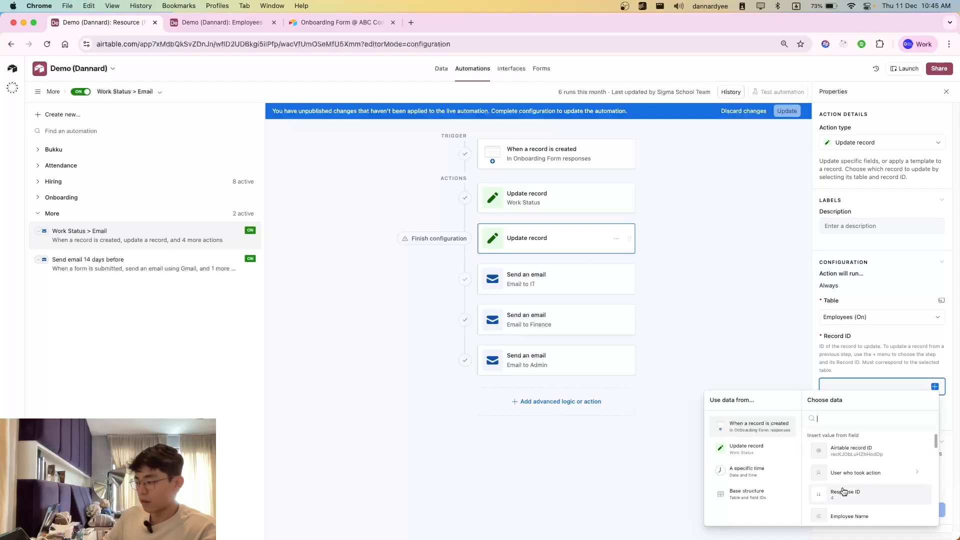
scroll(855, 510, down, 3)
scroll(855, 510, down, 1)
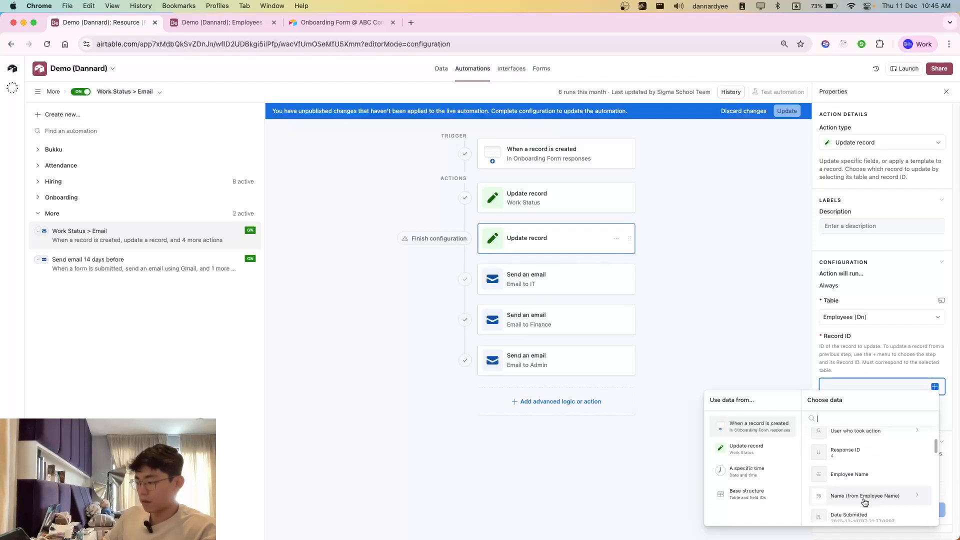
click(877, 502)
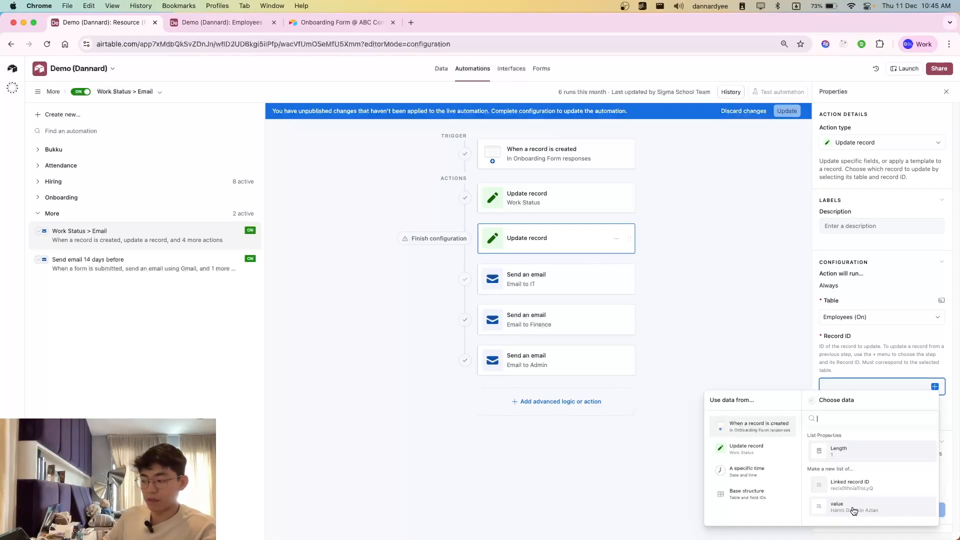
click(844, 509)
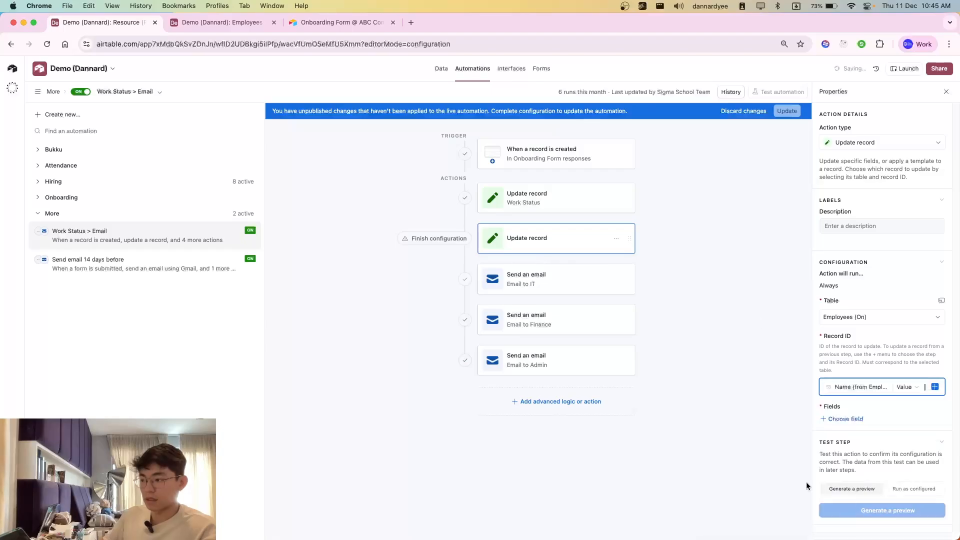
Step: Inspect the Onboarding Form responses available as test records for the record-created trigger
click(524, 152)
click(858, 323)
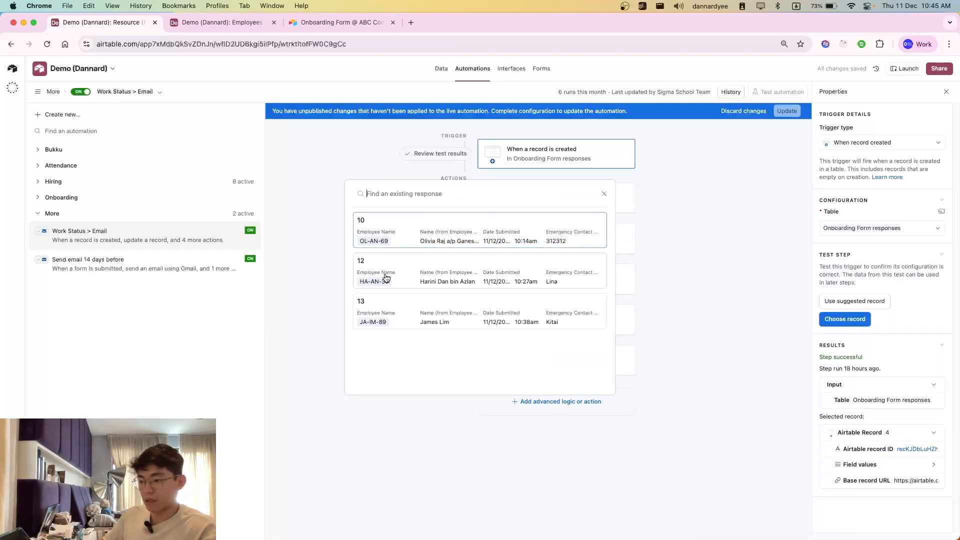
click(669, 253)
Step: Add the Work Status field to the second Update record action and set it to Onboarding Started
click(595, 240)
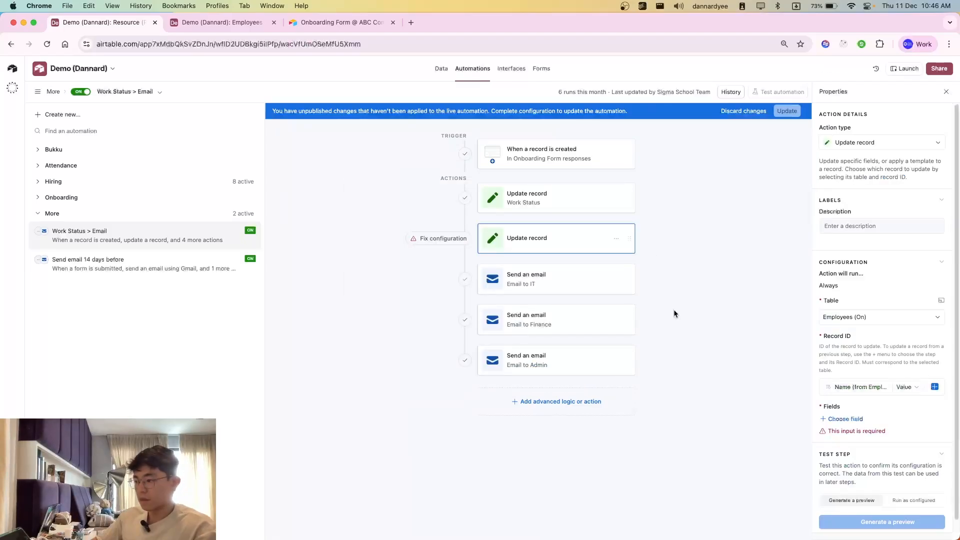
scroll(825, 349, down, 1)
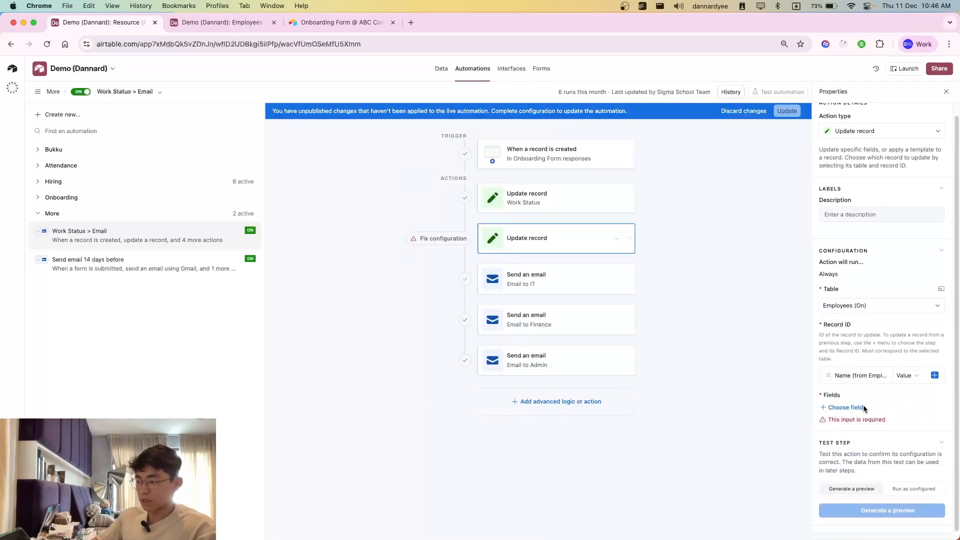
click(845, 409)
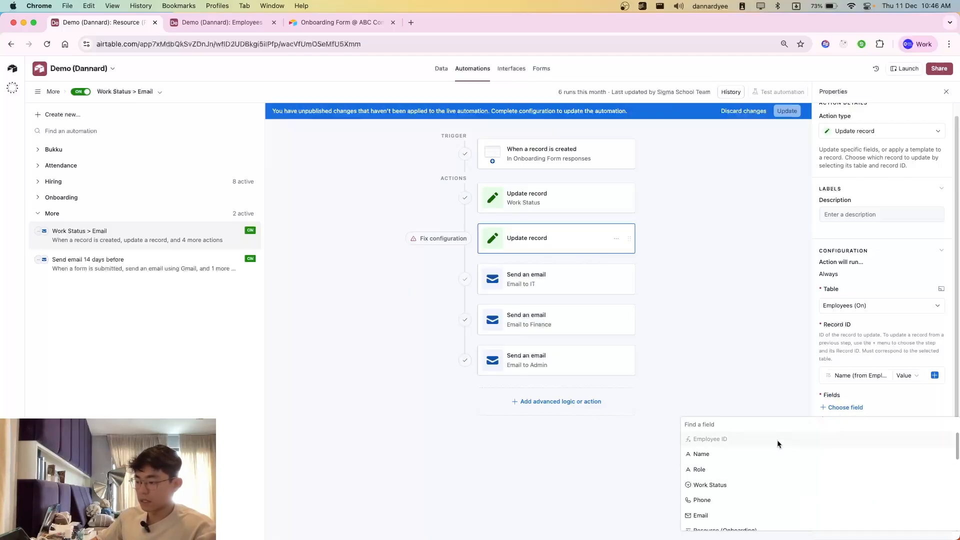
click(732, 485)
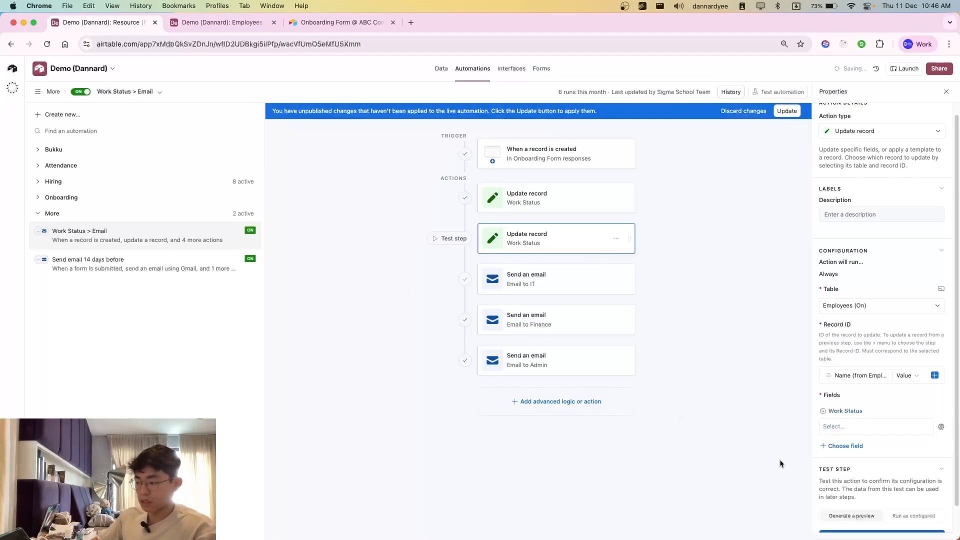
click(856, 428)
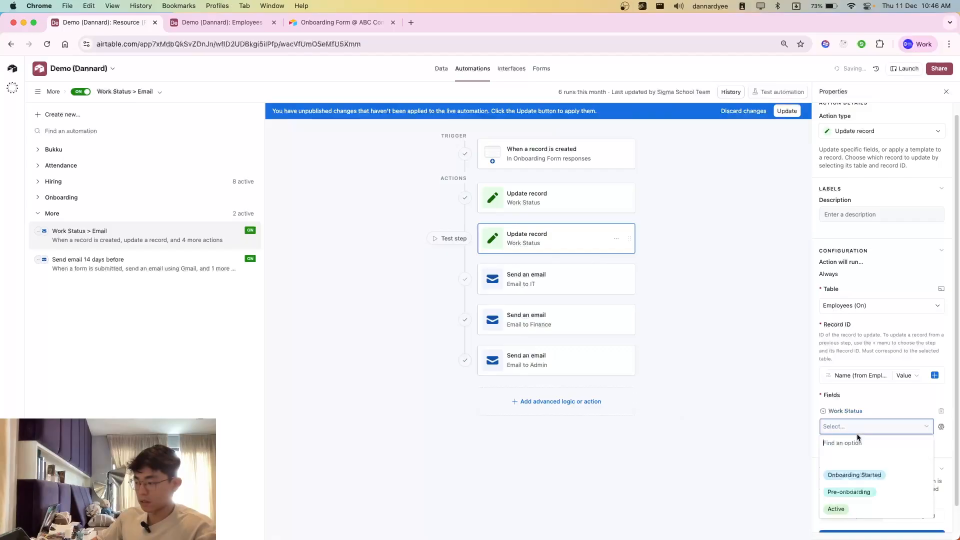
click(878, 474)
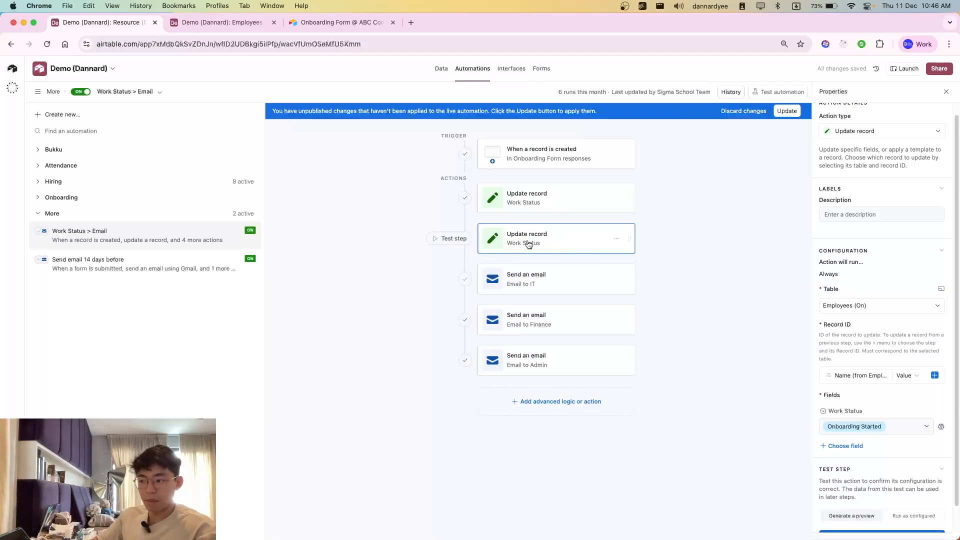
Step: Check the Employees (On) table, and delete the second Update record action from the automation
click(195, 25)
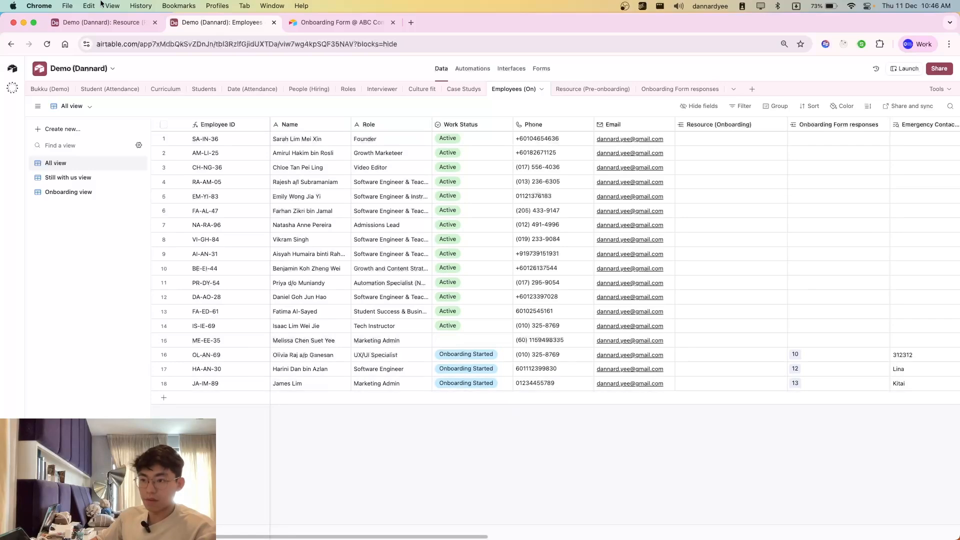
click(100, 22)
click(617, 240)
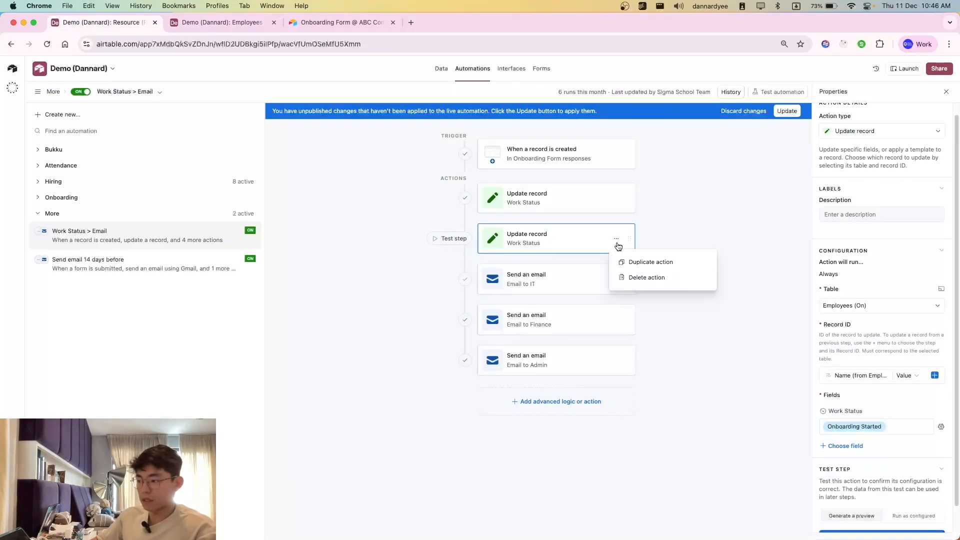
click(643, 277)
click(691, 275)
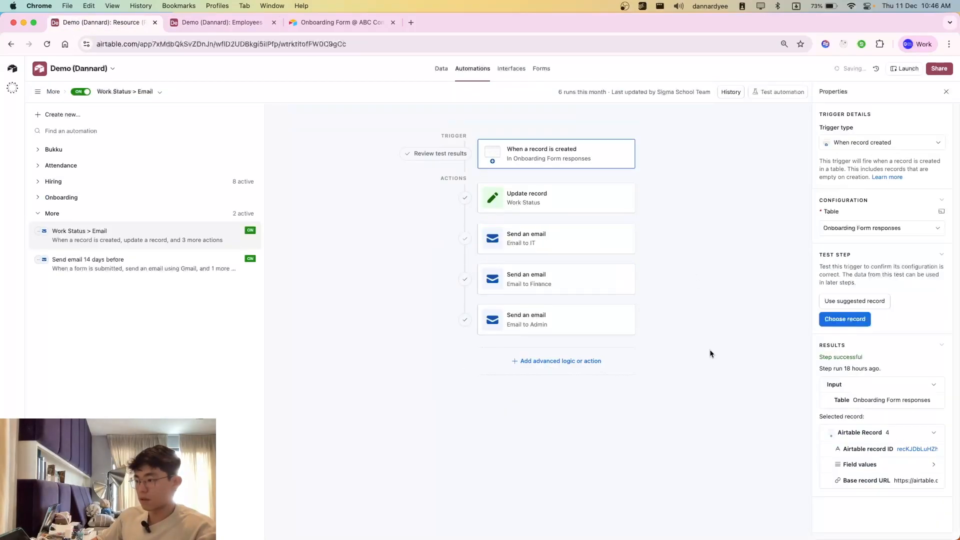
Step: Open the Email to IT action and review the recipient set in its To field
click(503, 245)
scroll(890, 390, down, 3)
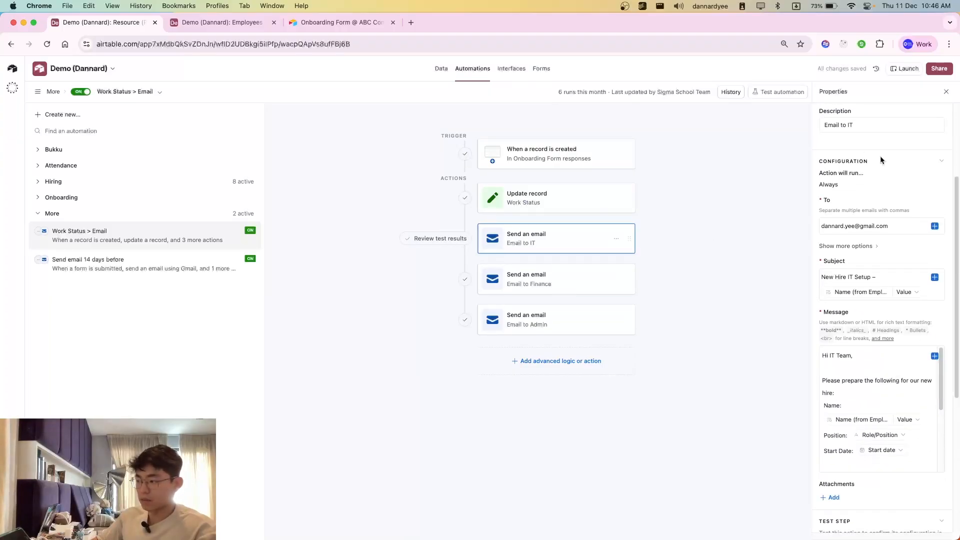
scroll(873, 190, up, 2)
triple_click(842, 274)
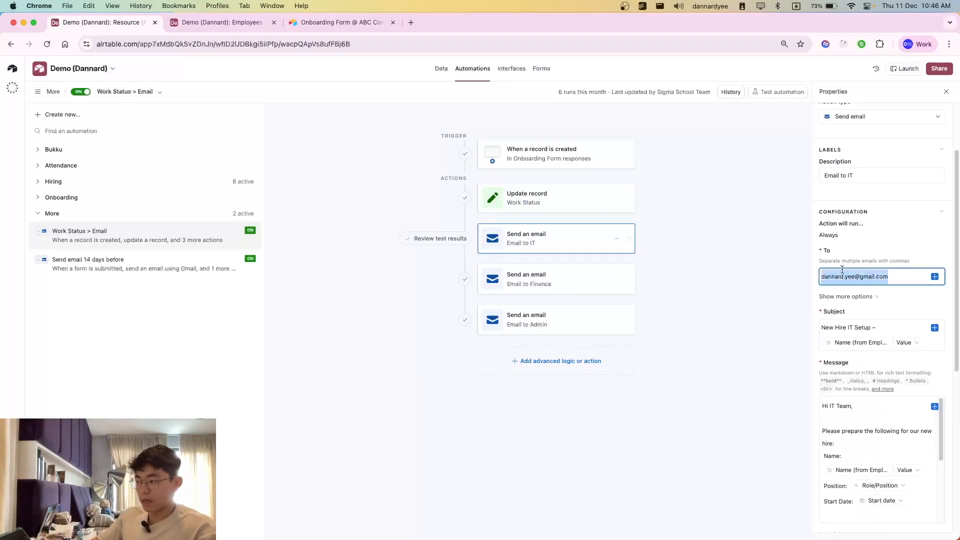
double_click(870, 279)
click(862, 278)
scroll(858, 310, down, 2)
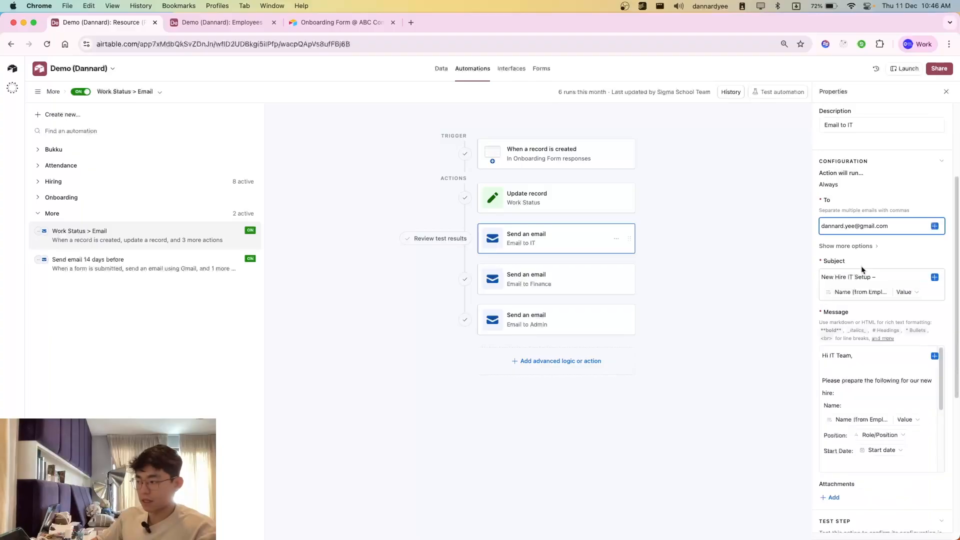
triple_click(842, 233)
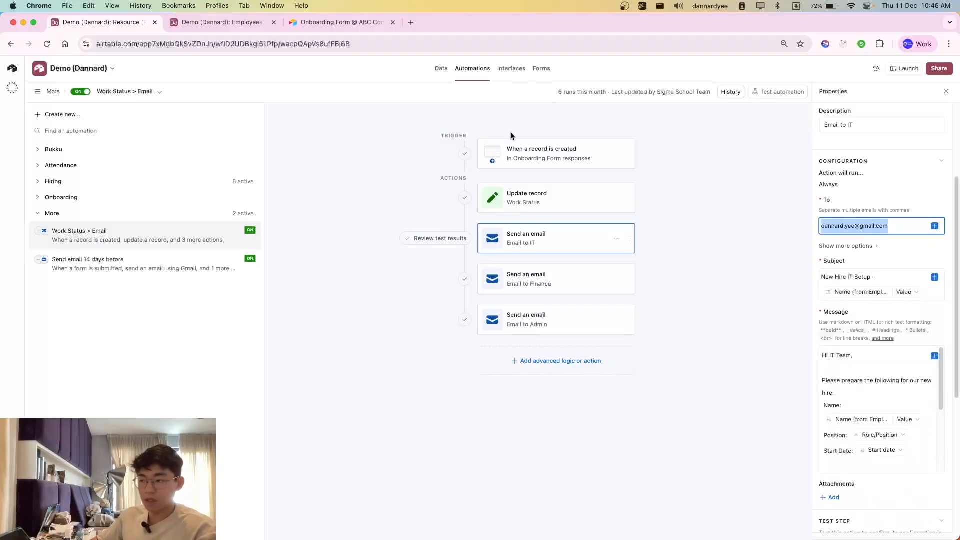
Step: Review the Email to IT message and the New Hire IT Setup subject line with its employee name token
scroll(872, 422, down, 2)
scroll(859, 397, up, 2)
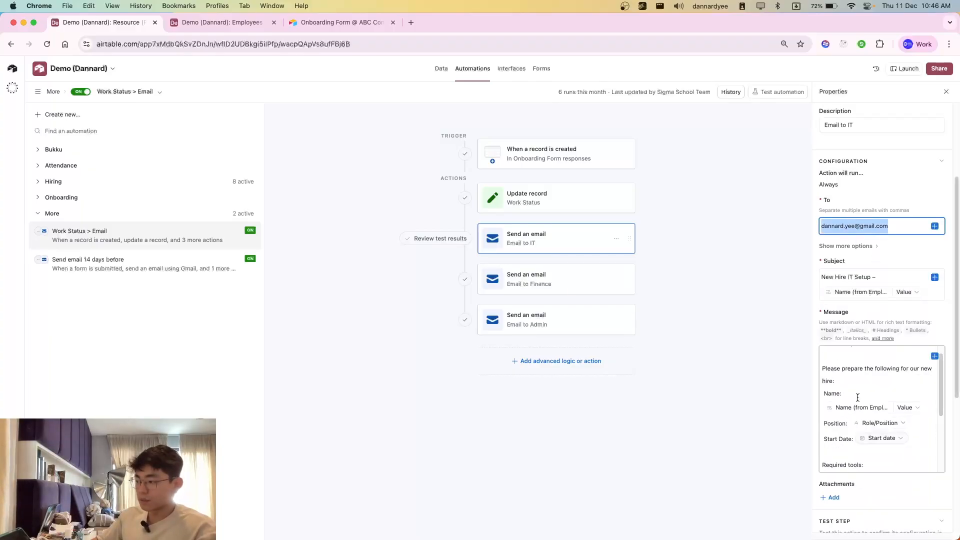
click(849, 277)
drag(829, 276, 926, 295)
click(932, 296)
click(730, 317)
Step: Switch to Gmail and examine the subject of the latest New Hire IT Setup email
key(super+grave)
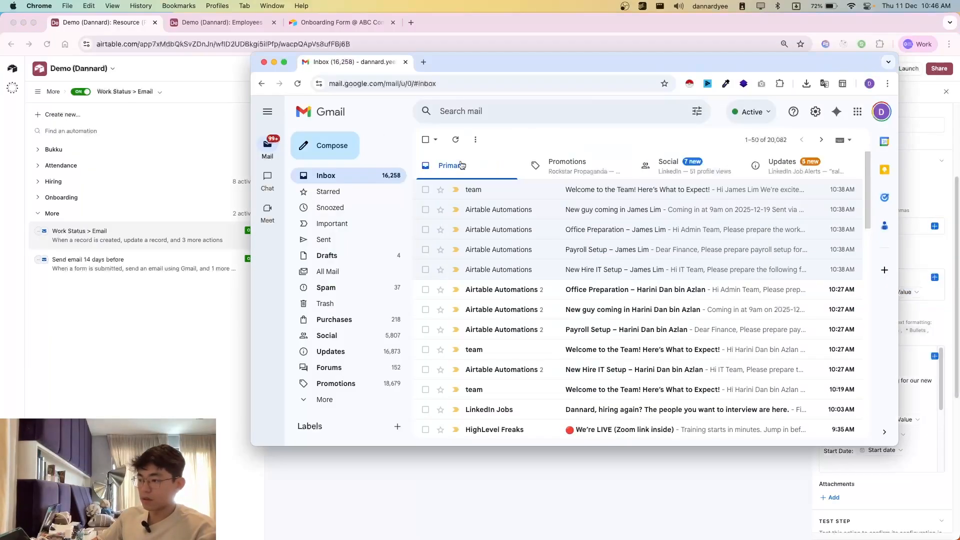
click(531, 269)
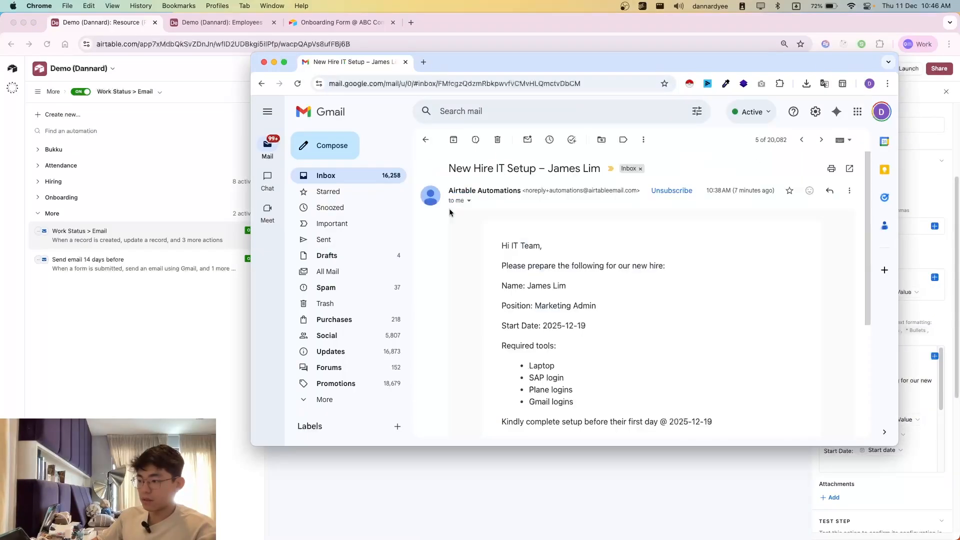
drag(455, 163, 603, 174)
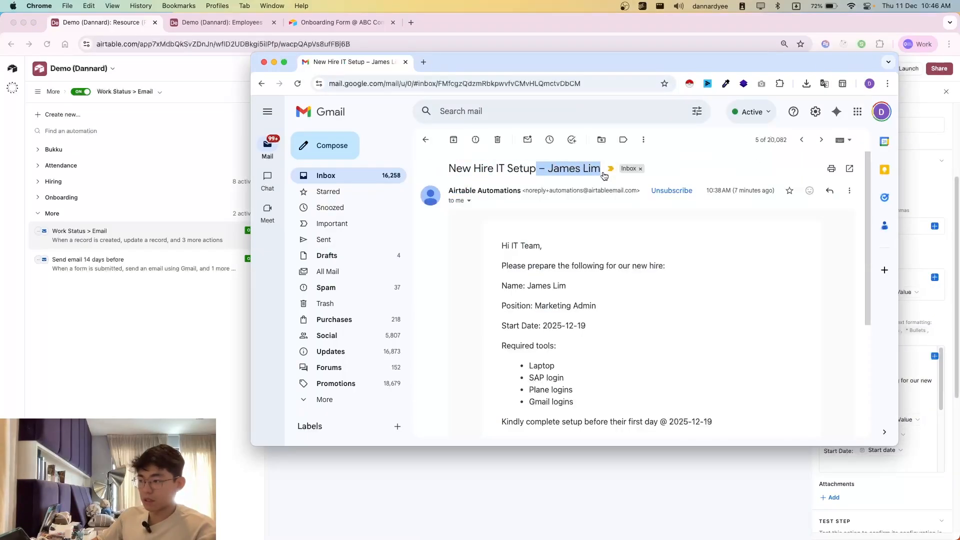
click(605, 173)
click(611, 168)
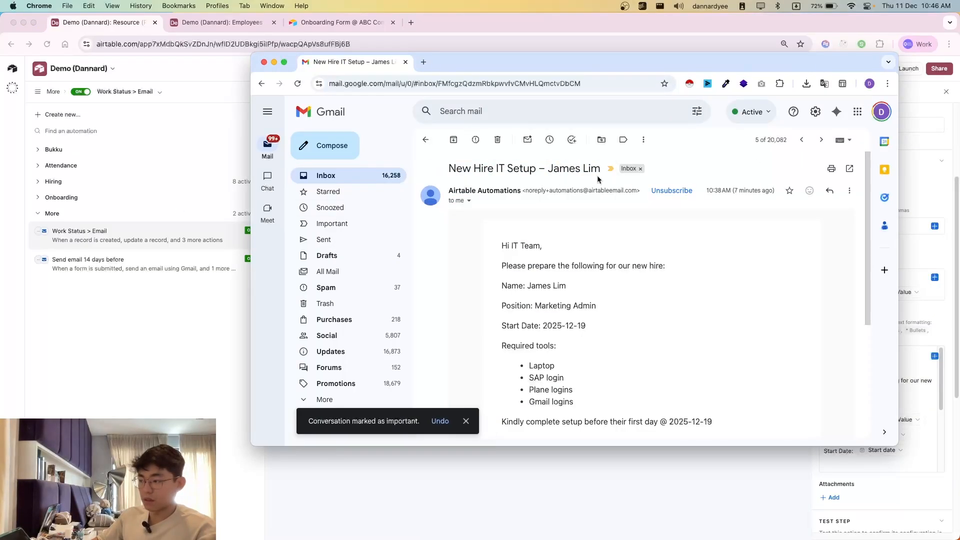
Step: Back in the automation, re-select the Name (from Employee Name) value for the name token in the Email to IT subject
click(929, 174)
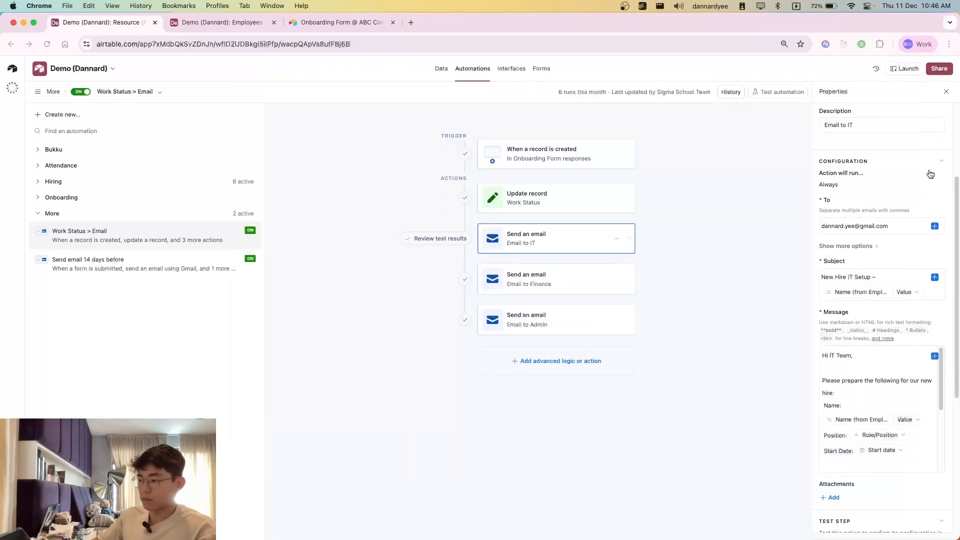
click(903, 292)
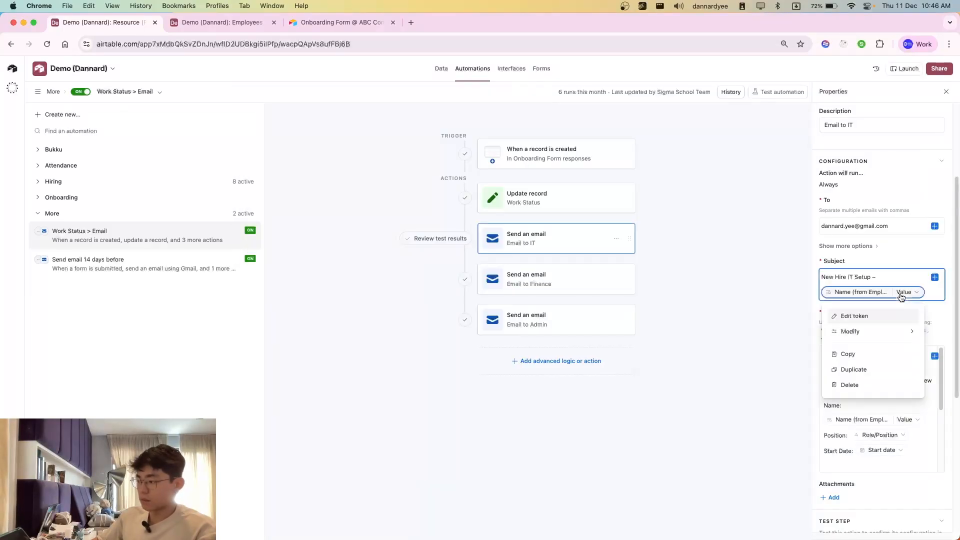
click(852, 316)
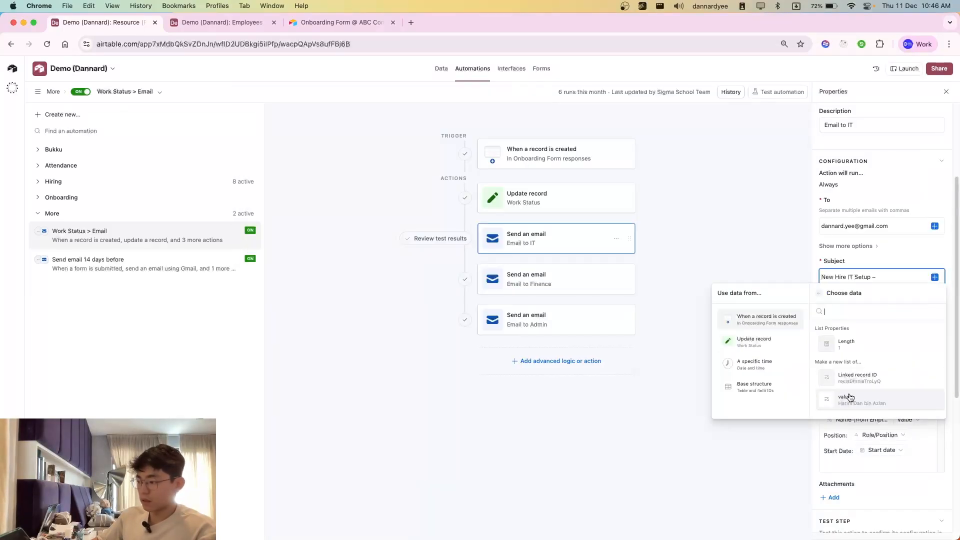
click(819, 297)
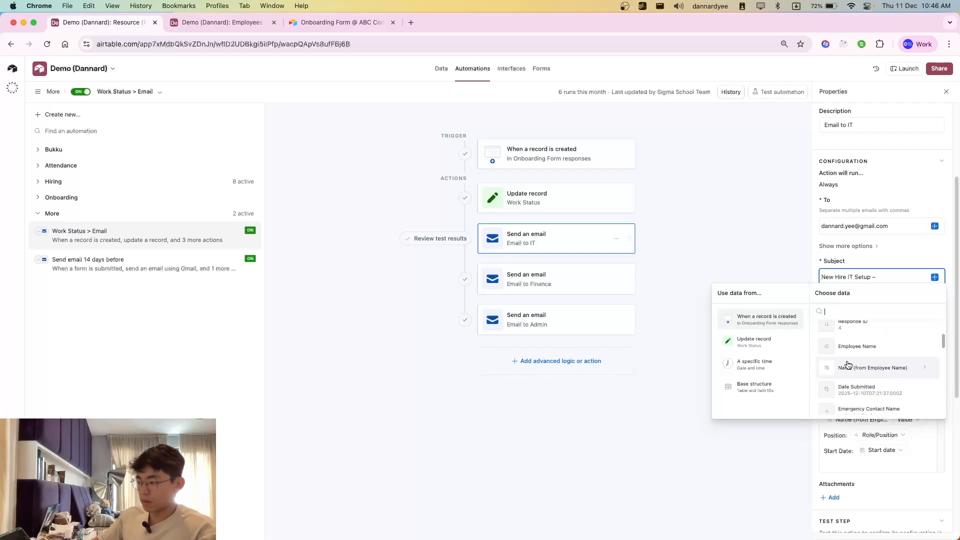
click(853, 373)
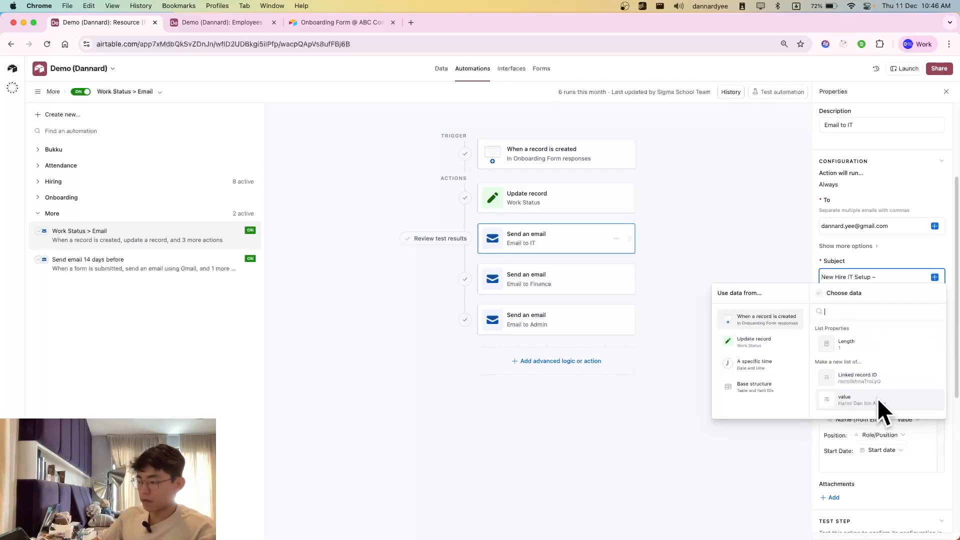
click(820, 299)
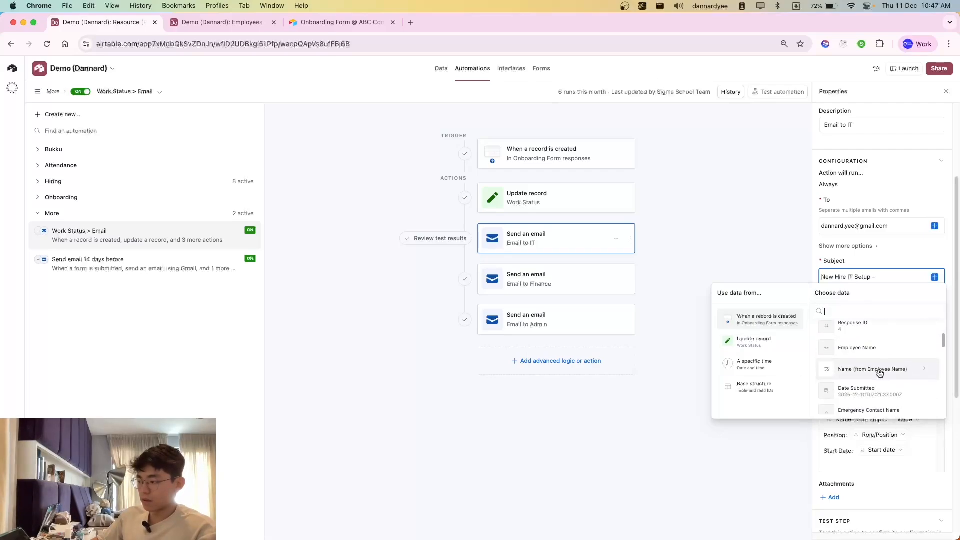
click(852, 370)
click(844, 399)
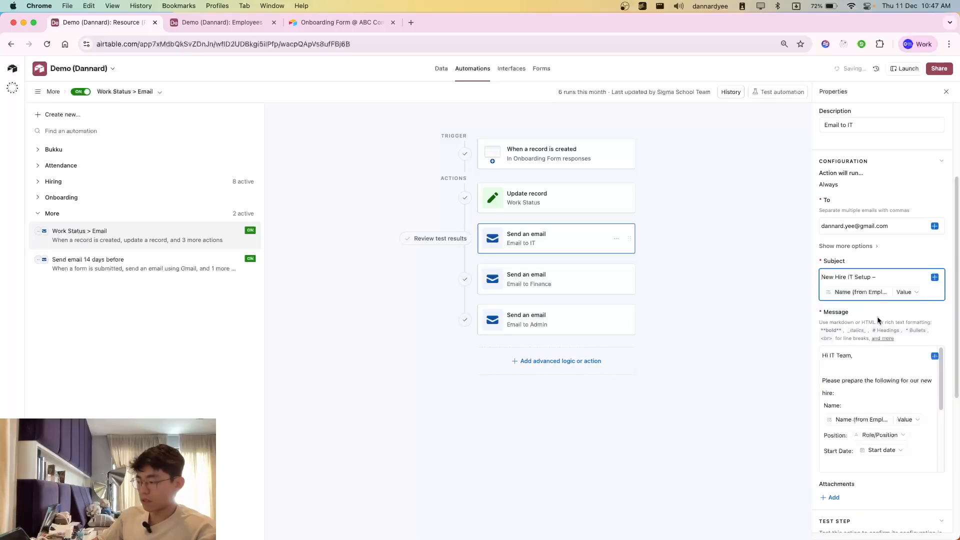
Step: Examine the Email to IT message body, including its introductory text and the name, position and start date tokens
click(848, 392)
scroll(895, 400, down, 1)
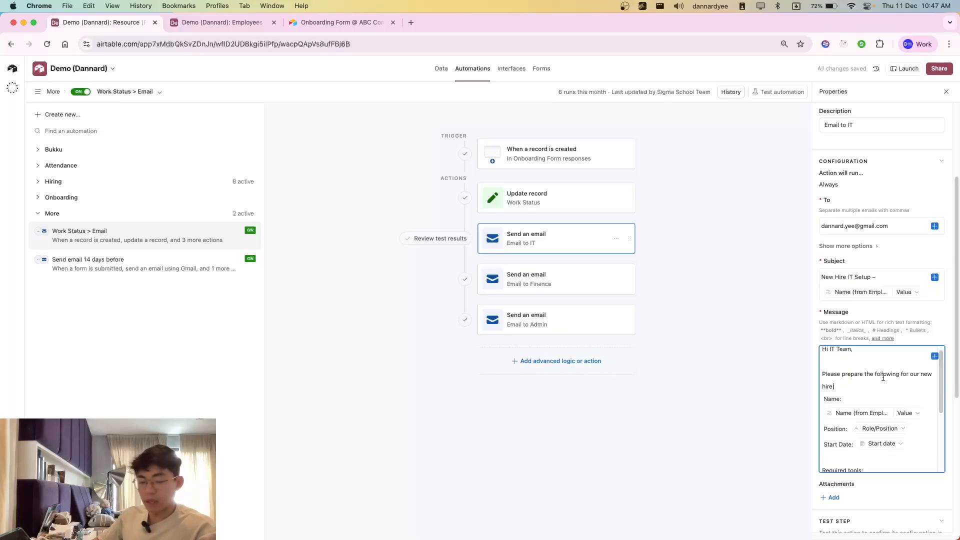
drag(845, 372, 862, 413)
click(859, 387)
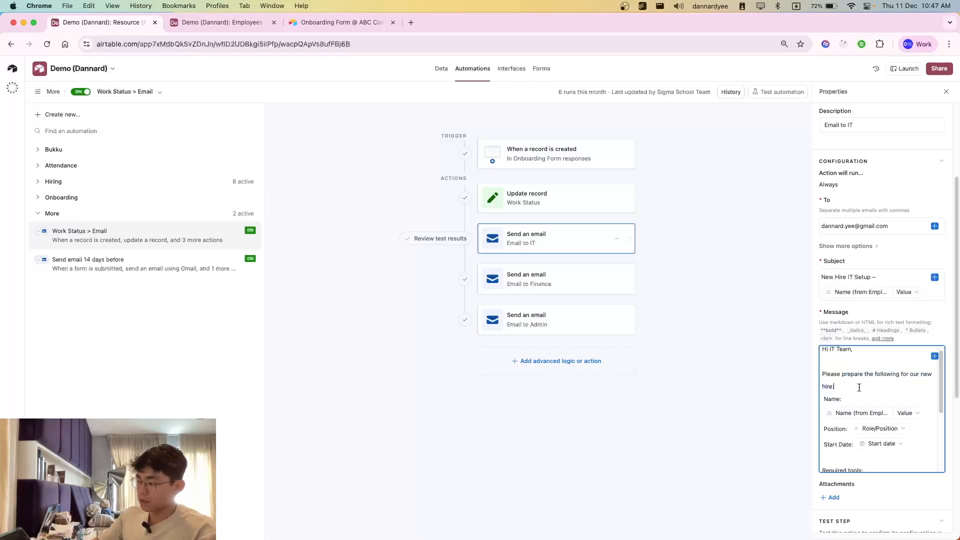
scroll(850, 384, down, 3)
scroll(845, 380, up, 3)
click(864, 390)
drag(845, 379, 867, 389)
click(869, 393)
click(868, 391)
scroll(851, 393, down, 1)
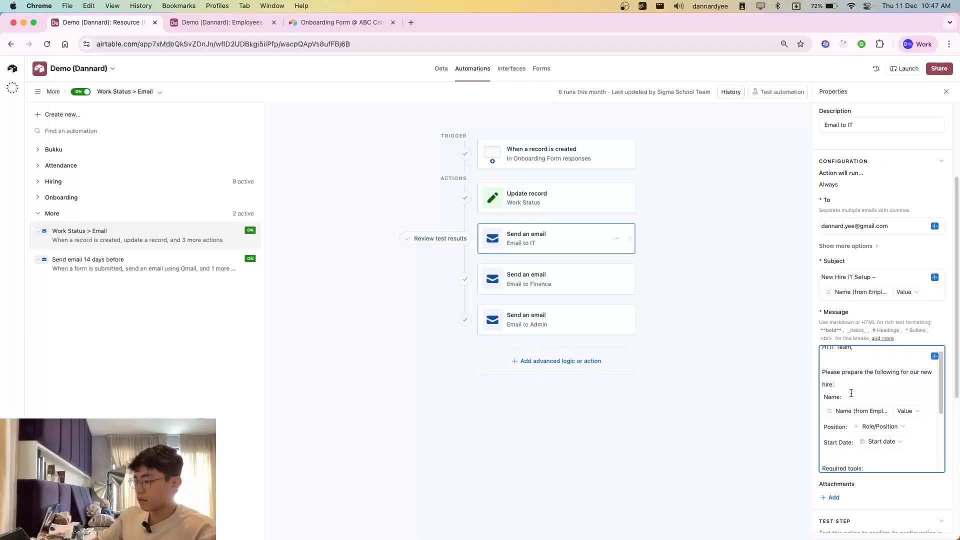
click(879, 418)
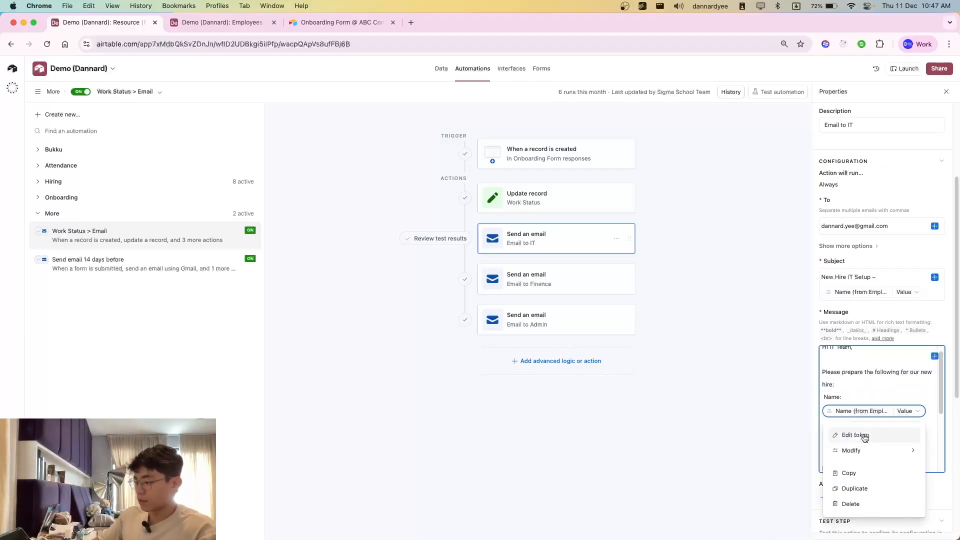
click(867, 417)
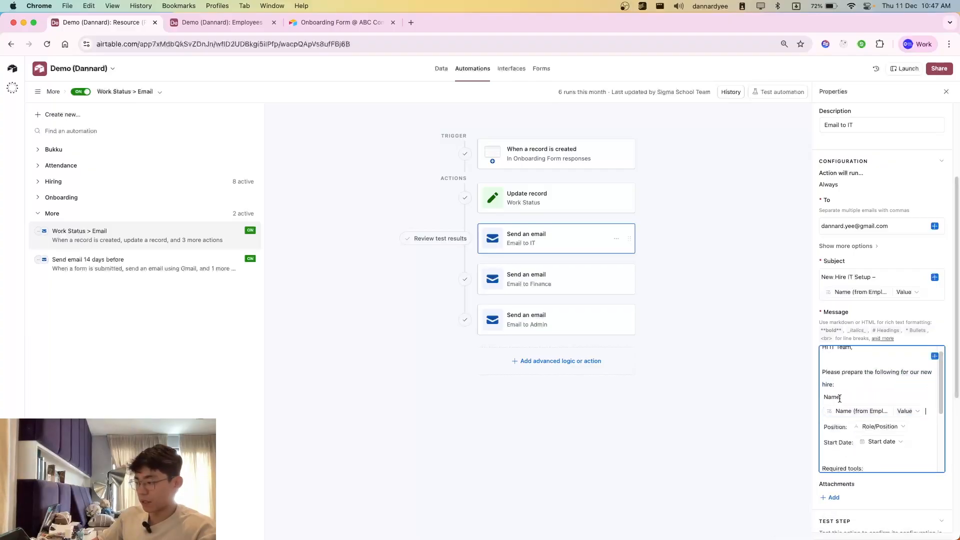
Step: Compare the name and position tokens in the Email to IT message with the Role/Position field in the onboarding form
mouse_move(842, 398)
mouse_down()
mouse_move(935, 412)
mouse_move(846, 395)
mouse_up()
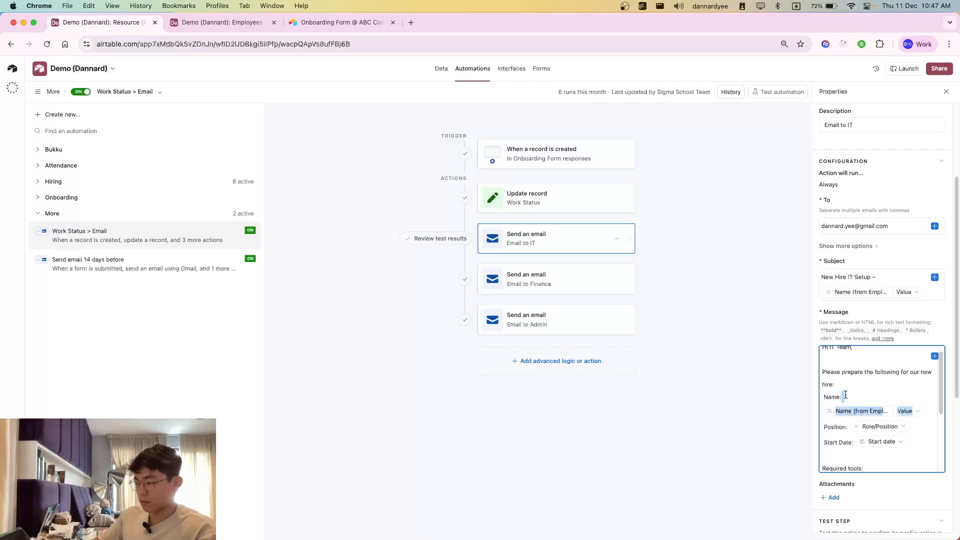
click(845, 395)
scroll(842, 402, down, 2)
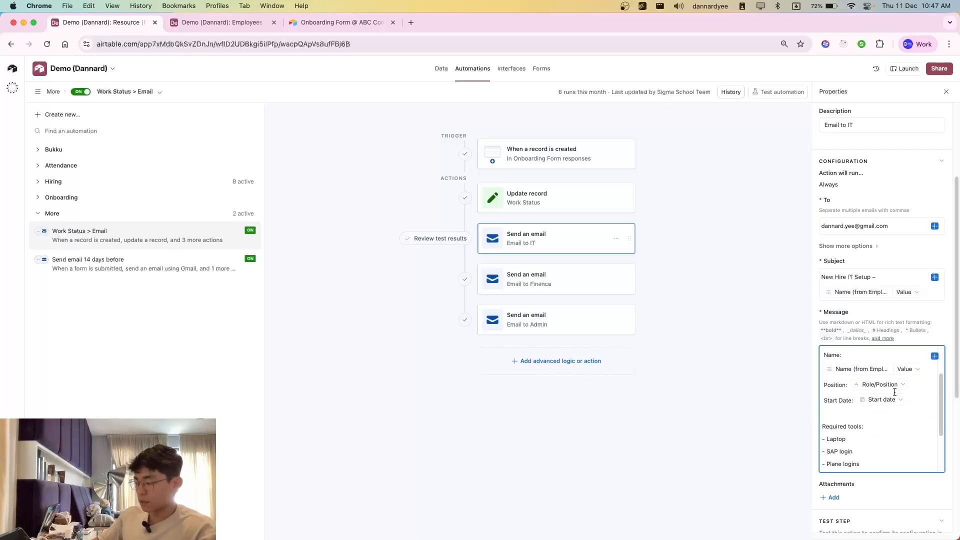
click(358, 24)
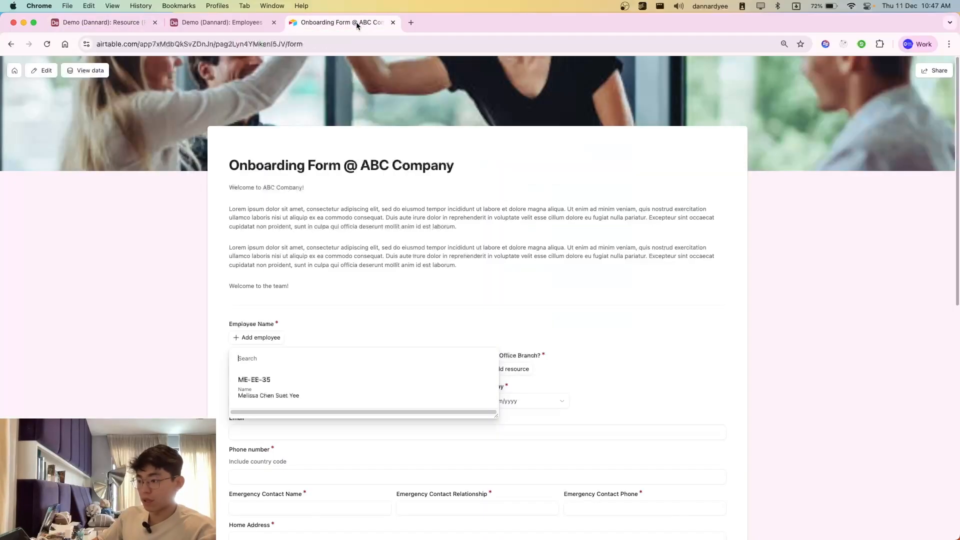
click(282, 372)
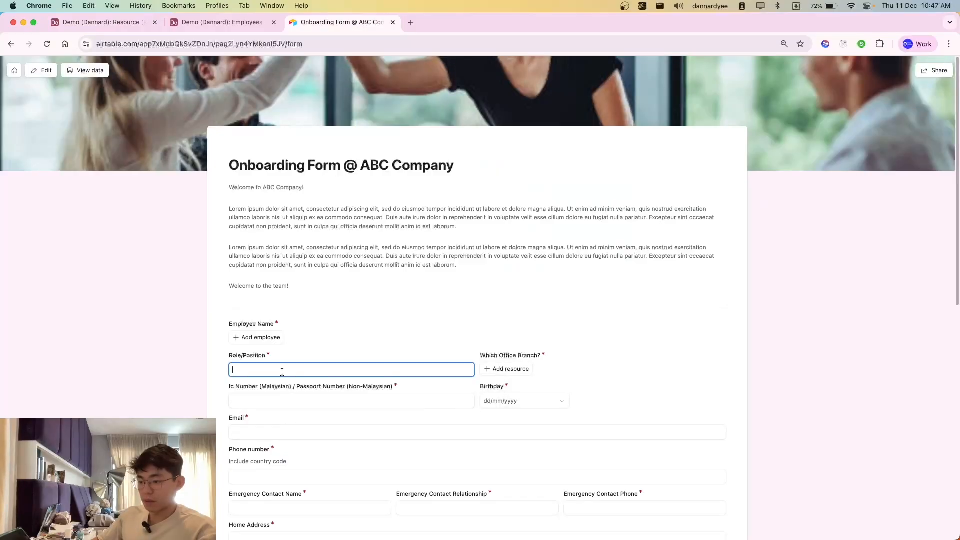
Step: Open the Onboarding Form responses table and examine the Role/Position column
click(223, 22)
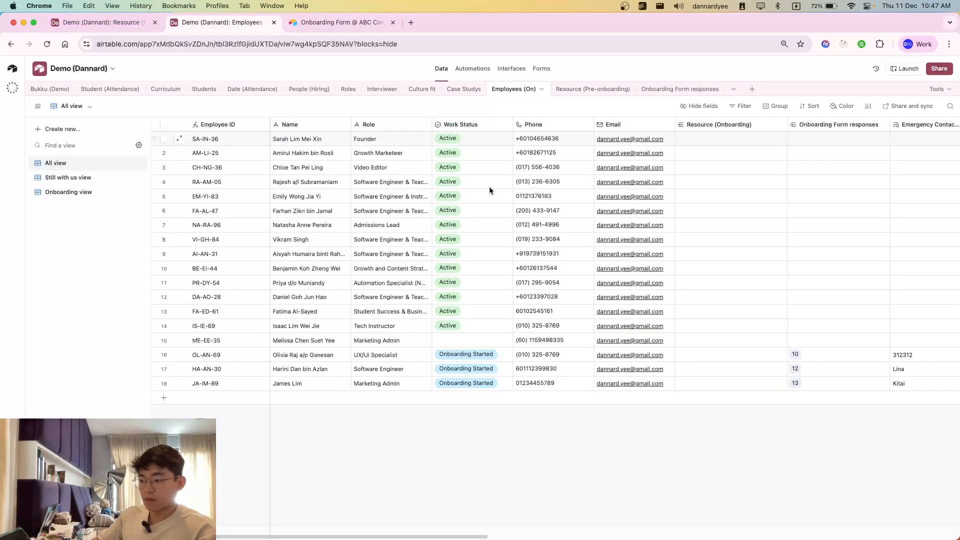
click(668, 89)
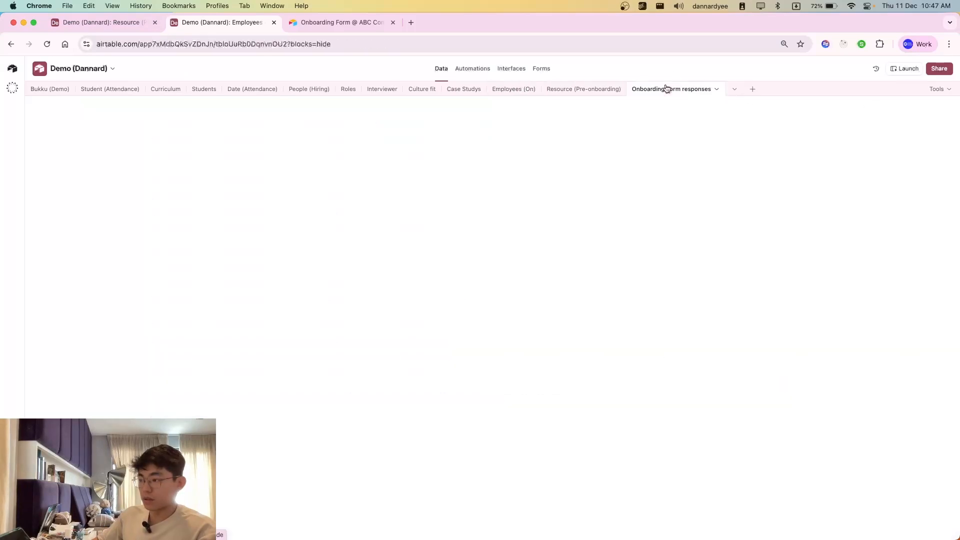
click(310, 167)
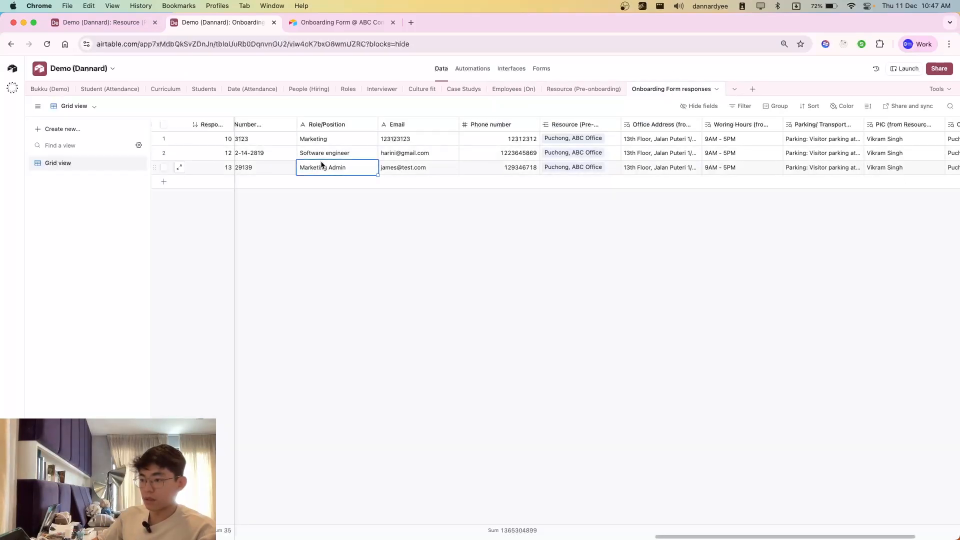
click(321, 159)
Step: Return to the Work Status > Email automation and review the start date token and required tools list in the Email to IT message
click(95, 22)
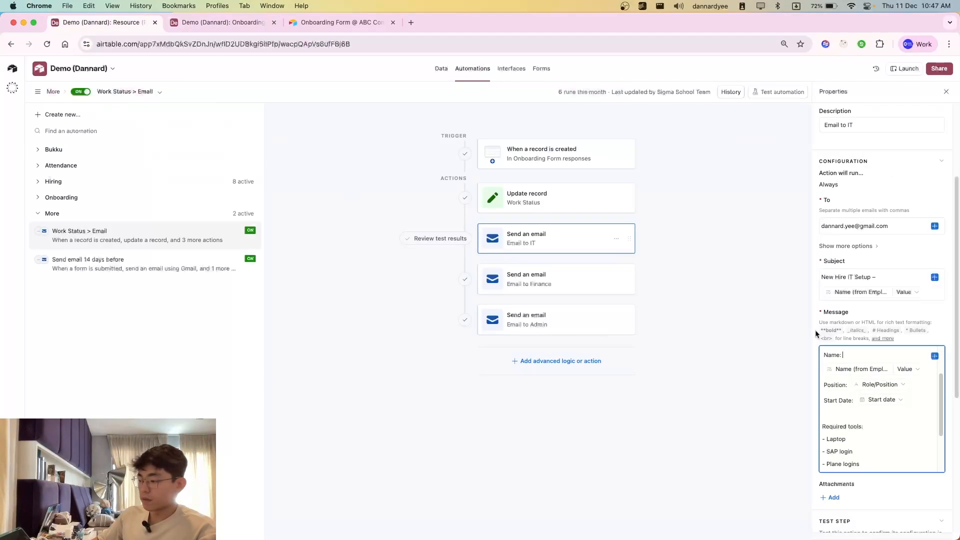
click(875, 401)
click(879, 409)
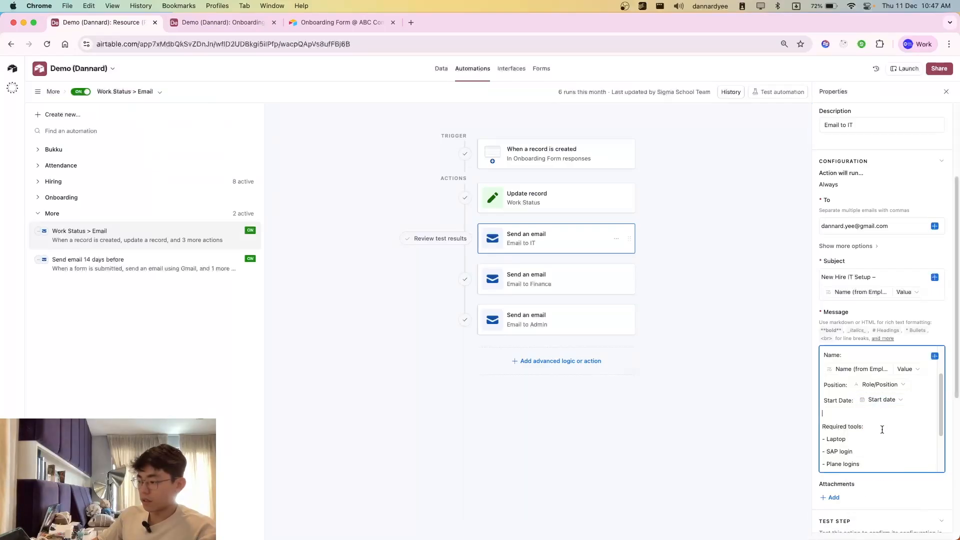
scroll(882, 428, down, 2)
drag(844, 378, 871, 410)
click(826, 379)
click(831, 367)
click(871, 410)
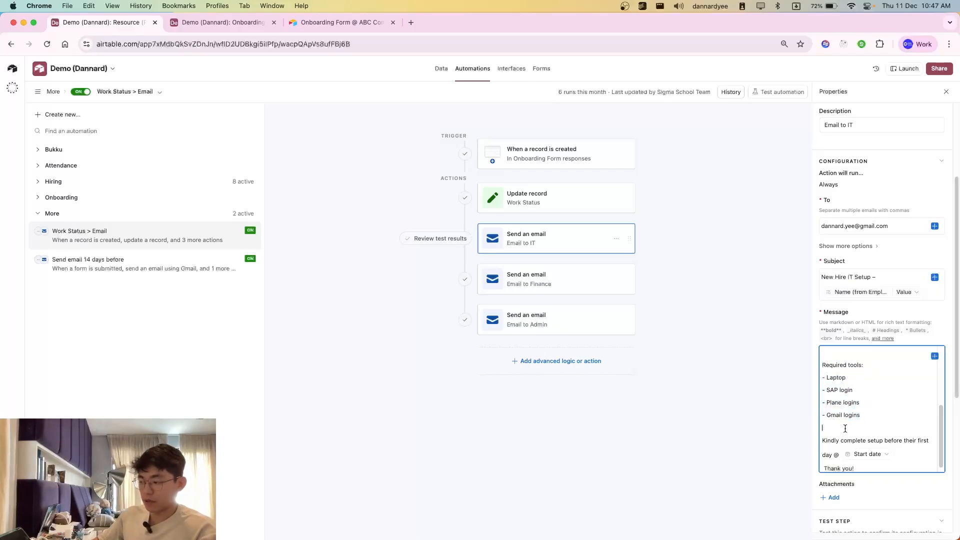
Step: Look over the onboarding form's questions down to Start date, and return to the automation
click(324, 22)
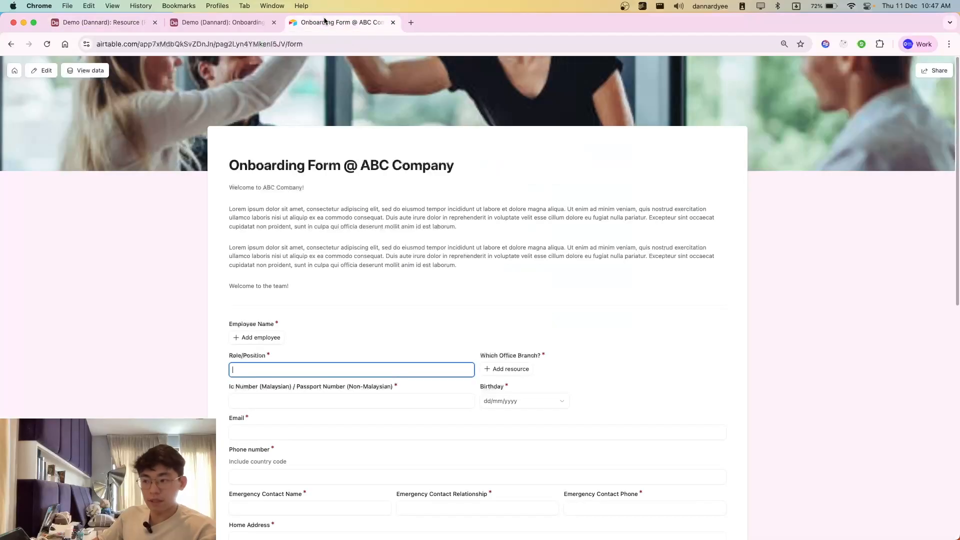
scroll(258, 371, down, 3)
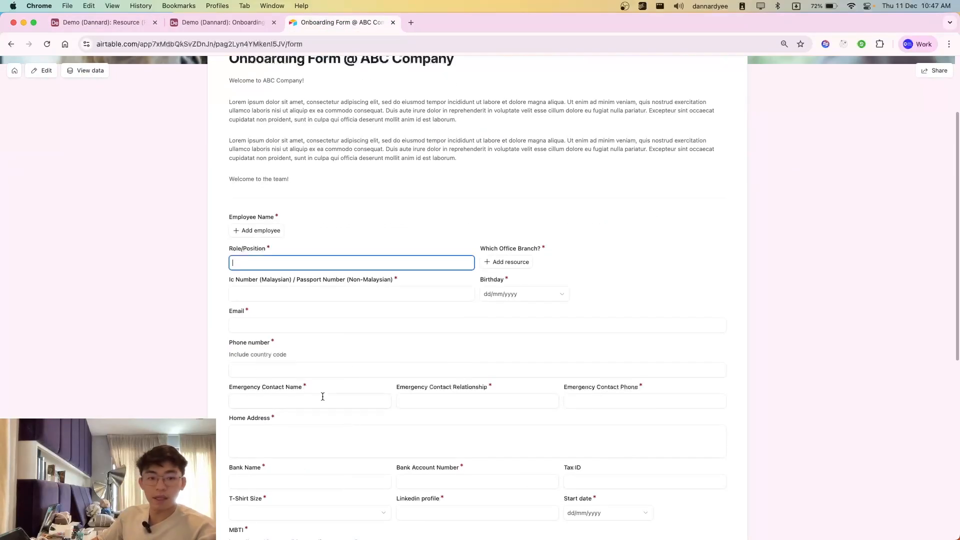
click(53, 21)
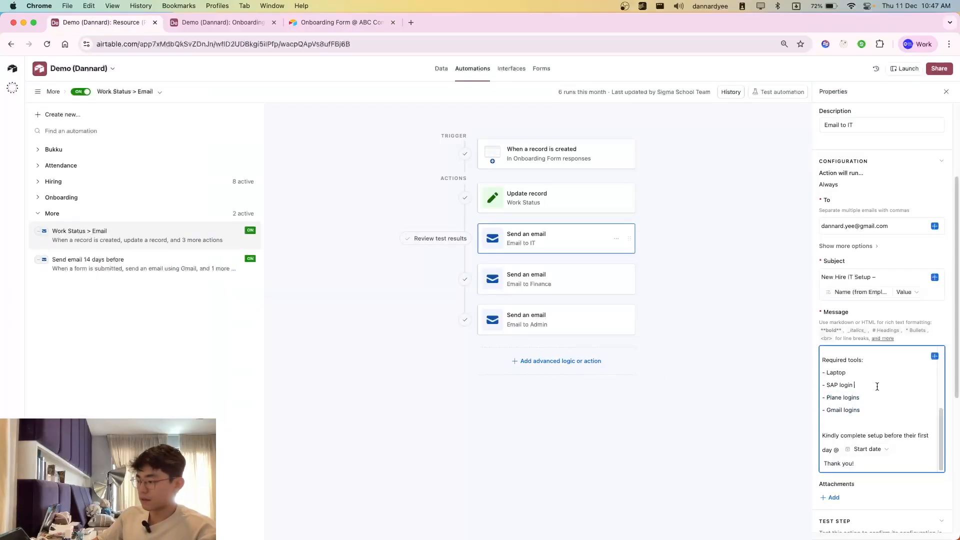
Step: Review the Email to IT closing lines, including the setup deadline with its start date token
mouse_move(875, 422)
mouse_down()
mouse_move(823, 360)
mouse_move(877, 435)
mouse_move(881, 422)
mouse_up()
click(881, 422)
scroll(881, 370, down, 3)
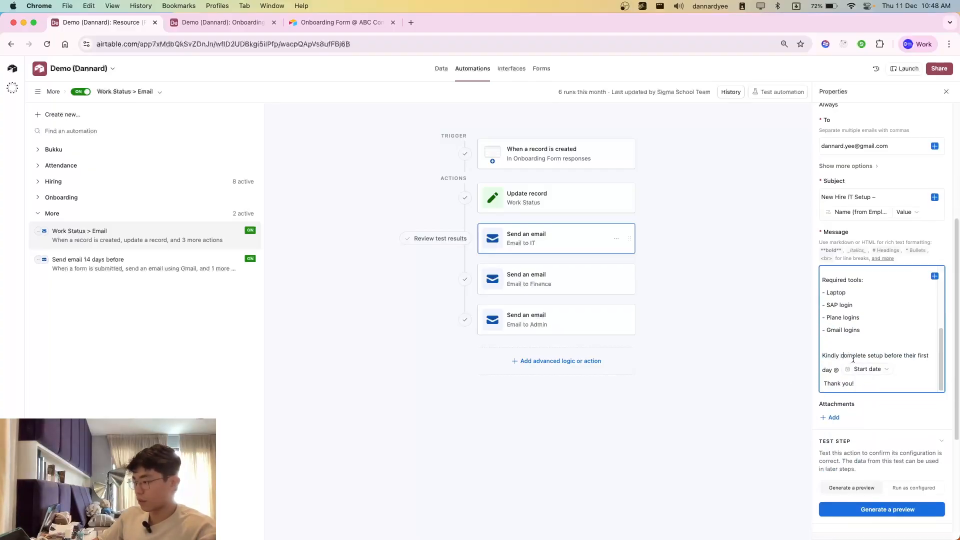
scroll(895, 380, down, 2)
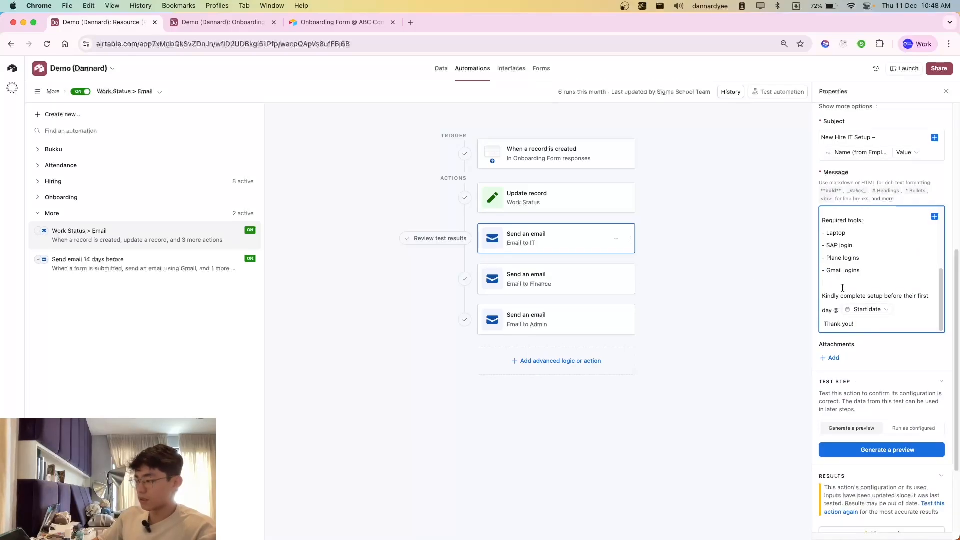
drag(843, 288, 878, 324)
click(879, 324)
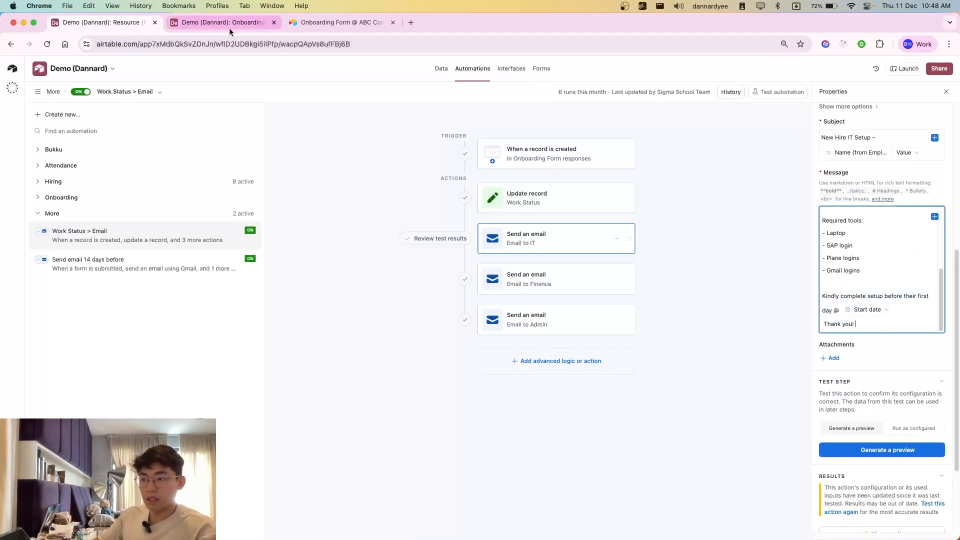
Step: Switch to Gmail, place its window beside the automation's message settings, and examine the New Hire IT Setup email's new hire details
key(super+grave)
scroll(576, 359, down, 2)
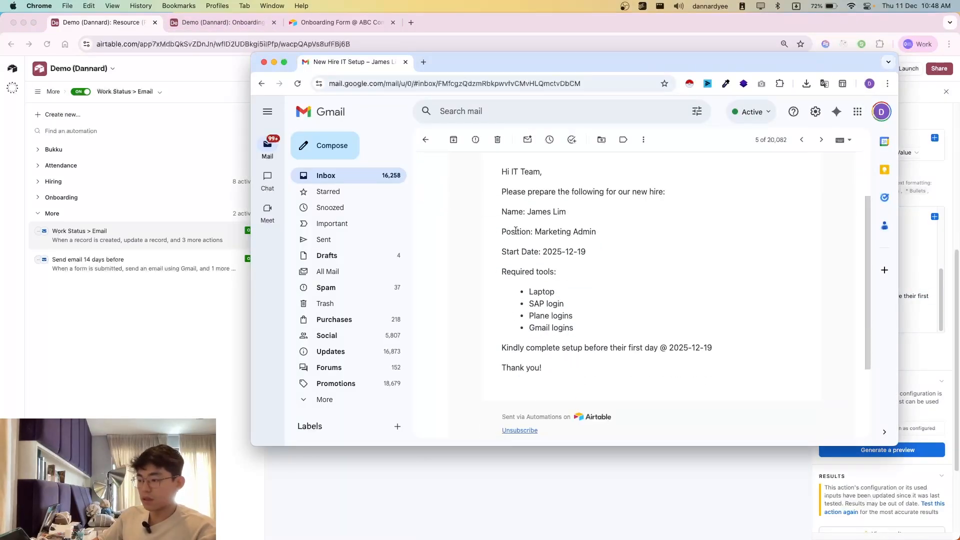
drag(501, 193, 570, 213)
click(583, 268)
drag(685, 69, 563, 84)
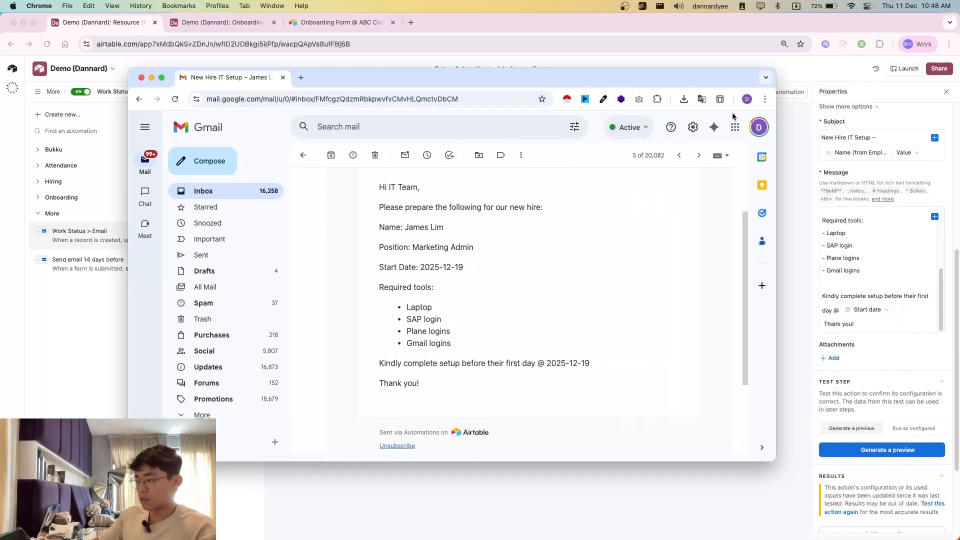
scroll(895, 300, up, 5)
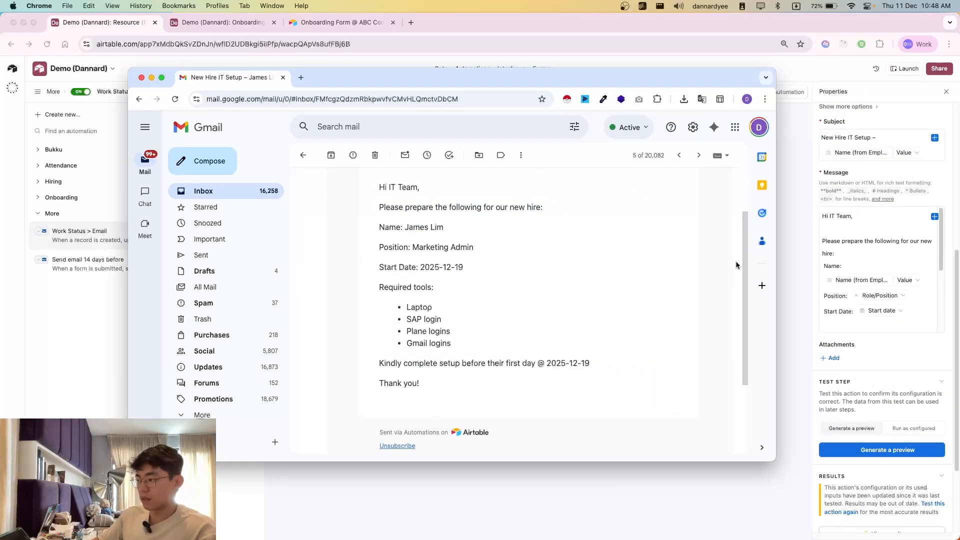
drag(417, 210, 480, 264)
click(473, 270)
Step: Compare the received email's required tools and first-day deadline with the Email to IT message template, and return to the automation
scroll(394, 280, down, 1)
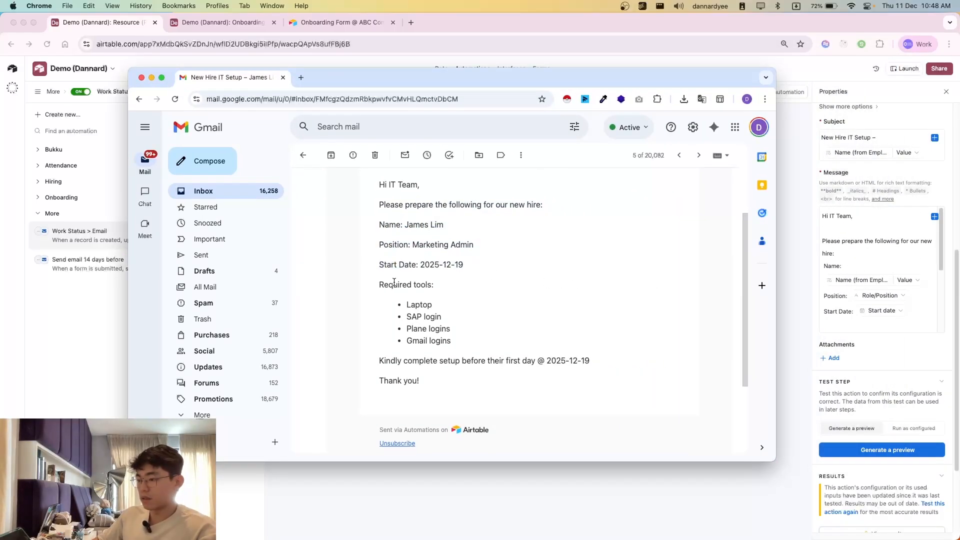
drag(410, 203, 480, 254)
click(500, 260)
scroll(860, 310, down, 1)
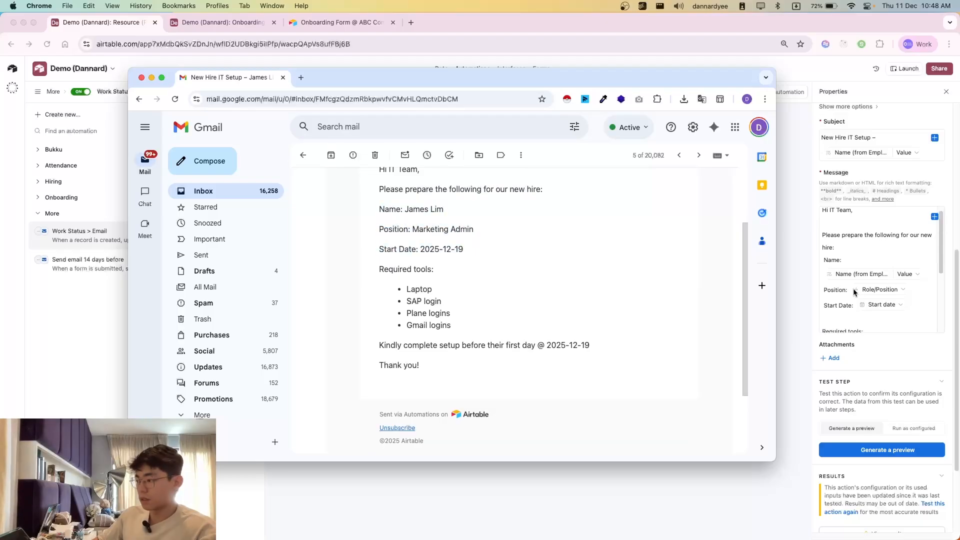
scroll(852, 300, down, 1)
scroll(744, 311, down, 1)
scroll(881, 310, down, 5)
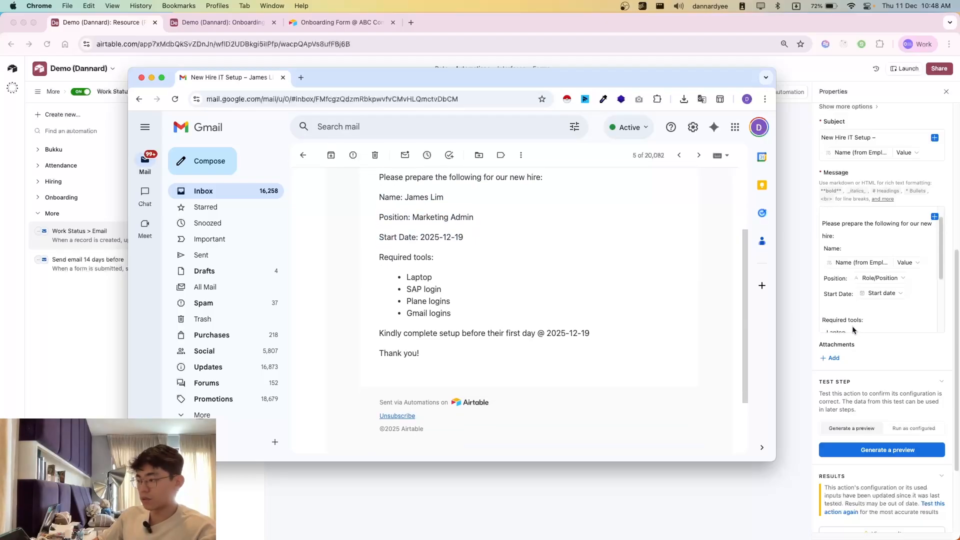
scroll(469, 324, down, 1)
drag(381, 324, 591, 335)
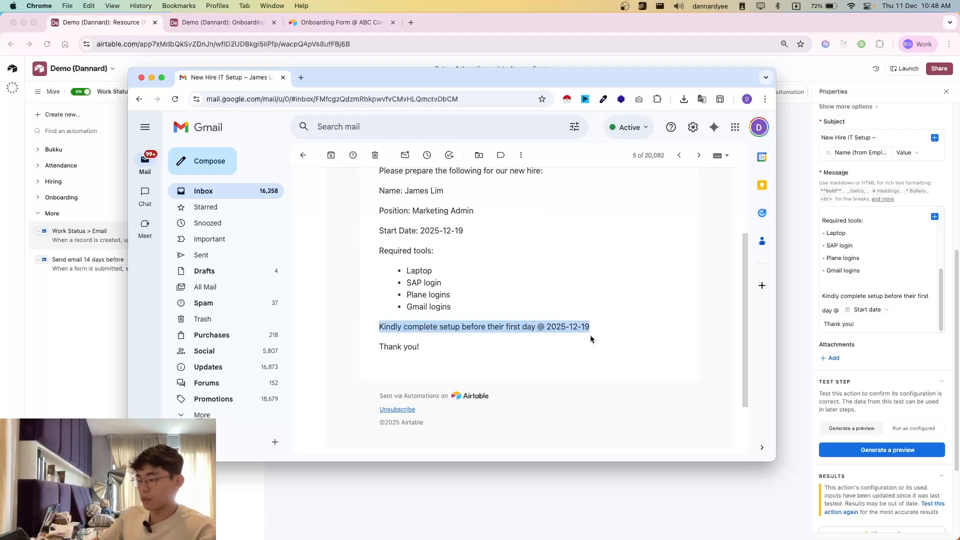
click(599, 334)
click(881, 322)
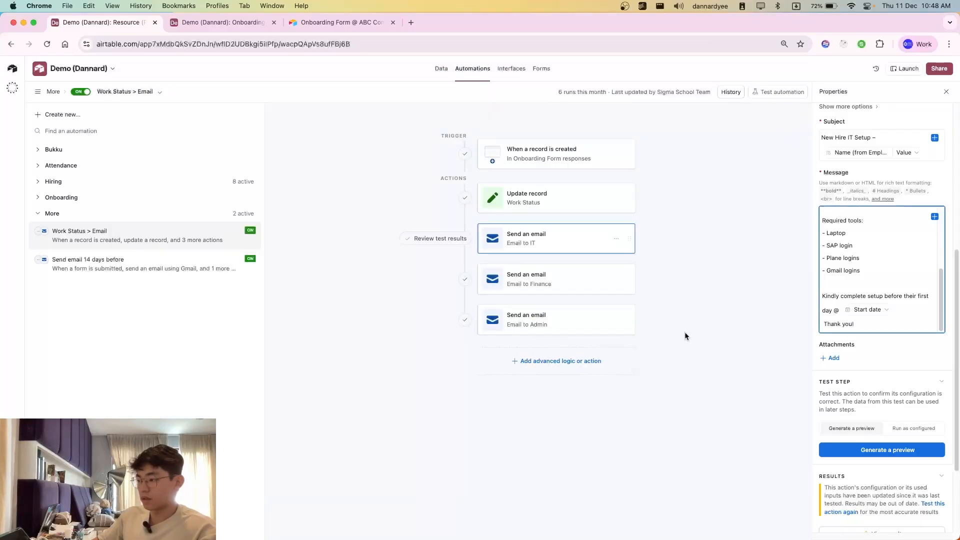
Step: Open the Email to Finance action and review its bank name and bank account number tokens
click(515, 276)
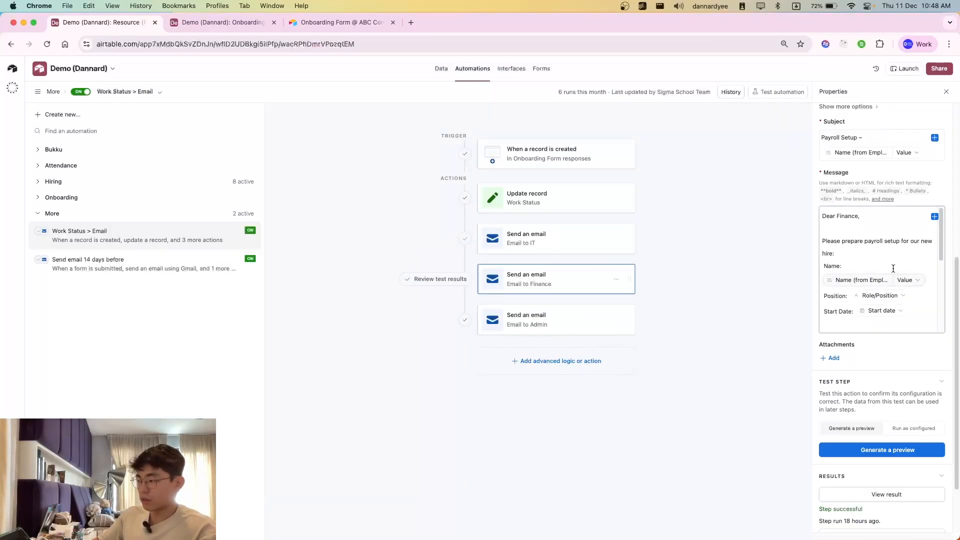
scroll(893, 268, down, 5)
drag(839, 228, 906, 275)
click(841, 245)
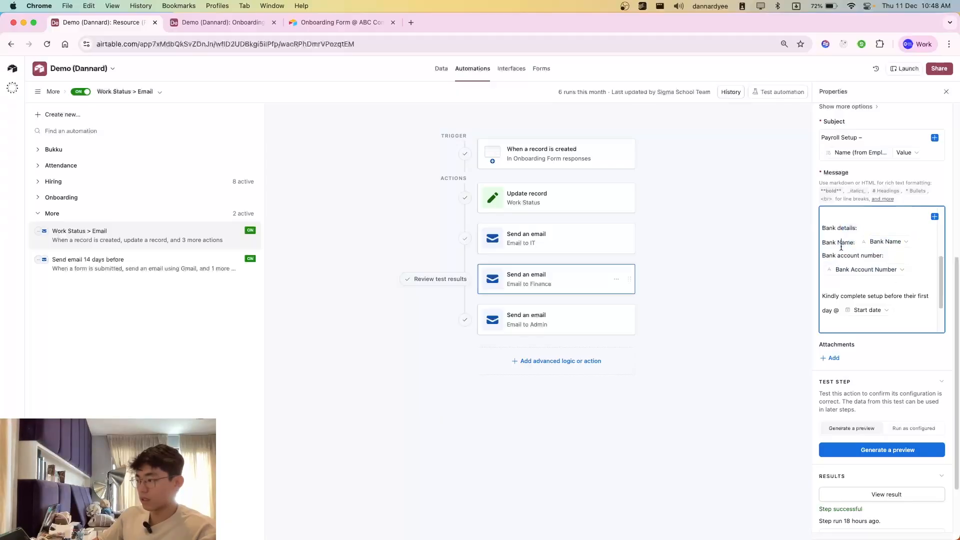
click(651, 226)
Step: Switch to Gmail and open the latest Payroll Setup email from the inbox
key(super+grave)
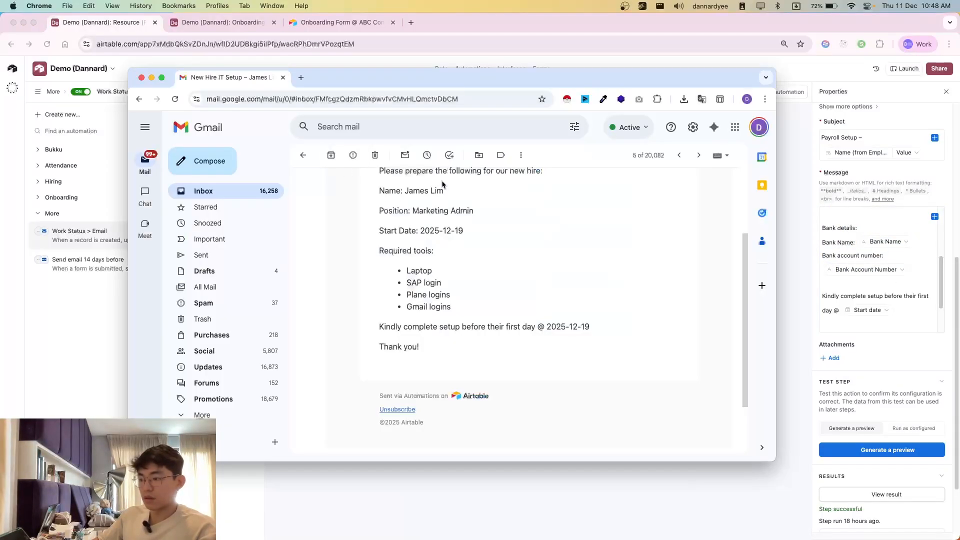
click(301, 156)
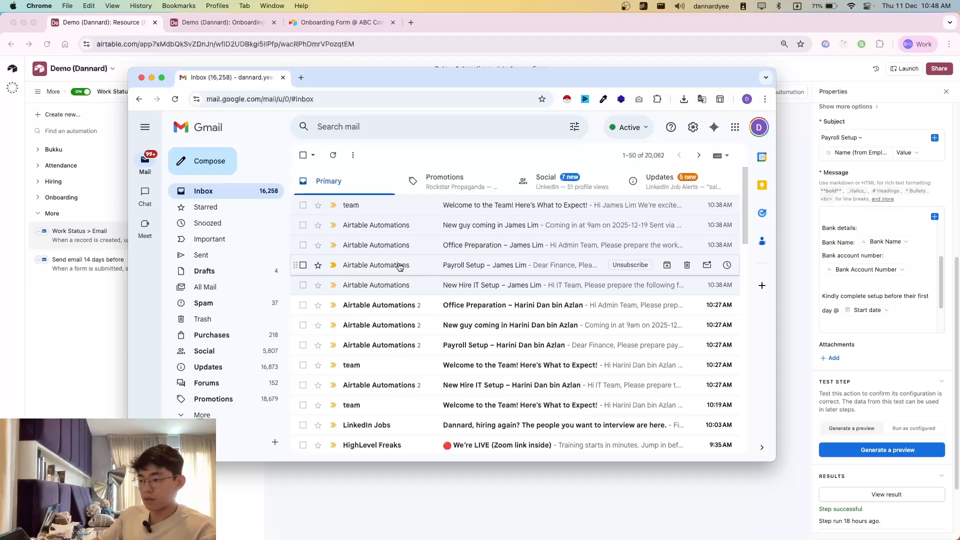
click(399, 266)
scroll(409, 300, down, 3)
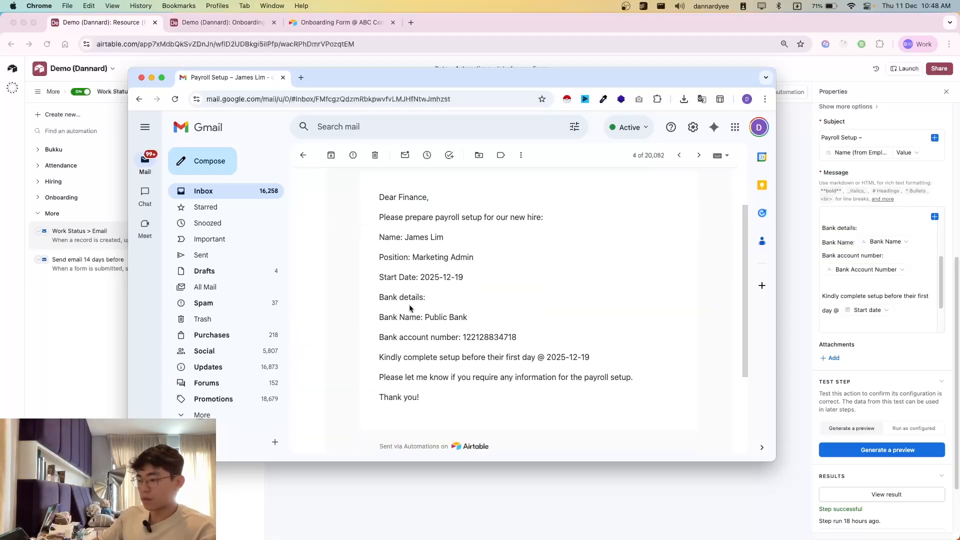
Step: Examine the new hire's name, position, start date and bank details in the Payroll Setup email
drag(380, 270, 453, 320)
drag(500, 326, 409, 278)
drag(379, 256, 590, 359)
click(503, 375)
scroll(470, 365, down, 3)
drag(423, 230, 471, 263)
click(474, 270)
drag(413, 184, 461, 243)
click(461, 244)
Step: Compare the Payroll Setup email's closing request about payroll information with the Email to Finance message template
scroll(465, 247, up, 1)
scroll(435, 288, up, 2)
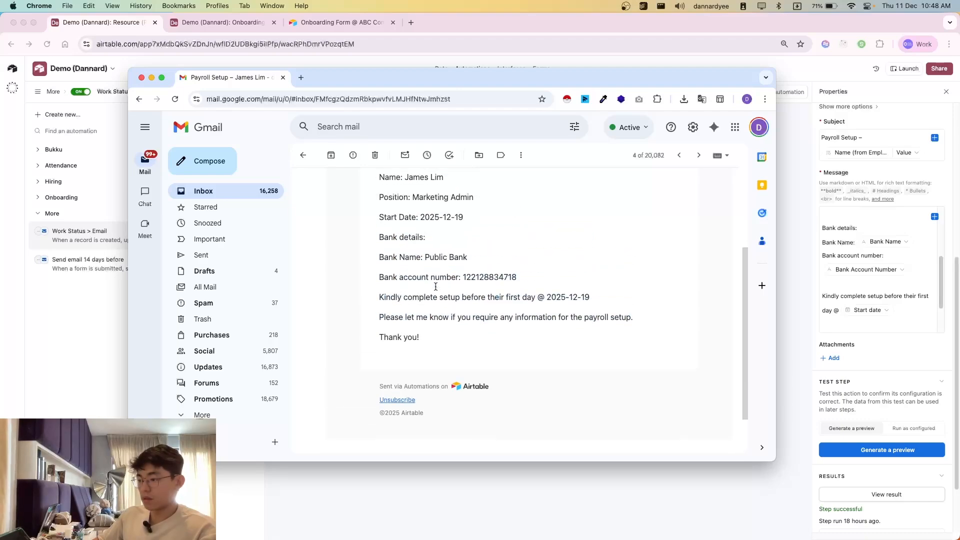
drag(479, 341, 630, 379)
click(629, 379)
drag(379, 337, 622, 342)
click(623, 342)
scroll(868, 287, down, 3)
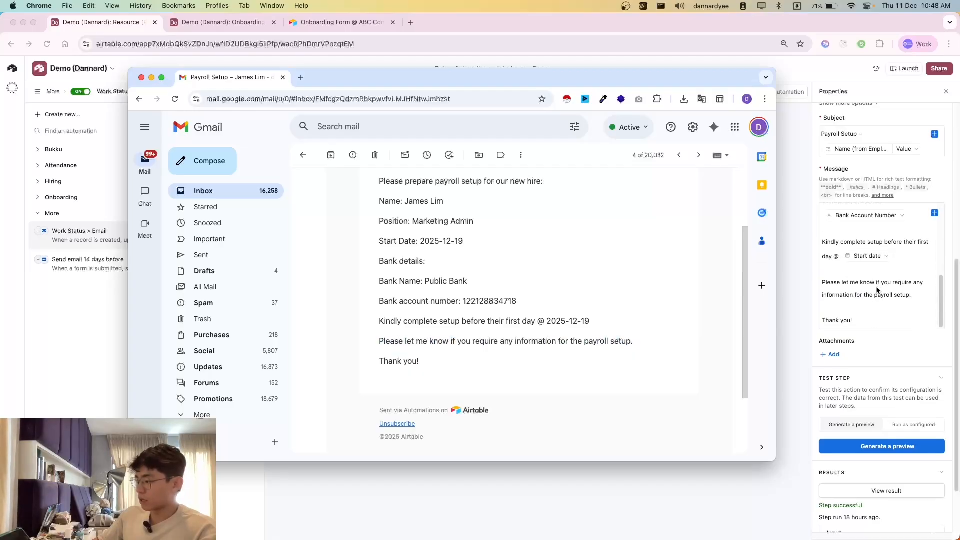
Step: Return to the automation, open the Email to Admin action and review its Office Preparation subject and message
click(816, 222)
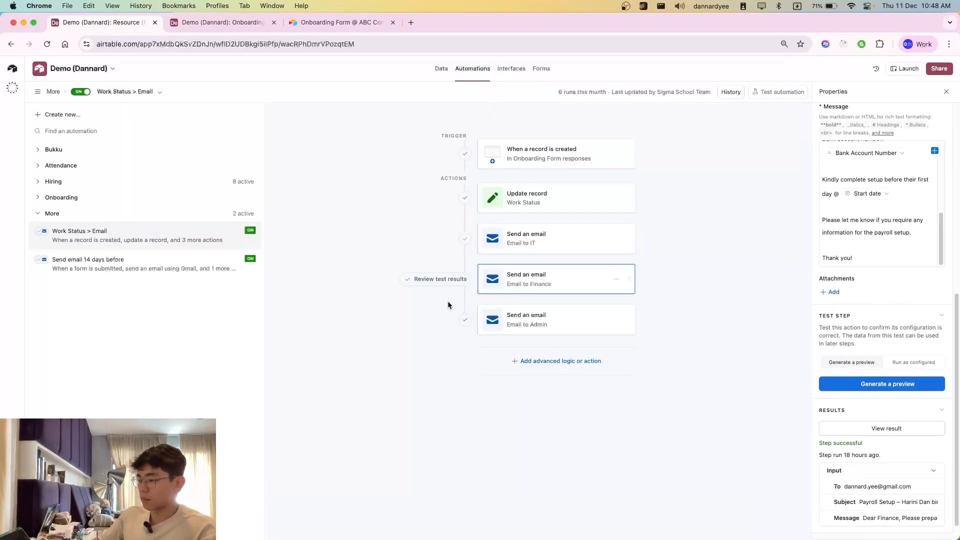
click(523, 317)
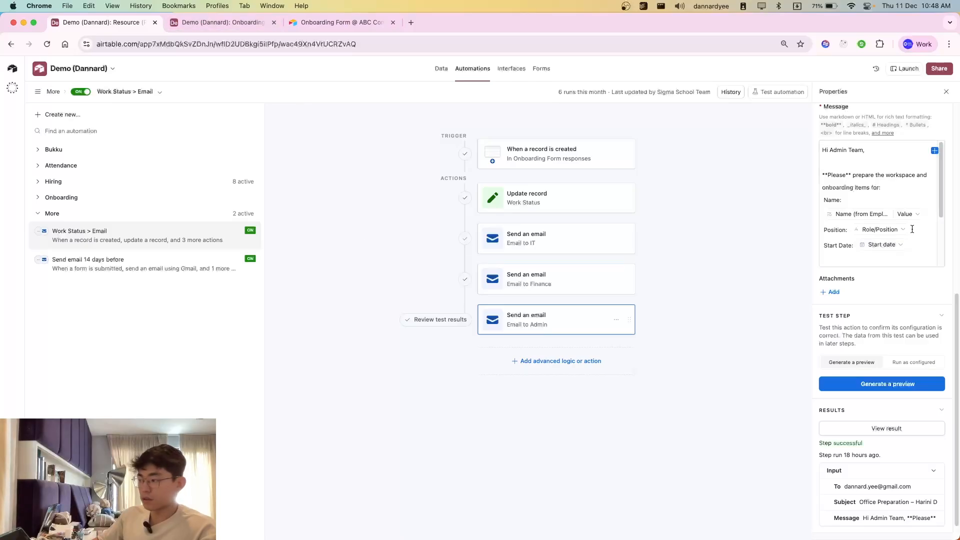
scroll(912, 229, up, 3)
Step: Switch to Gmail and open the latest Office Preparation email, the one received just after Payroll Setup
key(super+grave)
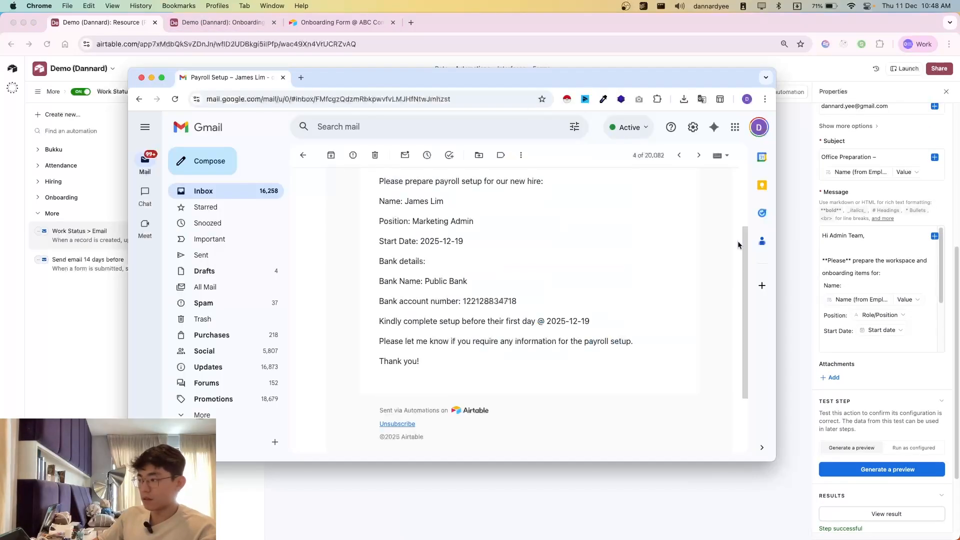
scroll(454, 256, up, 2)
click(679, 155)
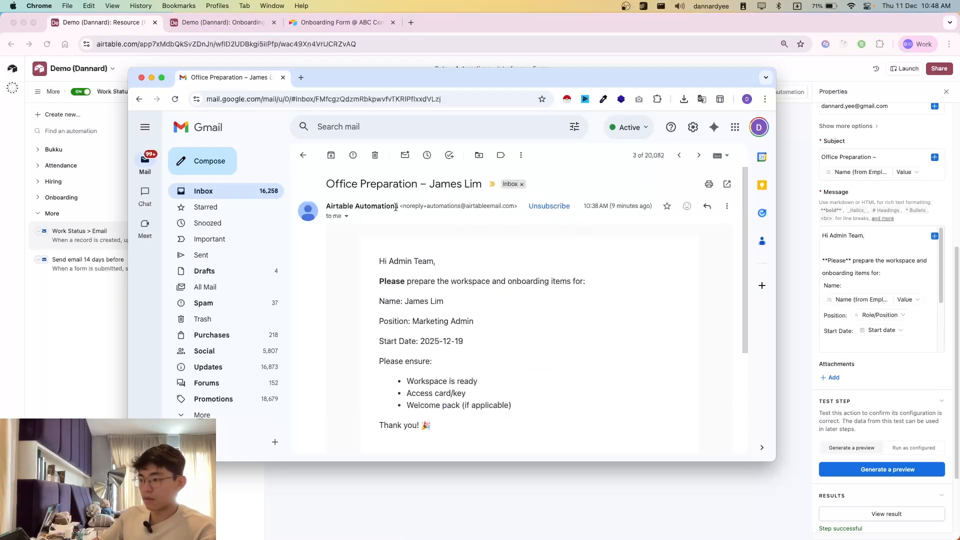
Step: Examine the subject line of the Office Preparation email and dismiss the importance notification
drag(345, 184, 488, 189)
click(401, 215)
click(489, 188)
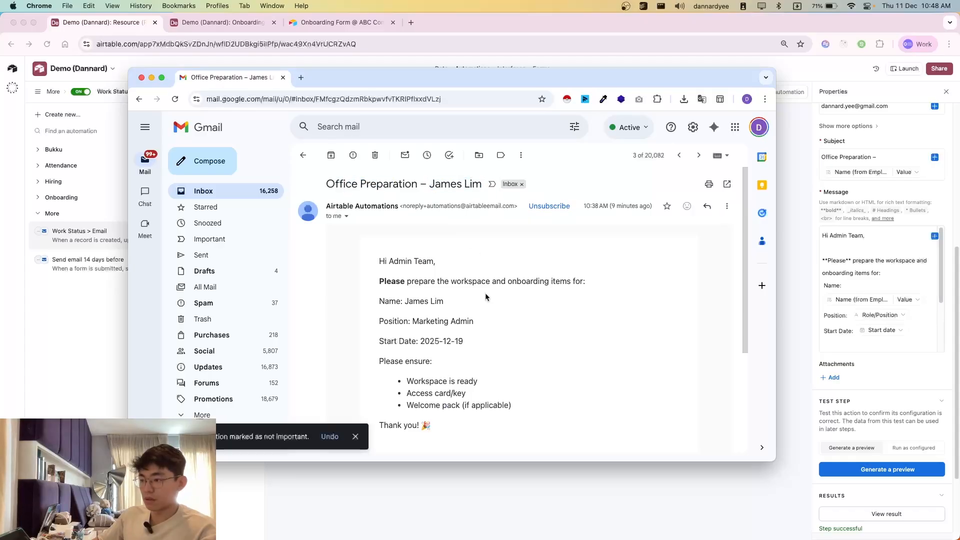
scroll(479, 349, down, 1)
scroll(479, 349, down, 1)
click(356, 437)
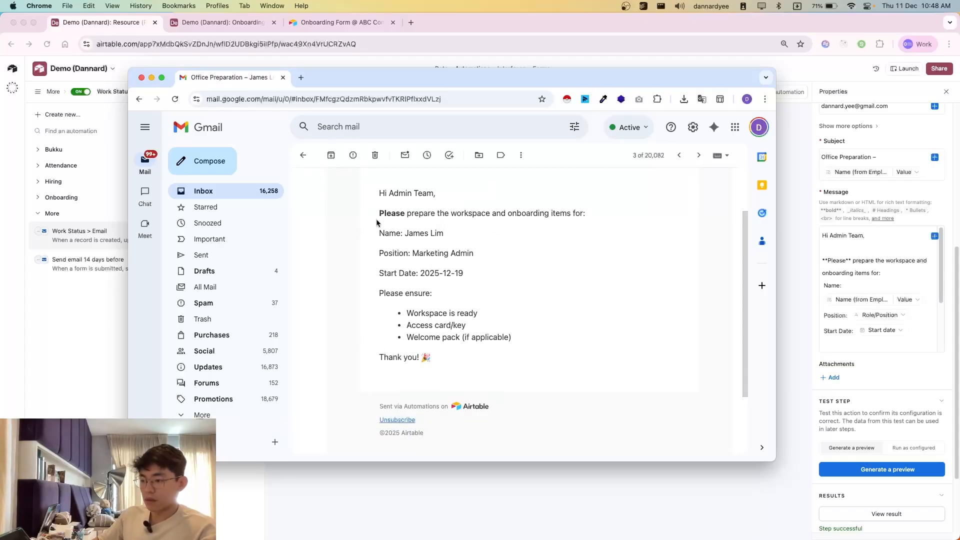
Step: Examine the new hire's details and the "Please ensure" checklist in the Office Preparation email
drag(378, 215, 490, 346)
click(443, 351)
drag(563, 335, 508, 355)
click(431, 312)
click(544, 356)
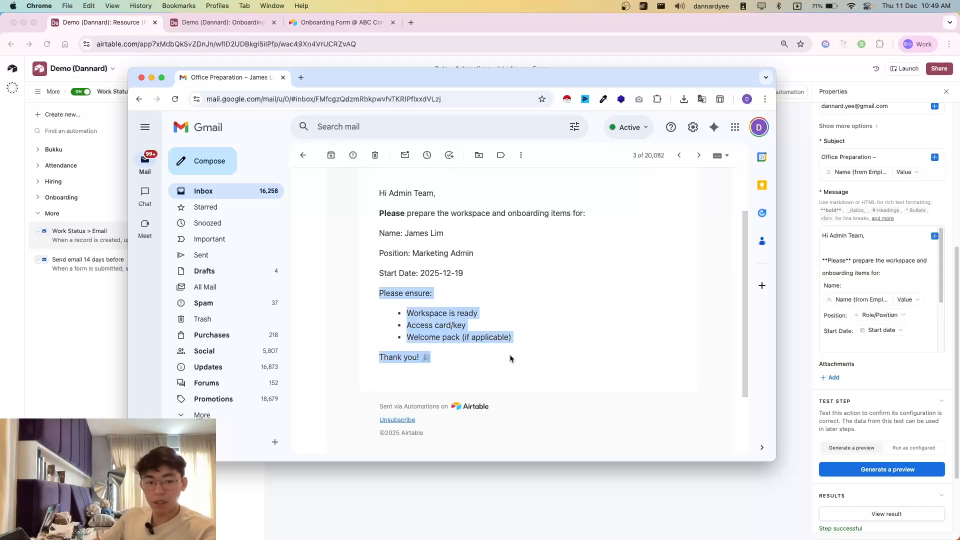
click(508, 355)
Step: Return to Airtable, open the "Send email 14 days before" automation and review its form trigger and start-date condition
click(788, 231)
click(220, 24)
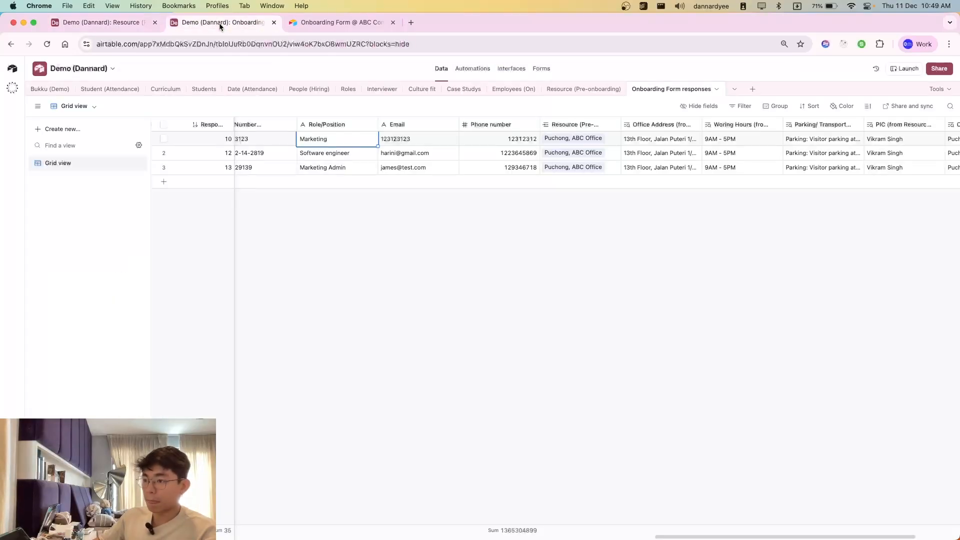
click(129, 23)
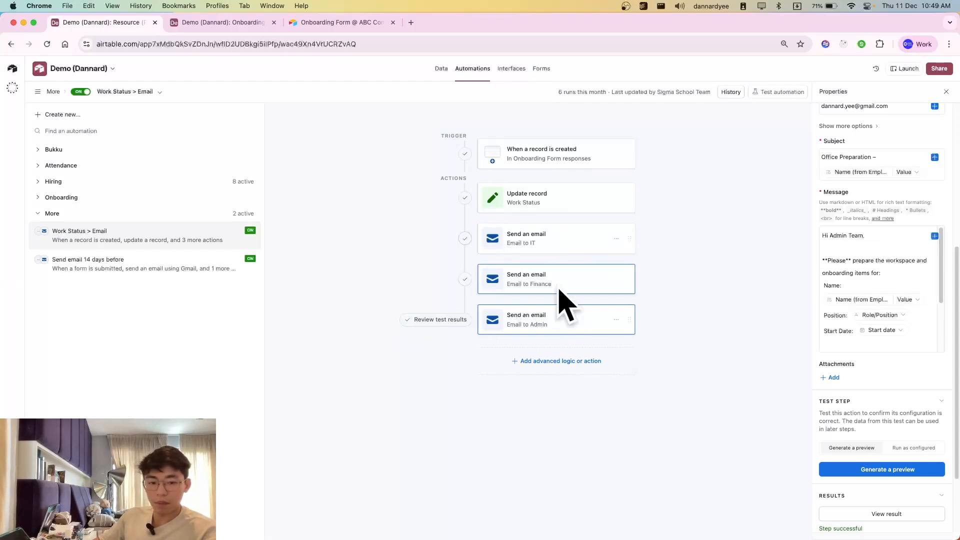
click(122, 265)
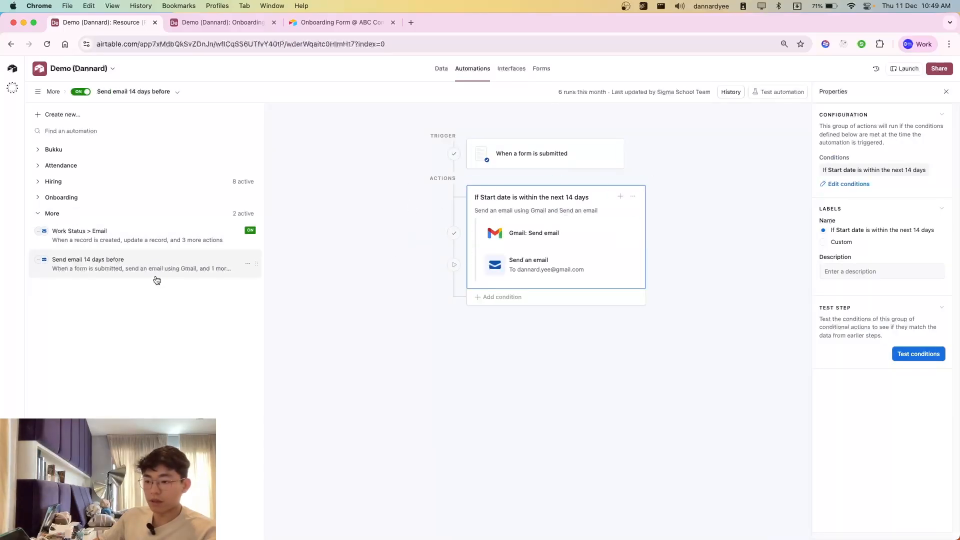
click(528, 156)
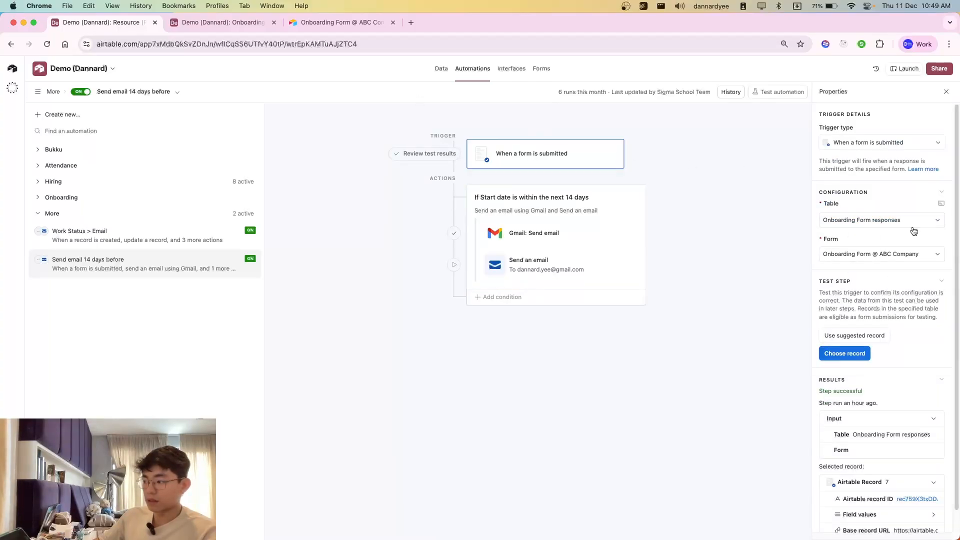
scroll(890, 265, down, 1)
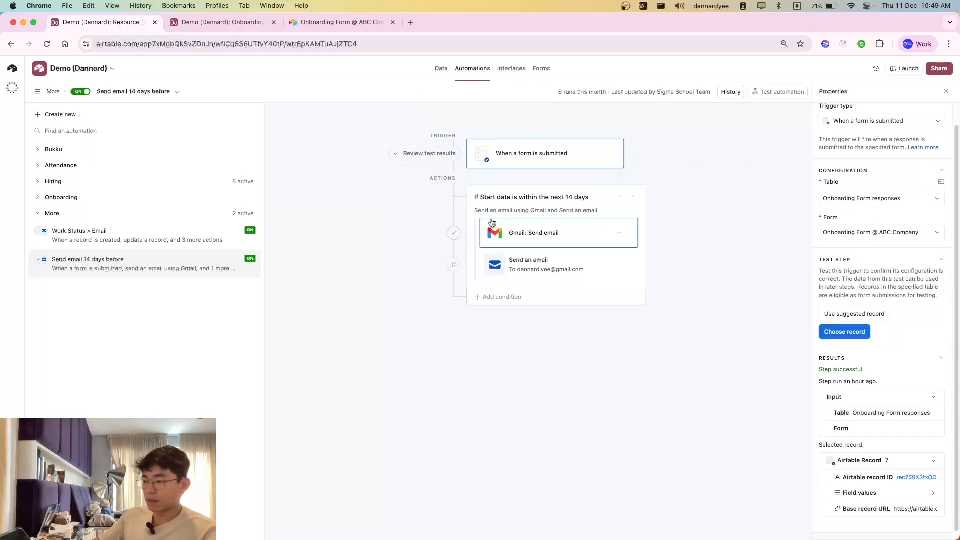
click(511, 200)
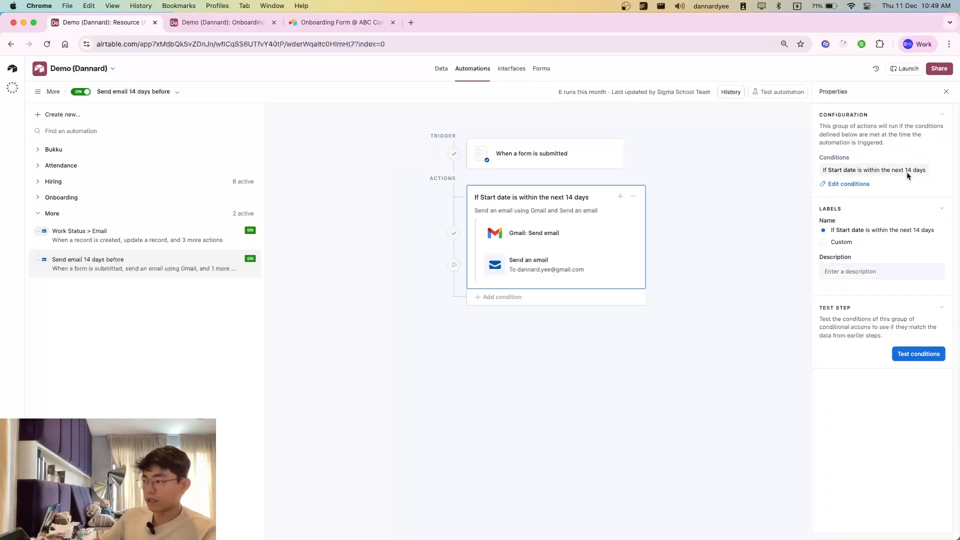
Step: Check the start date of response 13 in Onboarding Form responses and the onboarding form's Start date field
click(230, 22)
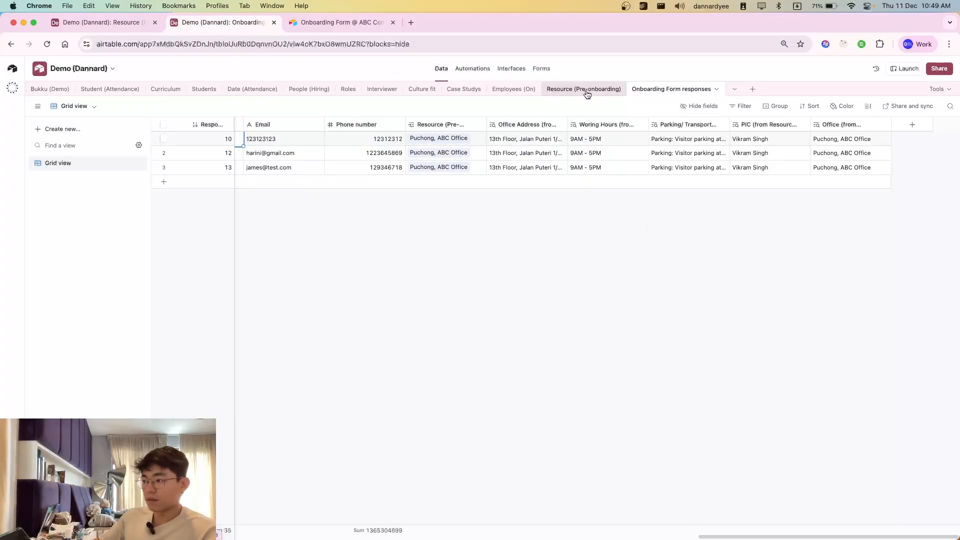
scroll(529, 176, left, 10)
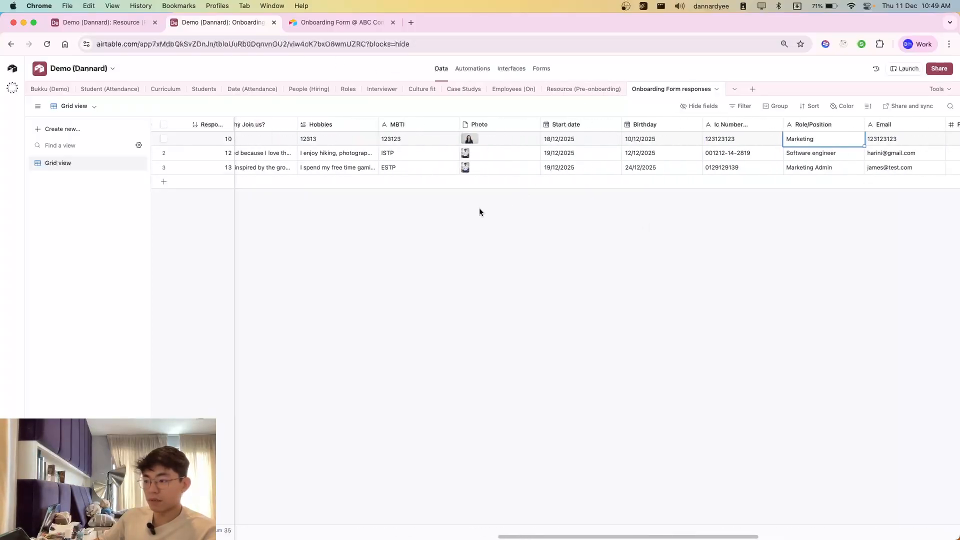
click(574, 167)
click(330, 22)
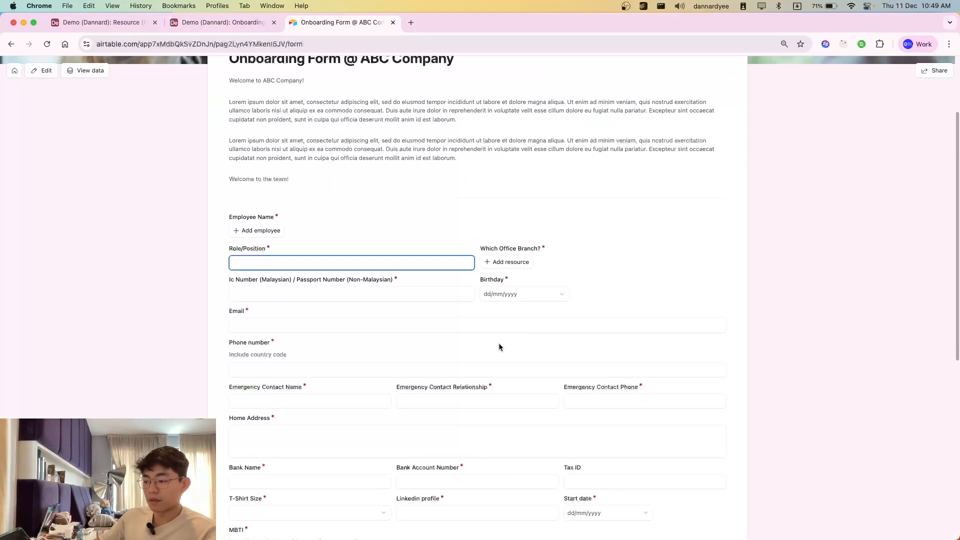
scroll(575, 408, down, 3)
click(605, 389)
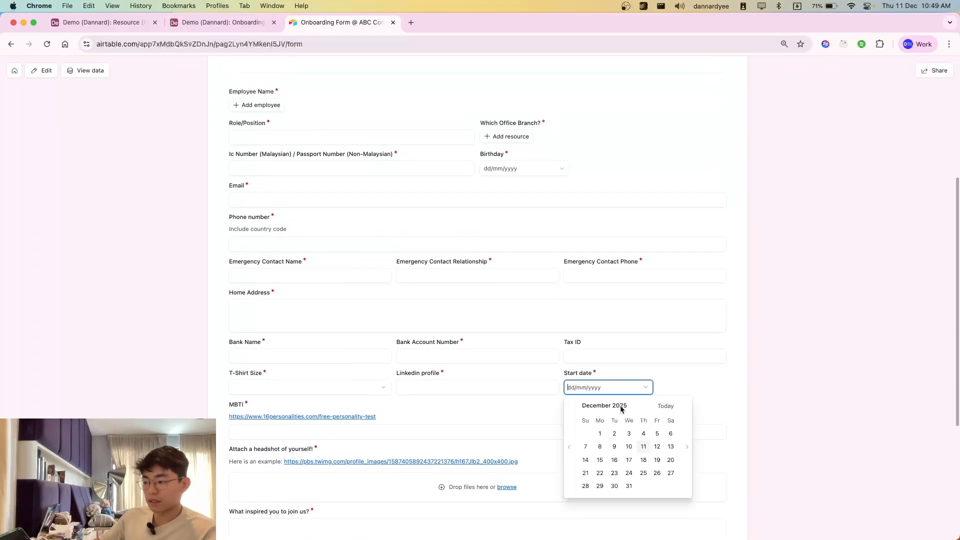
Step: Return to the automation, open its Gmail: Send email action and review the welcome subject and message
click(82, 20)
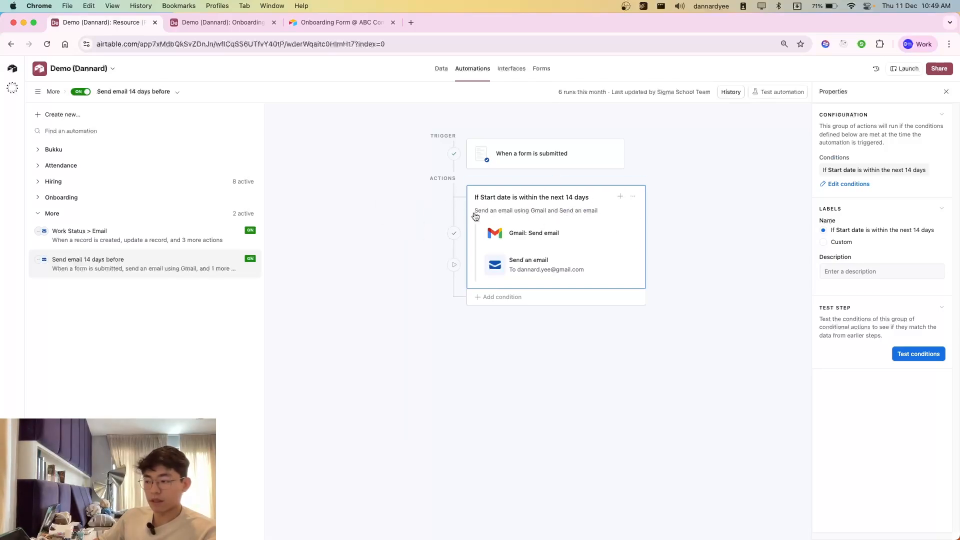
click(545, 239)
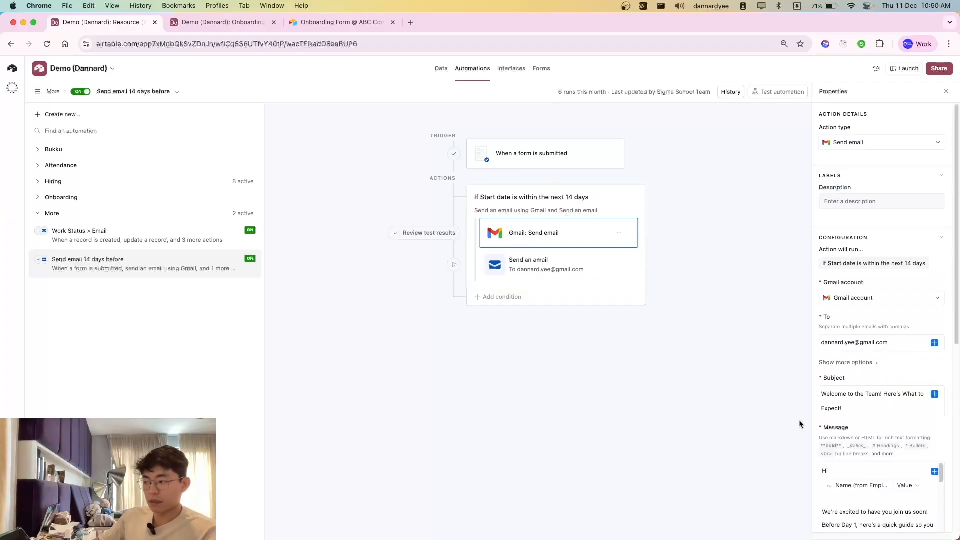
scroll(881, 483, down, 5)
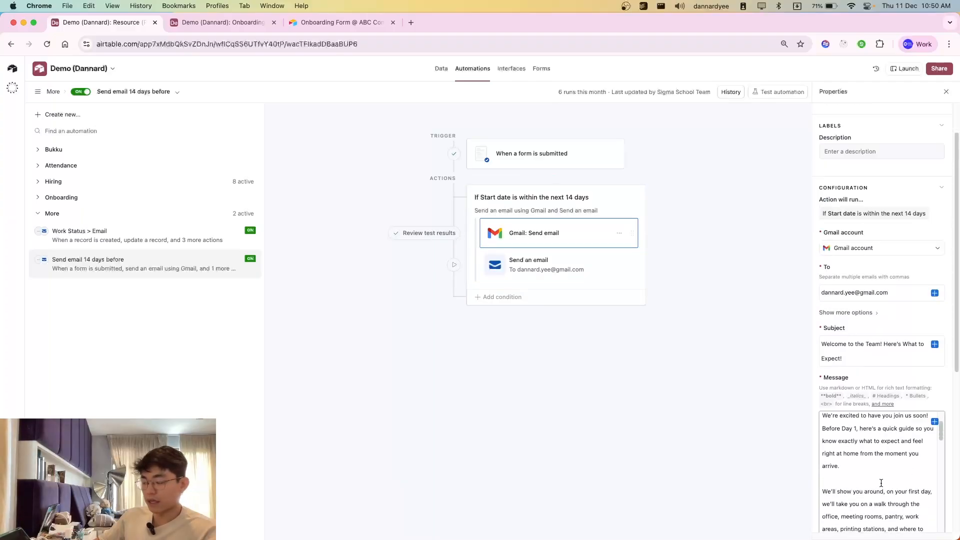
scroll(881, 483, down, 3)
Step: Switch to Gmail and open the newest email, "Welcome to the Team! Here's What to Expect!"
key(super+grave)
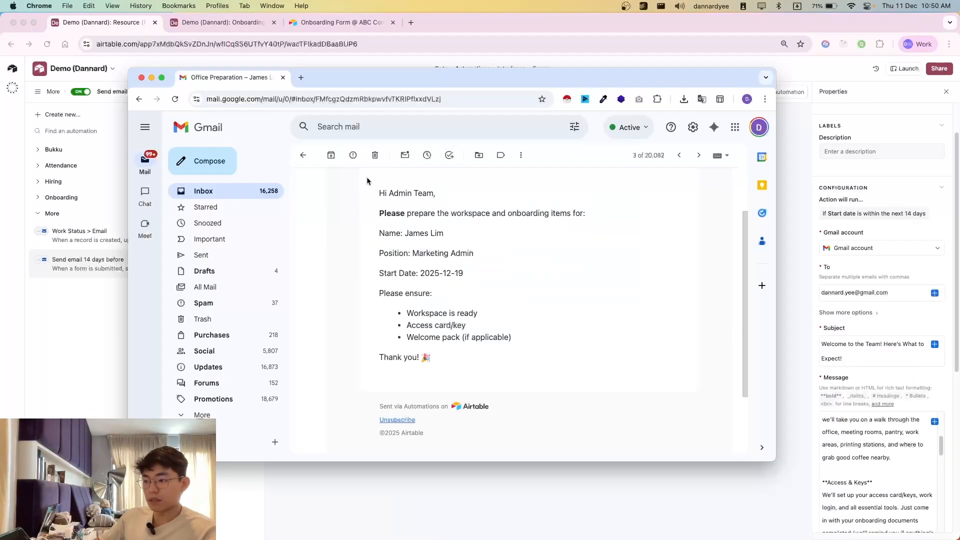
click(679, 155)
click(679, 155)
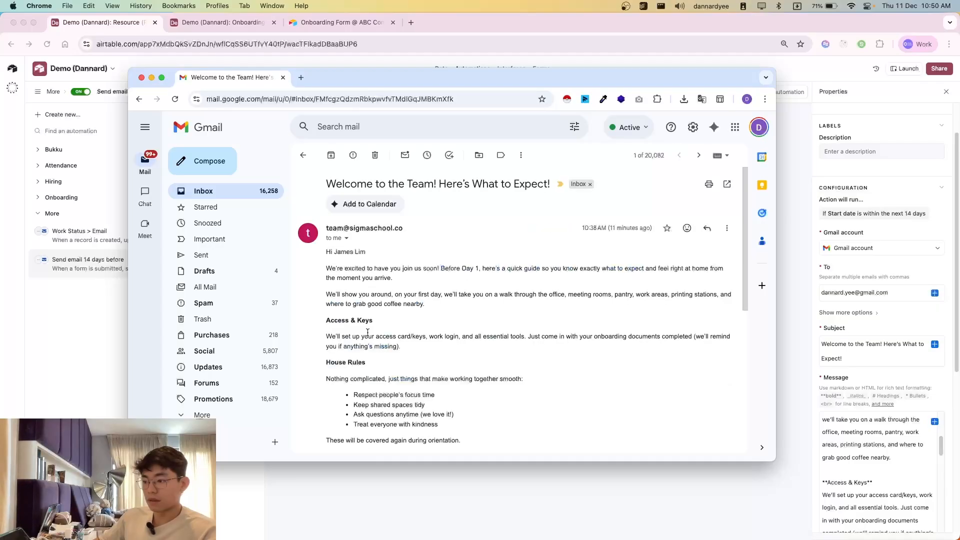
scroll(370, 332, down, 2)
scroll(370, 332, up, 1)
Step: Examine the welcome email's greeting and its paragraphs about Day 1 and the office walk-through
drag(328, 253, 373, 335)
click(371, 335)
drag(403, 228, 524, 294)
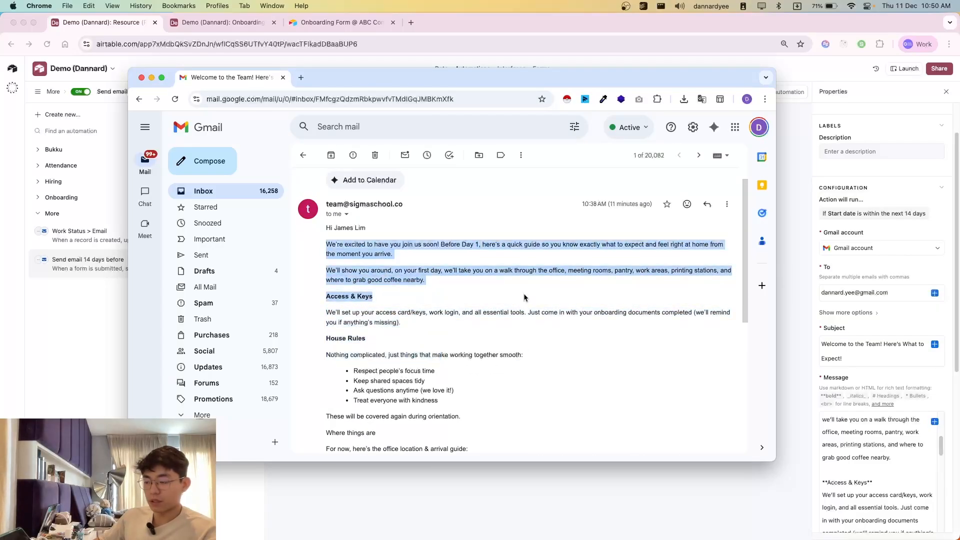
click(534, 337)
scroll(598, 270, down, 1)
scroll(557, 328, down, 5)
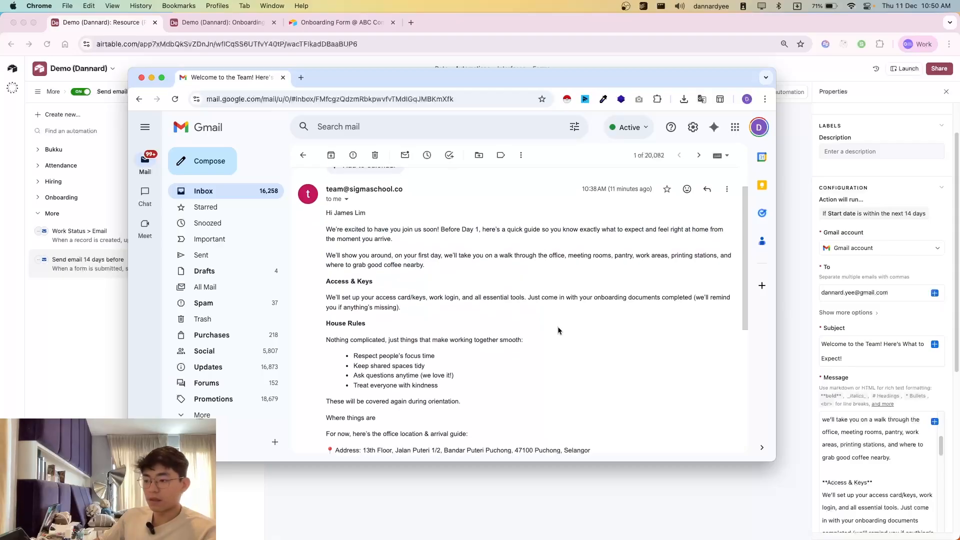
drag(465, 209, 592, 255)
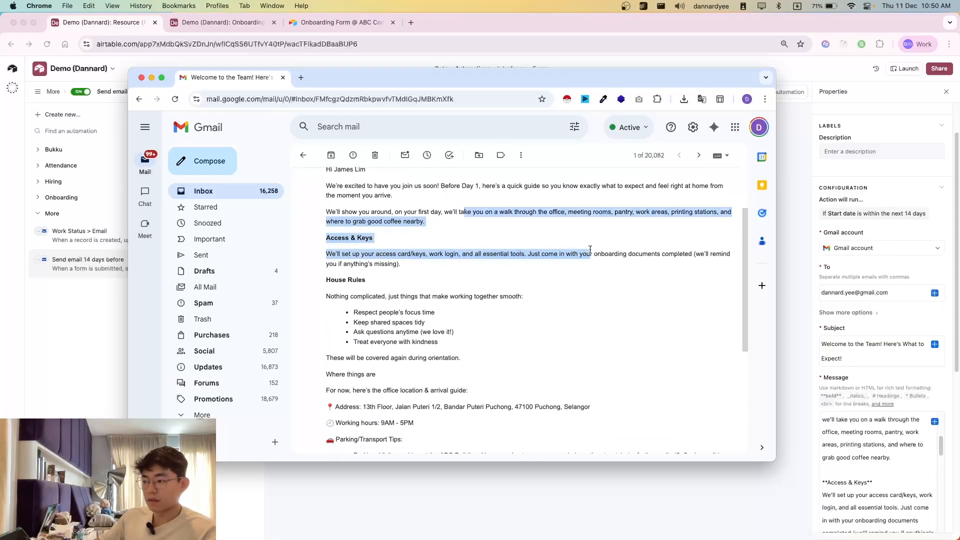
click(520, 295)
Step: Examine the Access & Keys and House Rules sections of the welcome email
scroll(468, 314, down, 1)
drag(327, 243, 425, 274)
click(533, 311)
scroll(500, 309, down, 5)
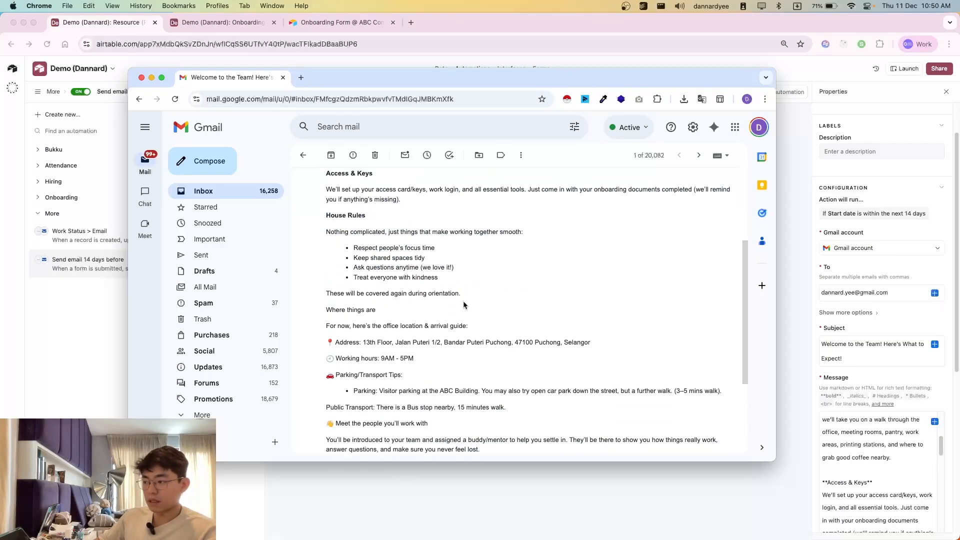
scroll(398, 260, down, 5)
drag(373, 175, 462, 251)
click(463, 251)
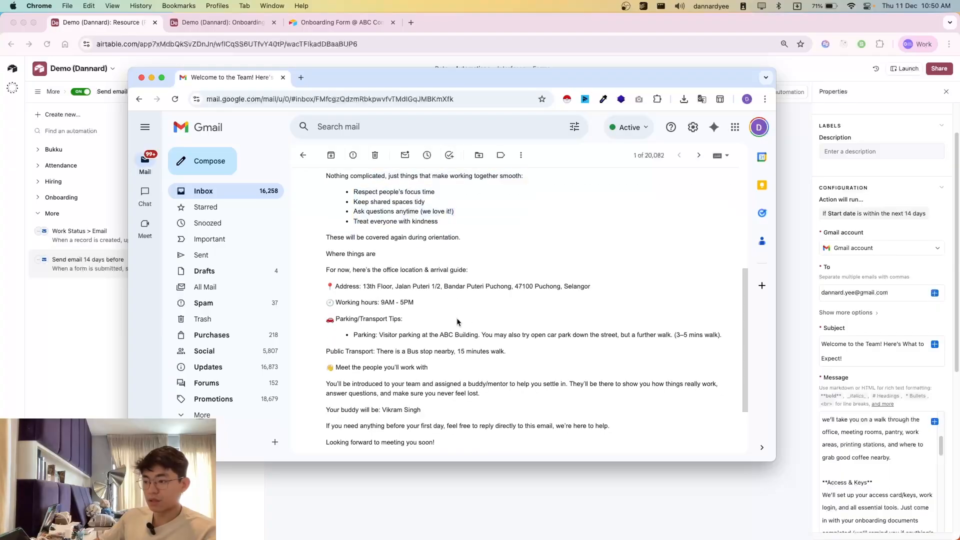
Step: Examine the office address, working hours and parking tips in the welcome email
scroll(477, 320, down, 2)
drag(370, 261, 412, 289)
drag(353, 310, 468, 311)
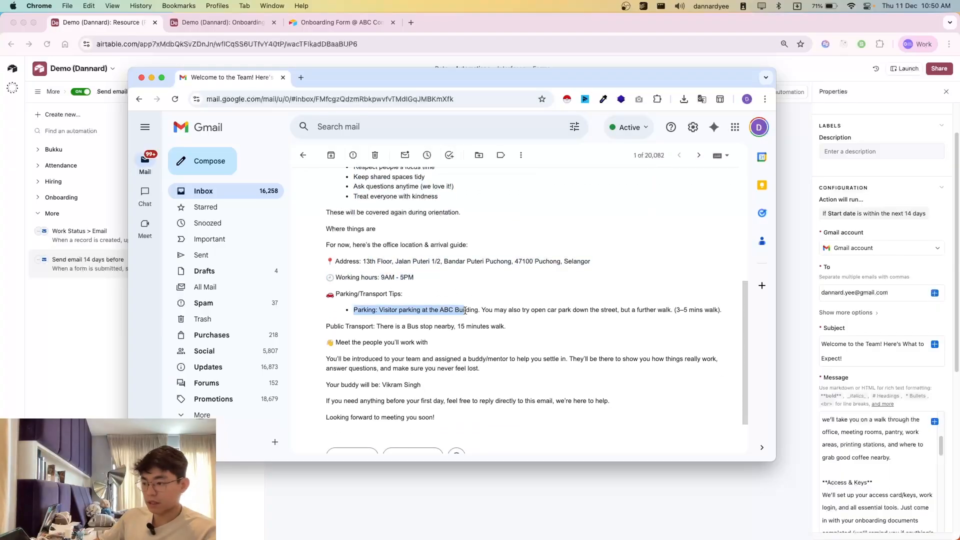
click(468, 311)
Step: Return to the automation and compare the Gmail action's message from its greeting to the bold House Rules heading
click(865, 455)
scroll(880, 475, down, 6)
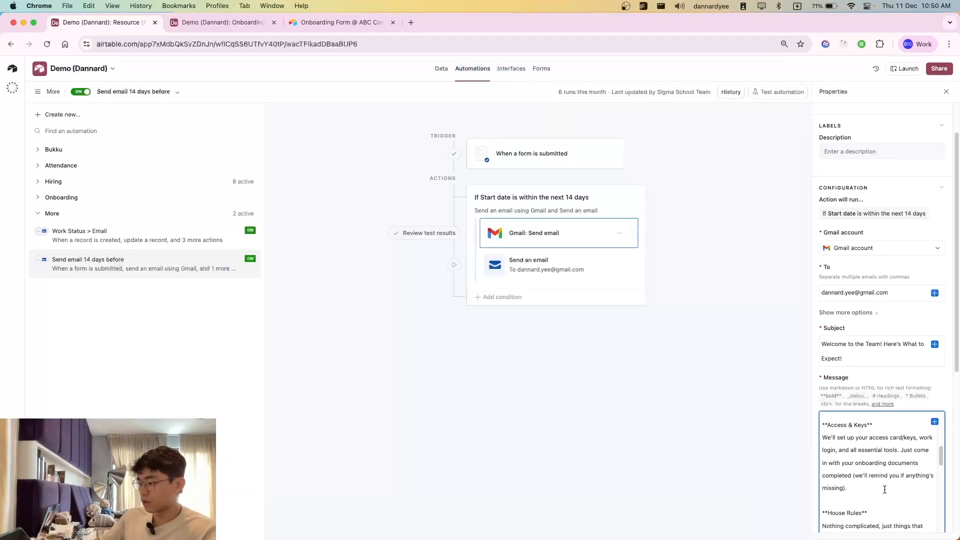
scroll(883, 486, up, 8)
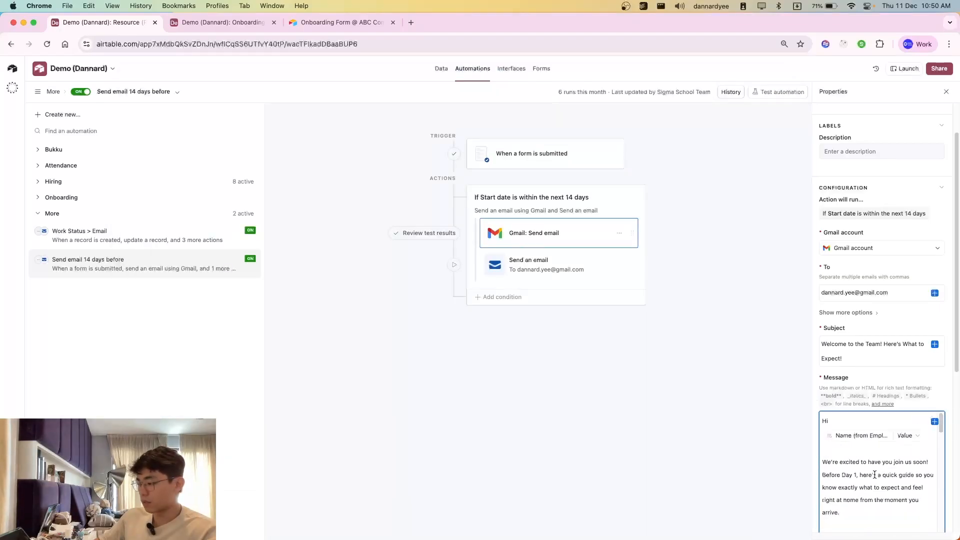
scroll(883, 468, down, 10)
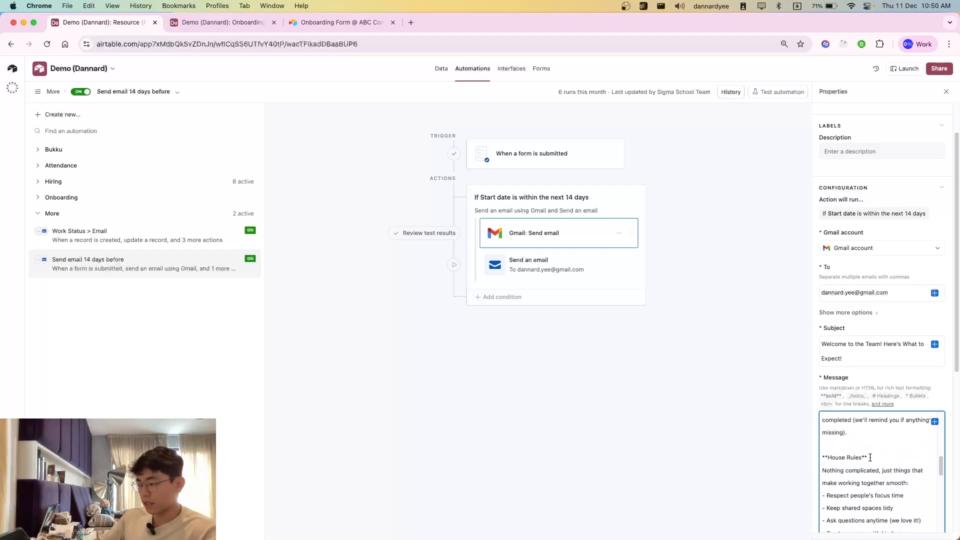
mouse_move(870, 458)
mouse_down()
mouse_move(822, 458)
mouse_move(875, 458)
mouse_move(846, 458)
mouse_move(865, 460)
mouse_up()
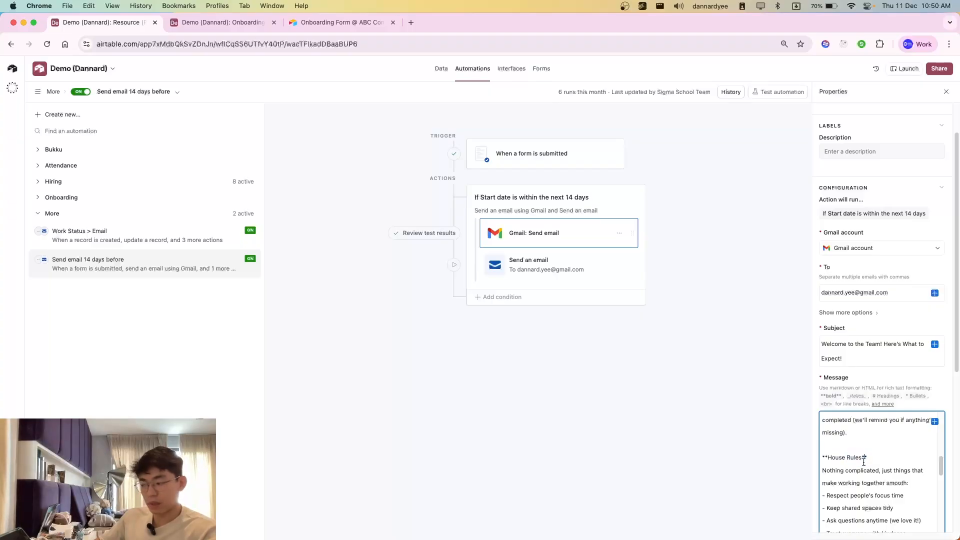
Step: Examine the office address, working hours and parking tokens in the message's arrival guide
scroll(864, 462, down, 5)
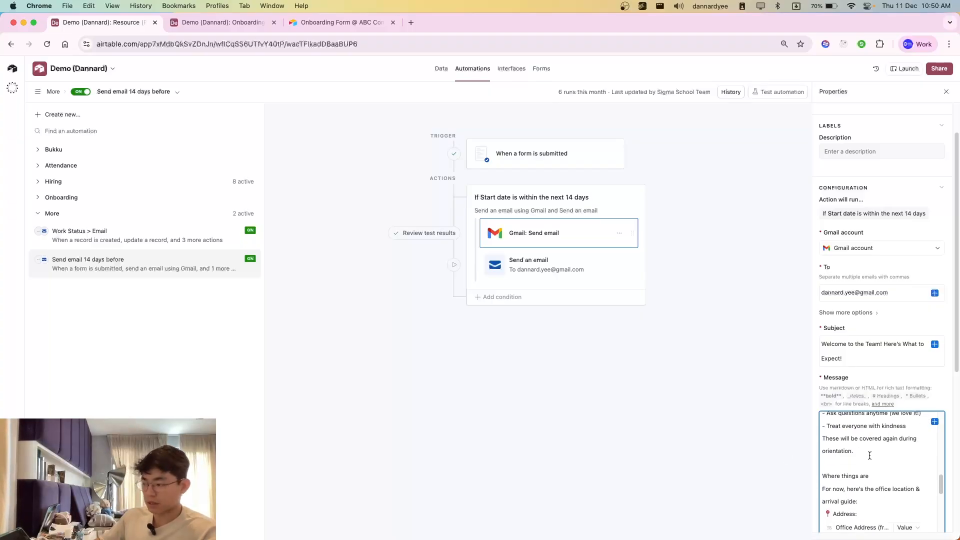
scroll(865, 455, down, 6)
scroll(845, 454, up, 2)
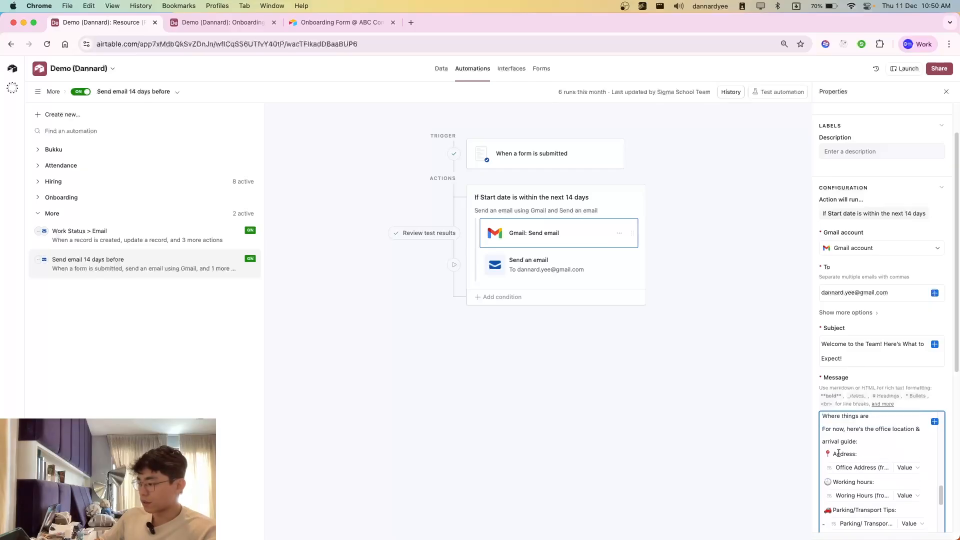
click(870, 470)
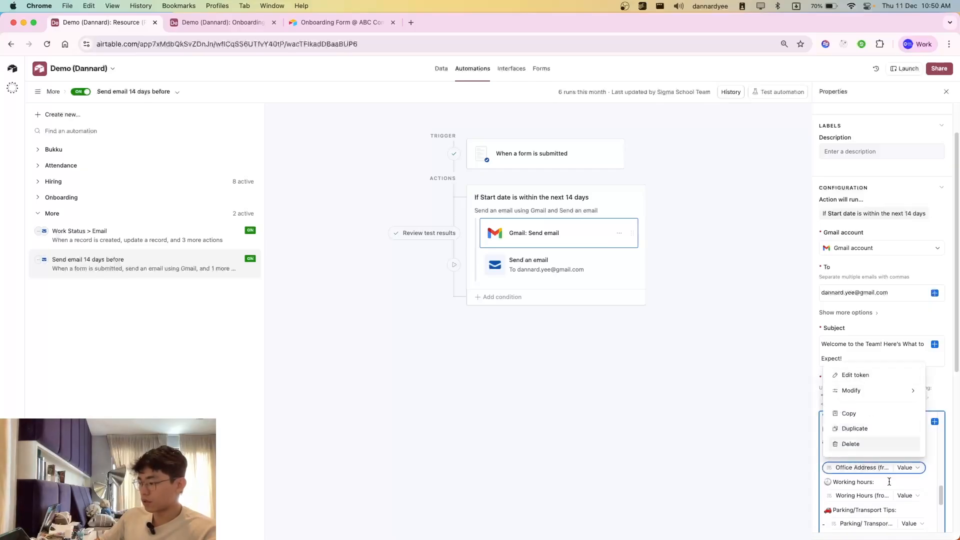
click(873, 495)
click(858, 510)
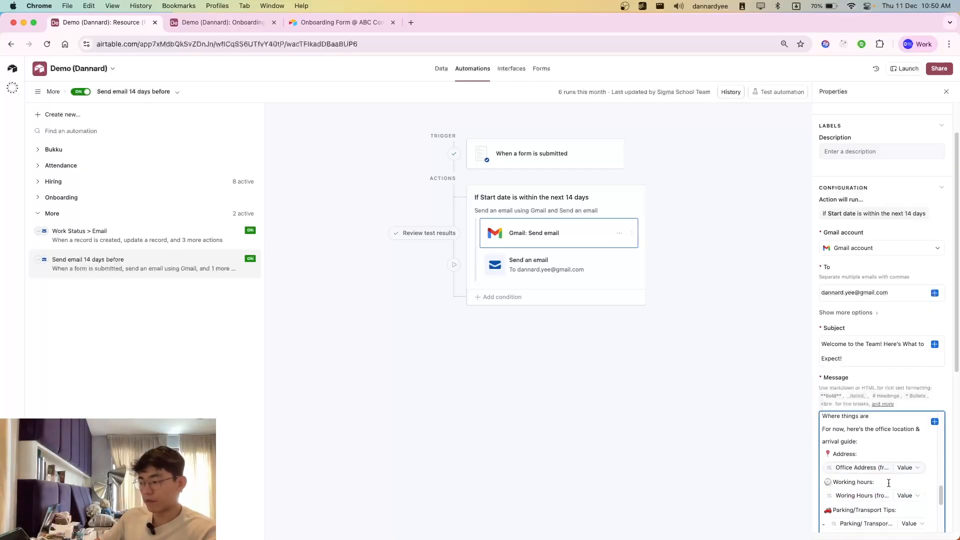
Step: Compare the office records in the Resource (Pre-onboarding) table with the onboarding form's "Which Office Branch?" choices
click(235, 22)
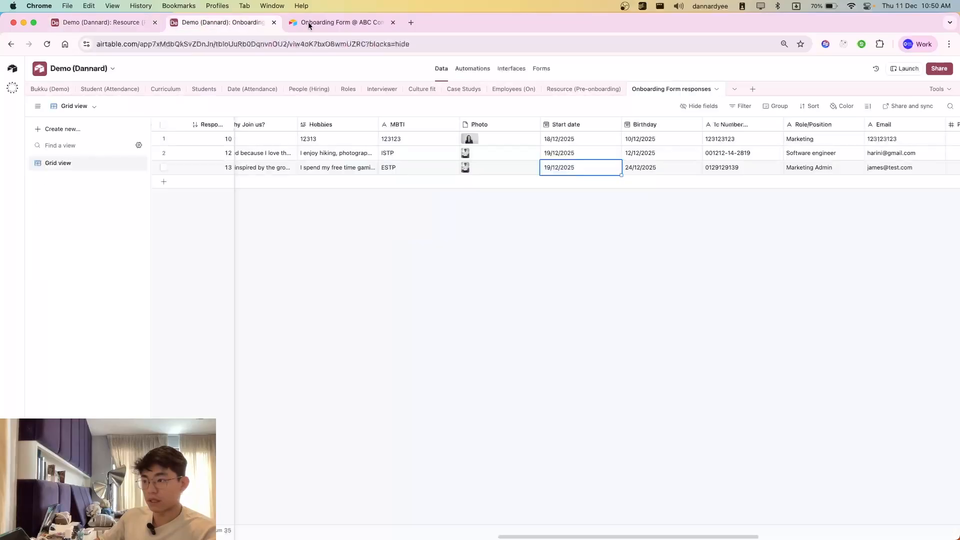
click(583, 90)
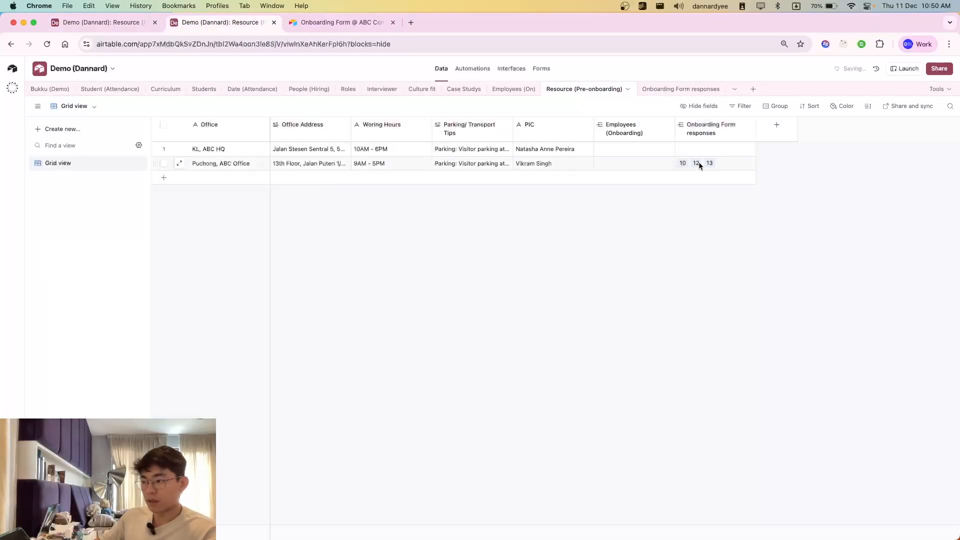
click(340, 22)
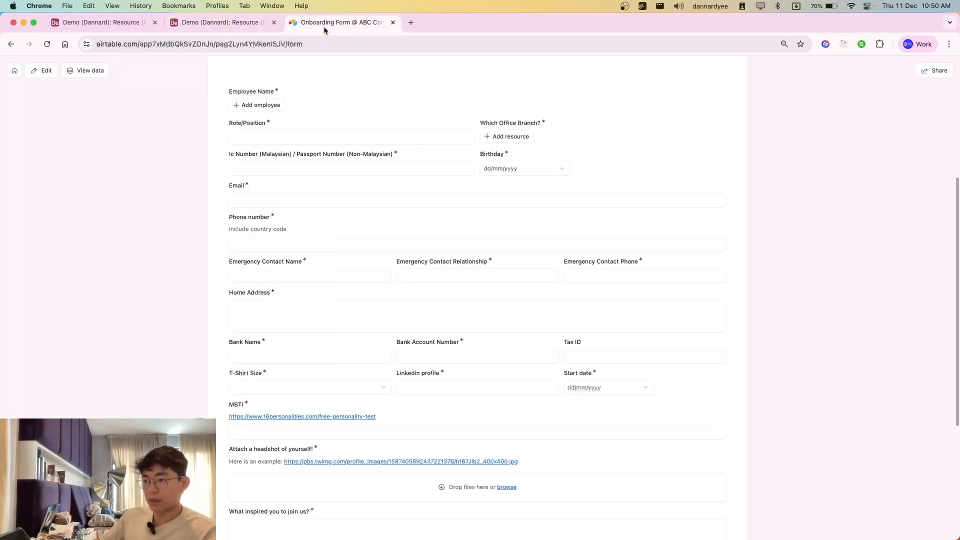
click(516, 373)
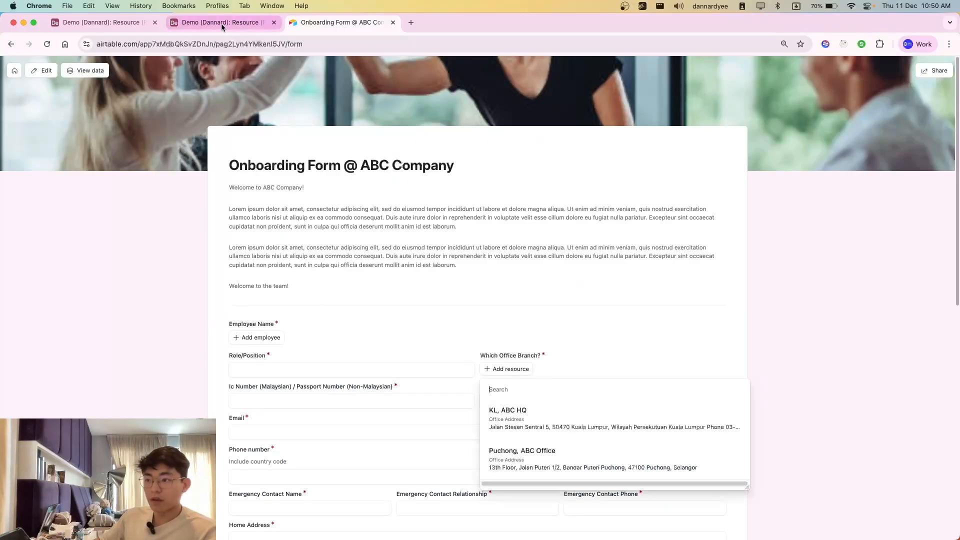
click(259, 24)
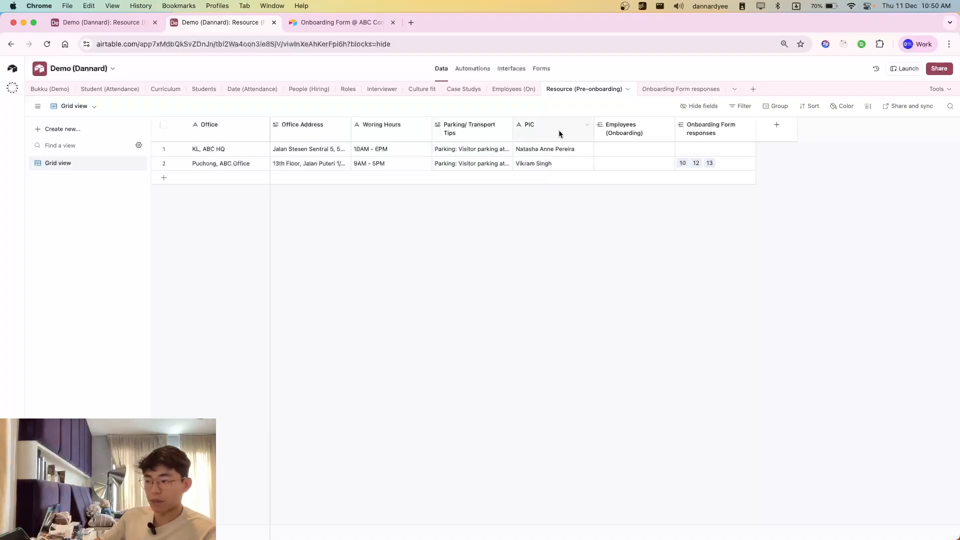
Step: Return to the automation's Gmail message and start an addition after the Address label in the arrival guide
click(87, 22)
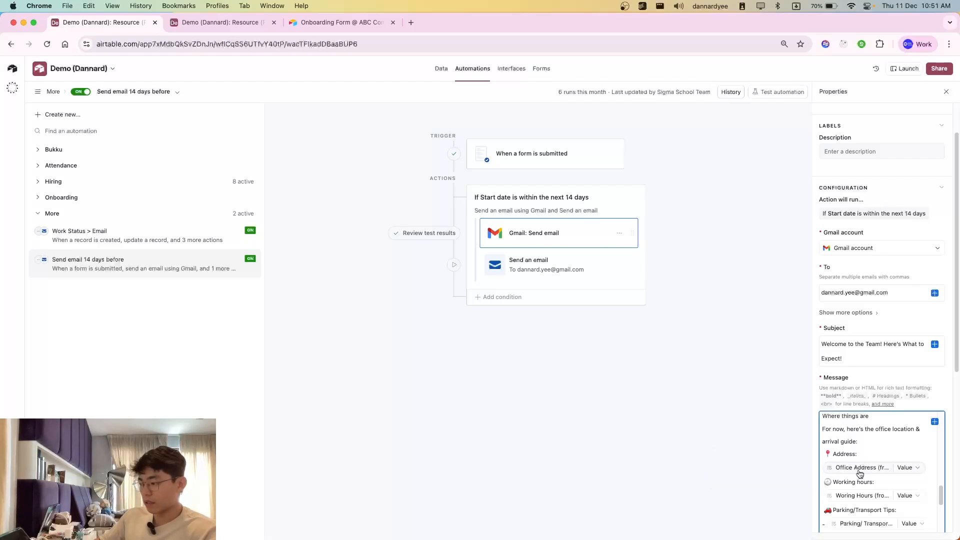
click(880, 453)
click(936, 424)
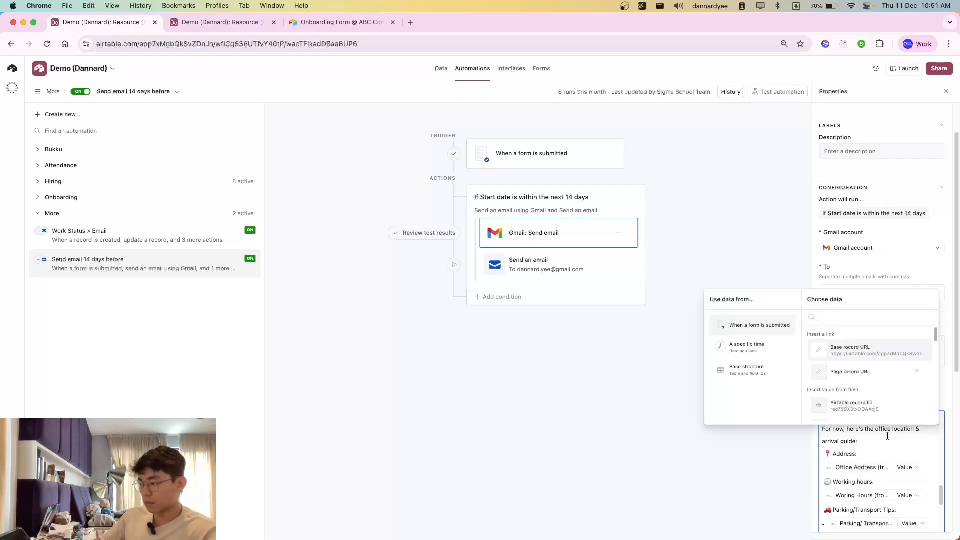
click(881, 451)
scroll(881, 451, up, 2)
scroll(900, 455, up, 5)
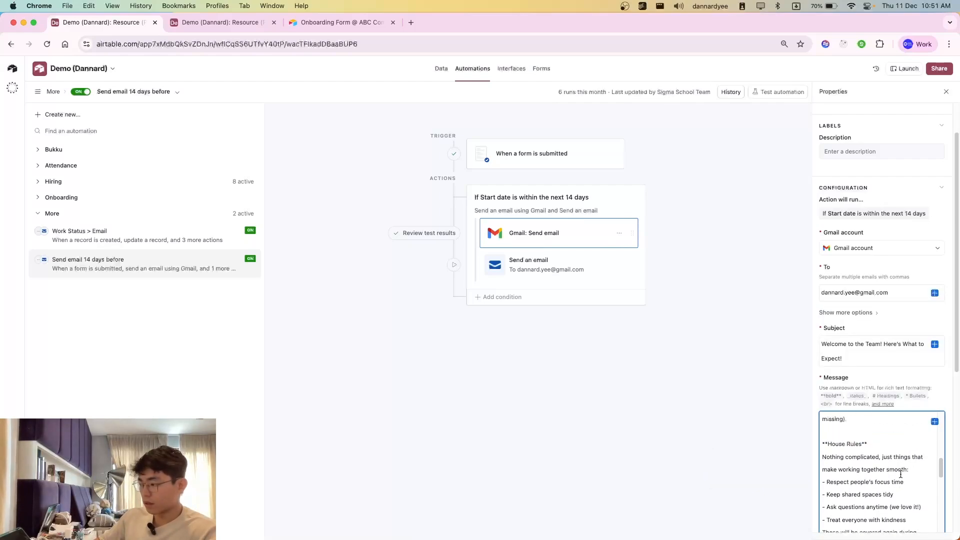
scroll(896, 482, down, 3)
scroll(896, 481, down, 5)
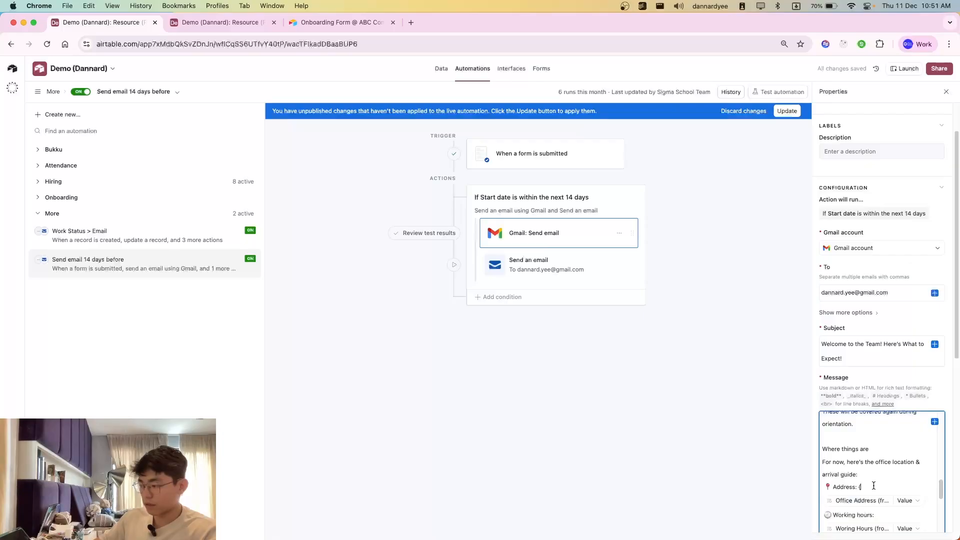
Step: Look through the form submission's fields available for insertion at the message's Address line
click(935, 422)
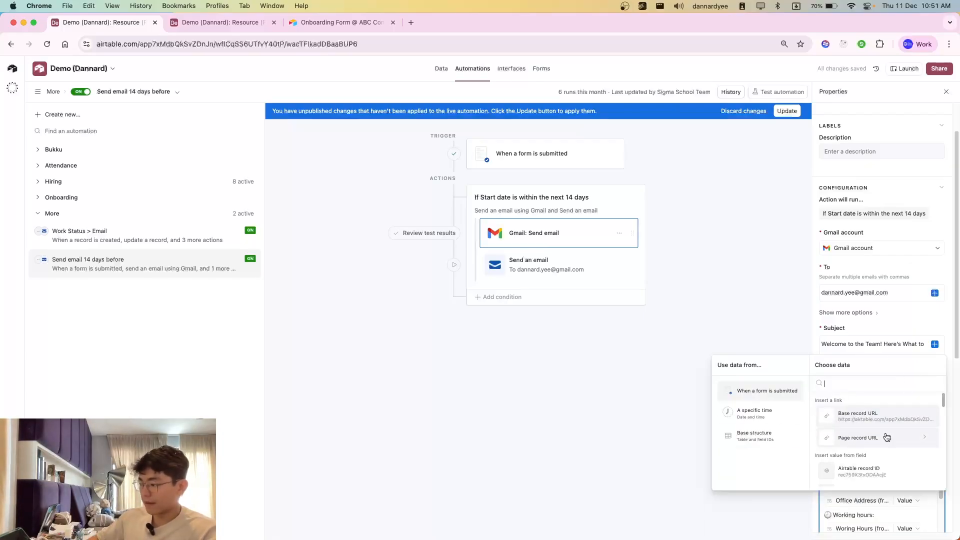
scroll(890, 450, down, 2)
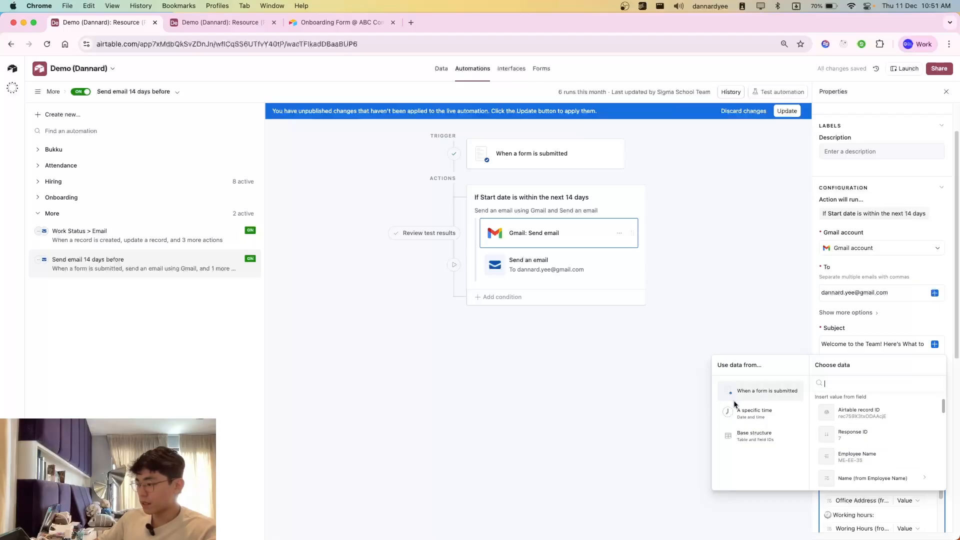
scroll(873, 423, up, 2)
scroll(860, 445, down, 5)
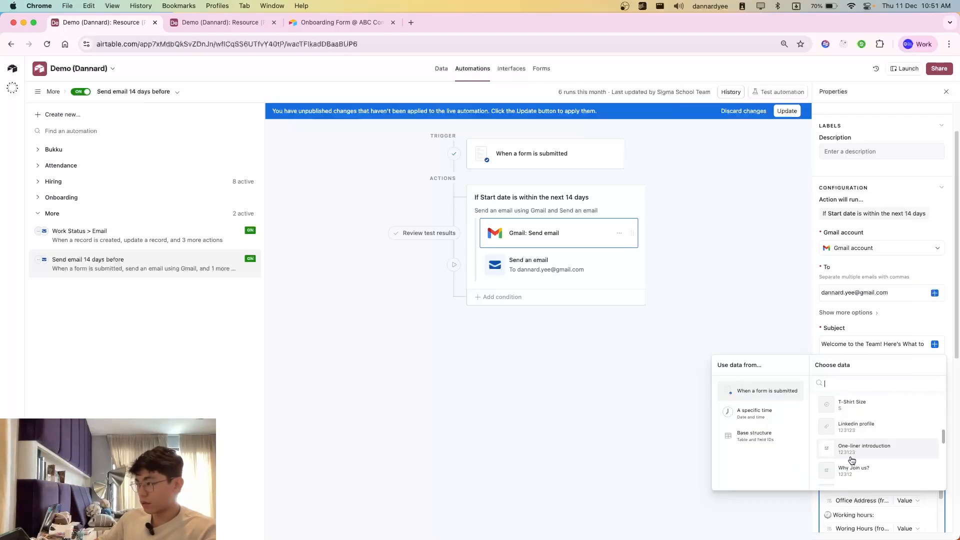
Step: Examine the Resource (Pre-onboarding) fields in the base structure and the matching Resource lookup fields from the form submission
click(749, 439)
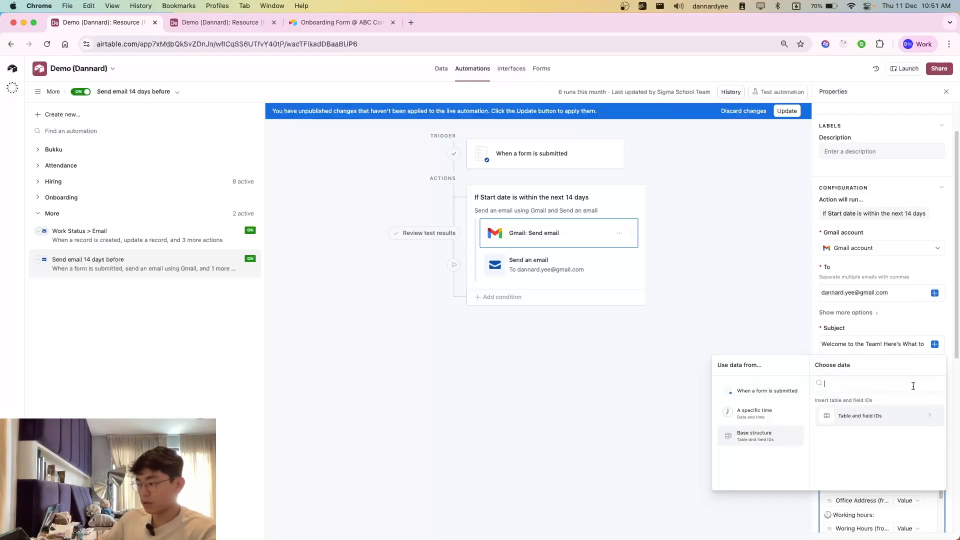
click(861, 425)
scroll(860, 455, down, 5)
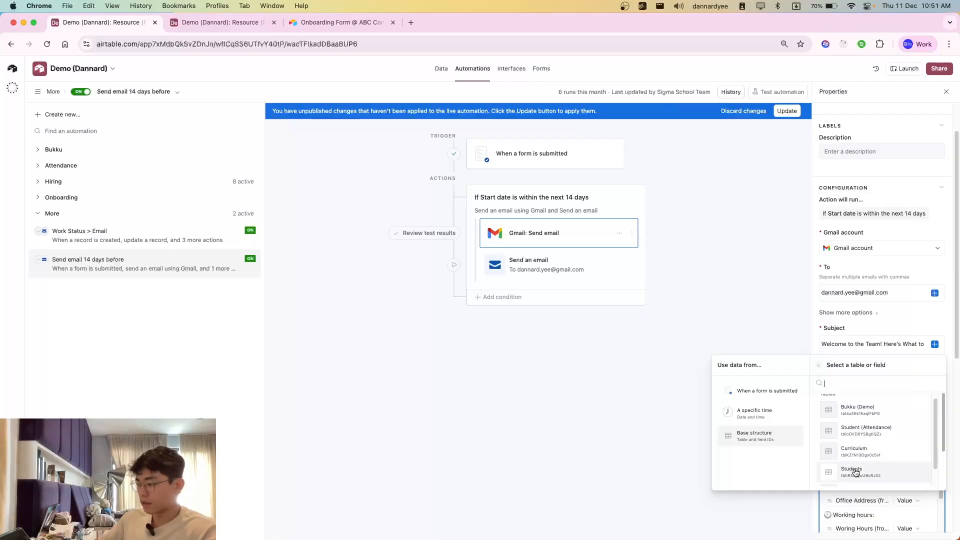
scroll(858, 474, down, 5)
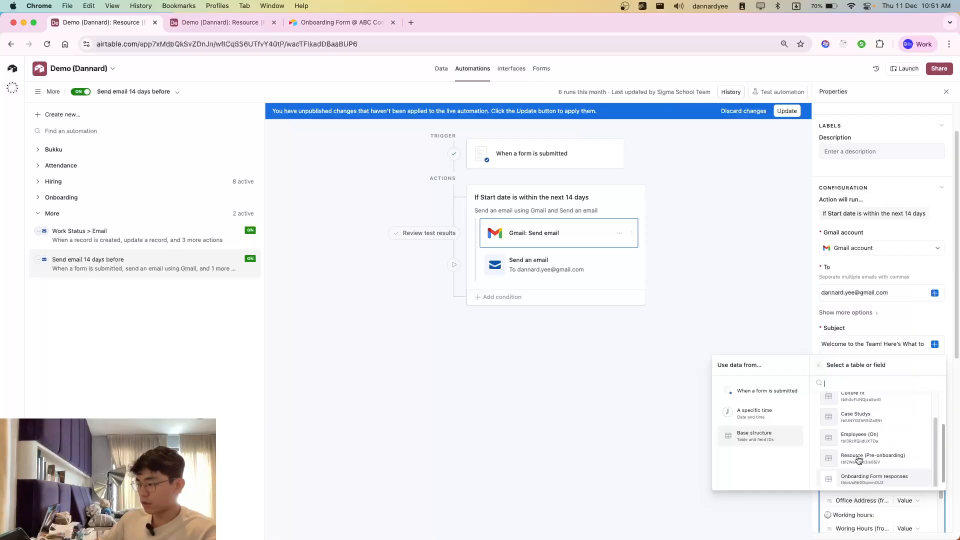
click(871, 461)
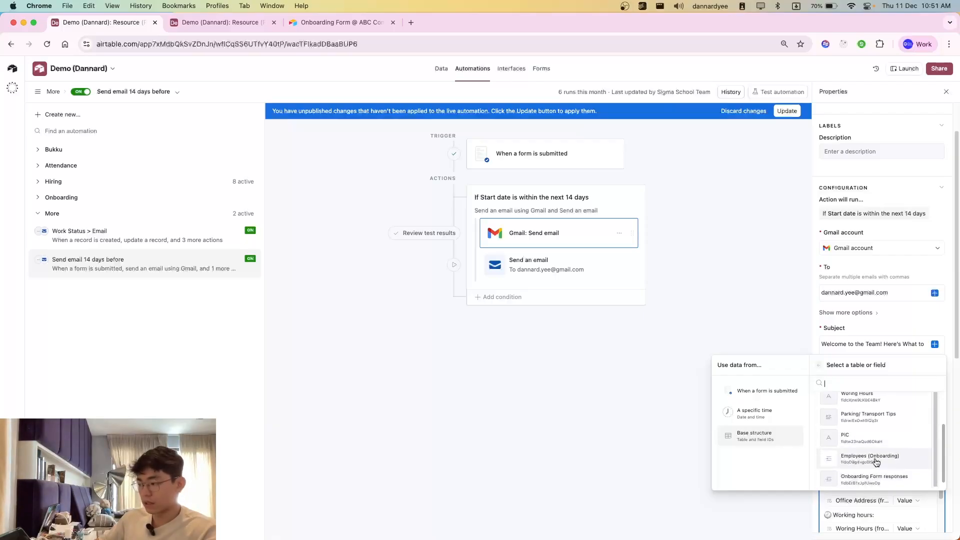
scroll(881, 455, up, 1)
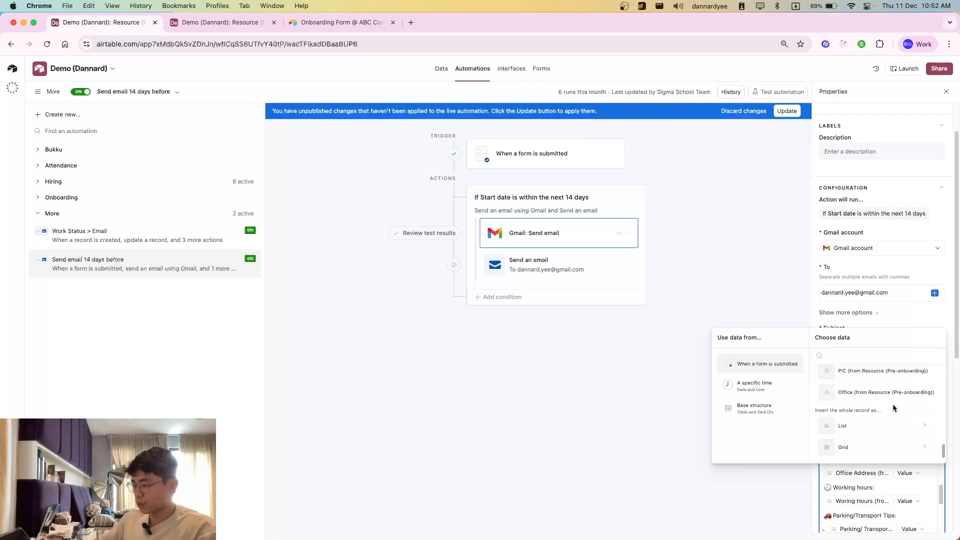
scroll(850, 399, up, 1)
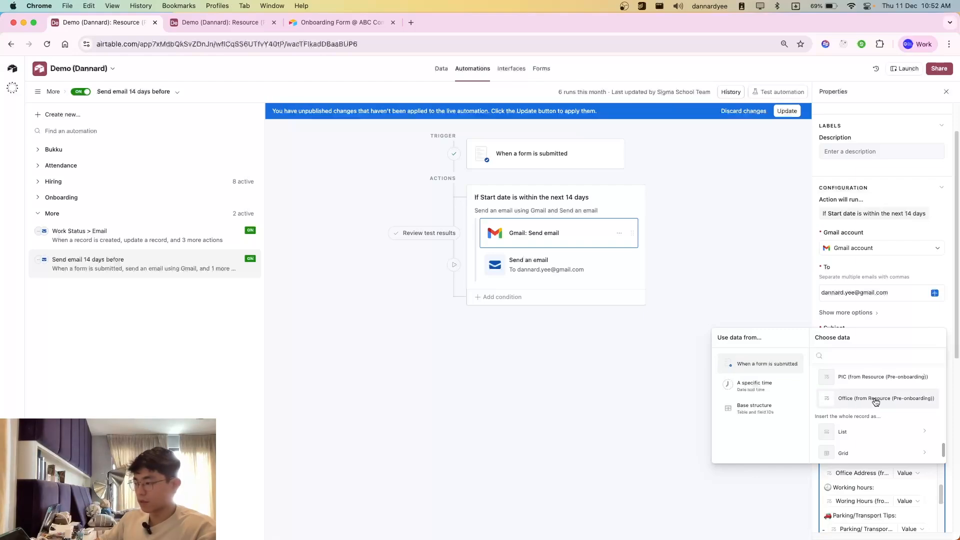
Step: Trace the form's office branch choice through the Resource (Pre-onboarding) table to the lookup fields in Onboarding Form responses
click(340, 22)
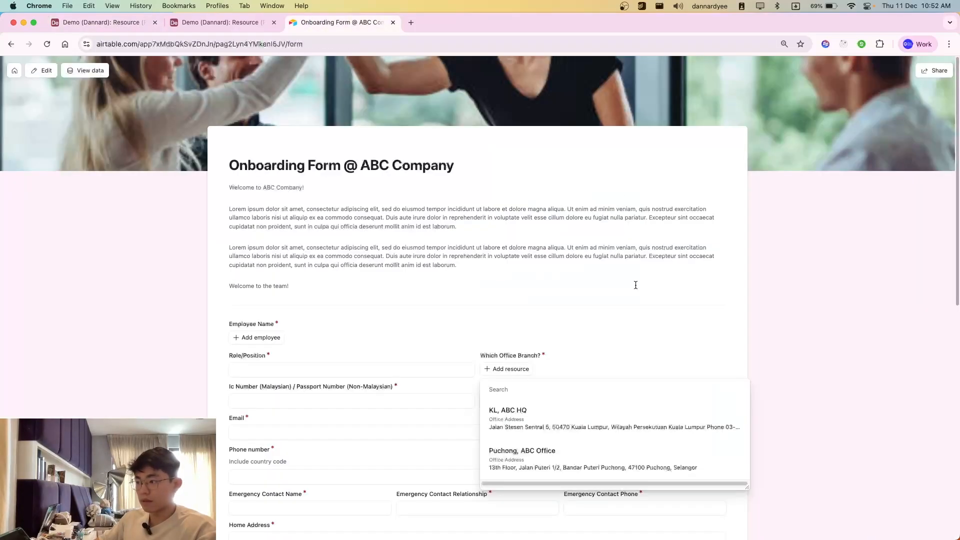
click(215, 23)
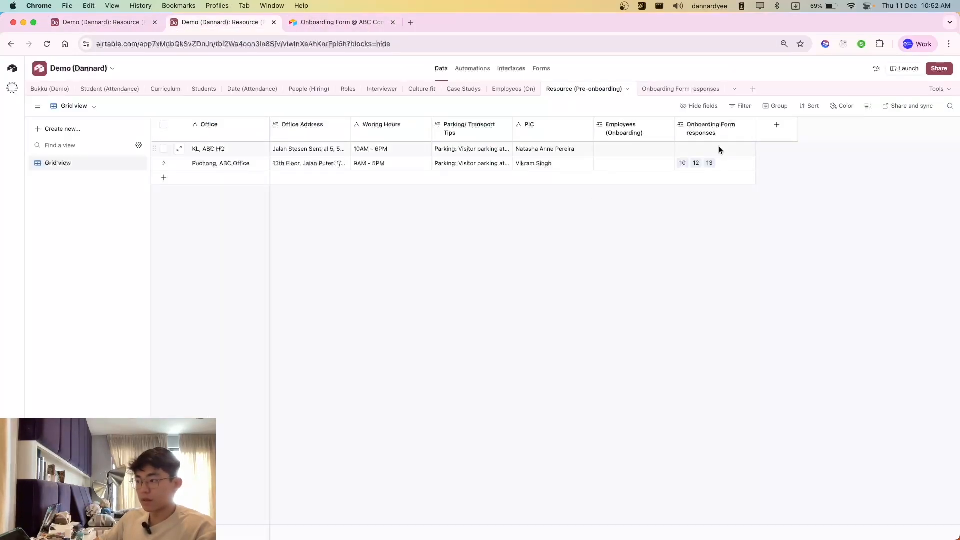
click(670, 92)
scroll(756, 216, right, 10)
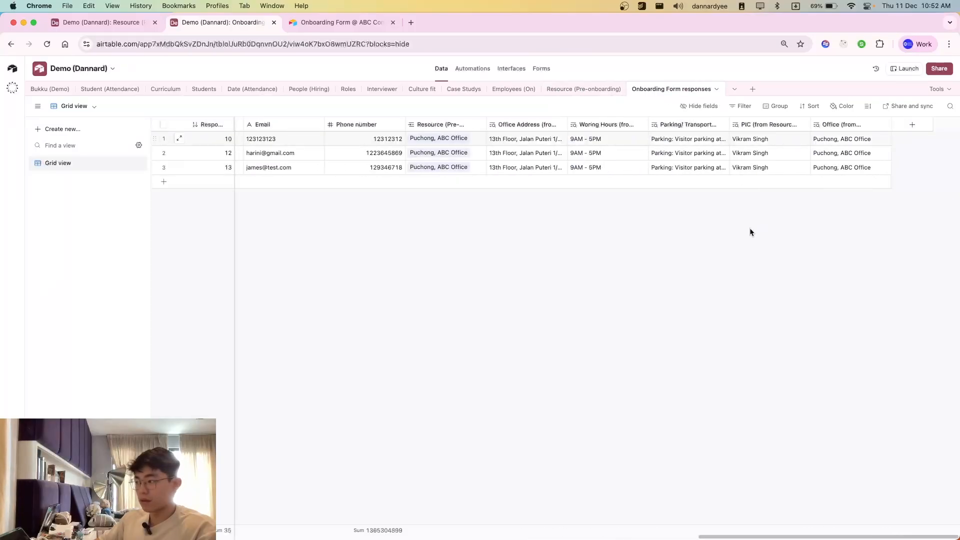
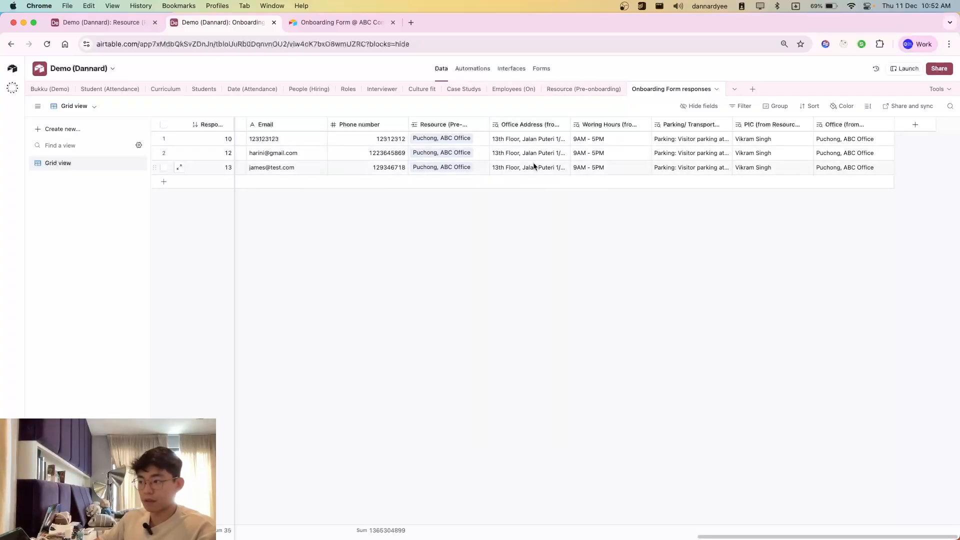
Step: Check the office details in the Resource and Onboarding Form responses tables, and insert the Office Address lookup value after the Gmail message's Address label
click(574, 90)
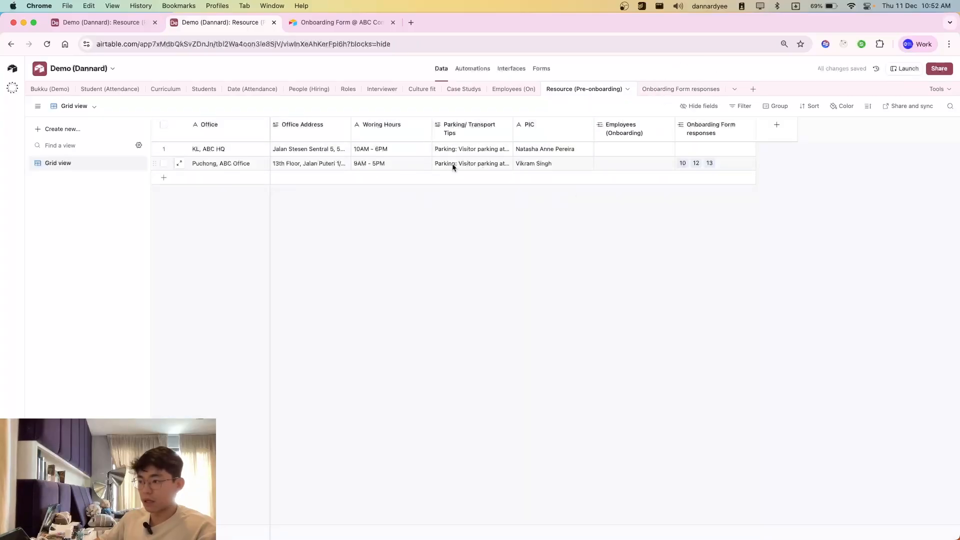
click(679, 88)
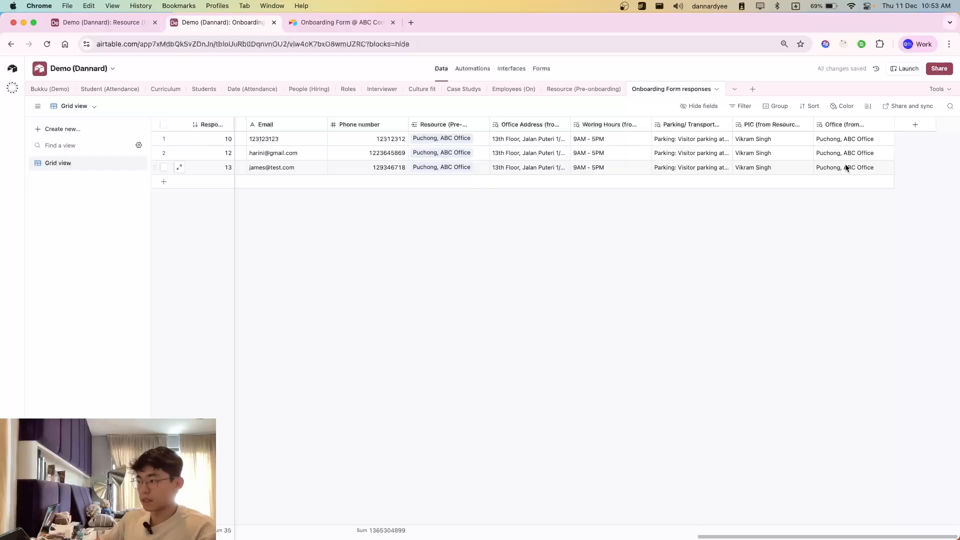
click(97, 25)
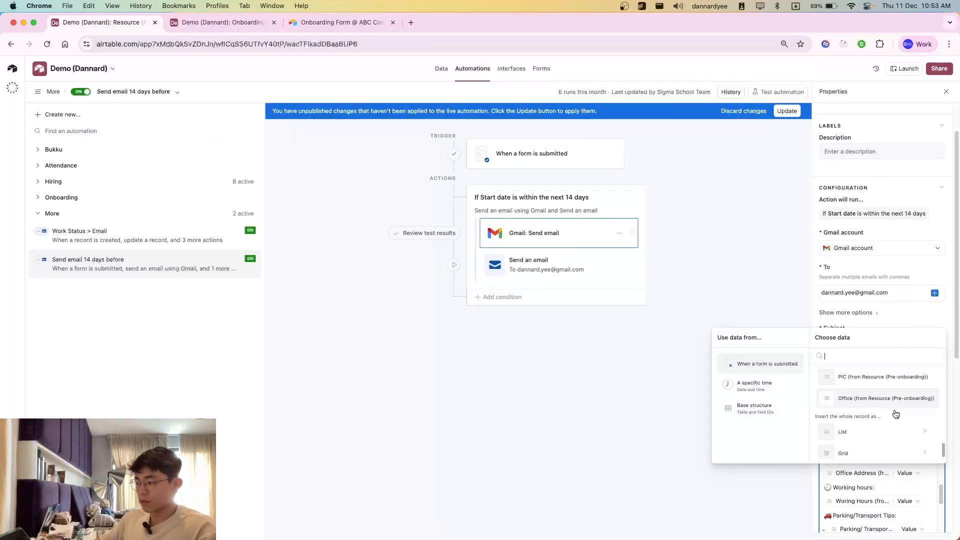
click(855, 400)
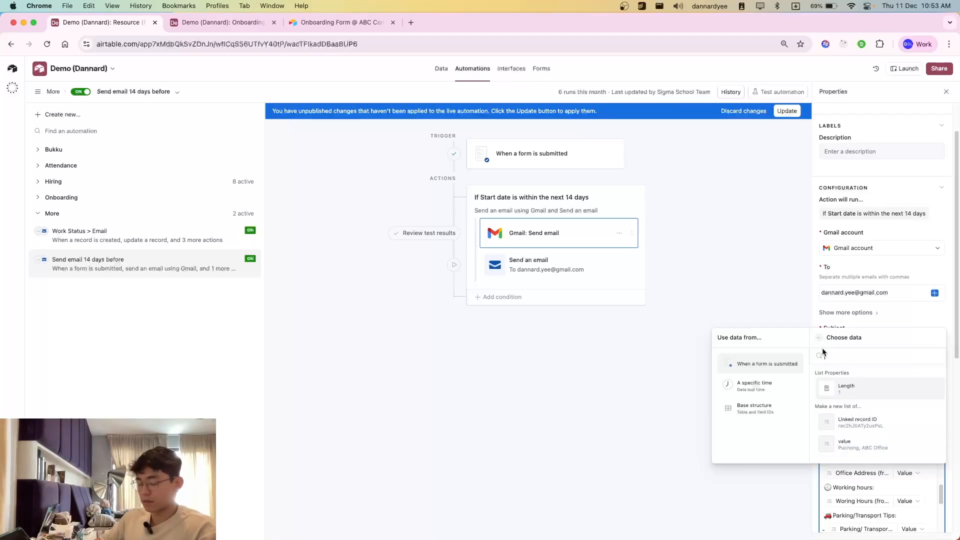
click(866, 444)
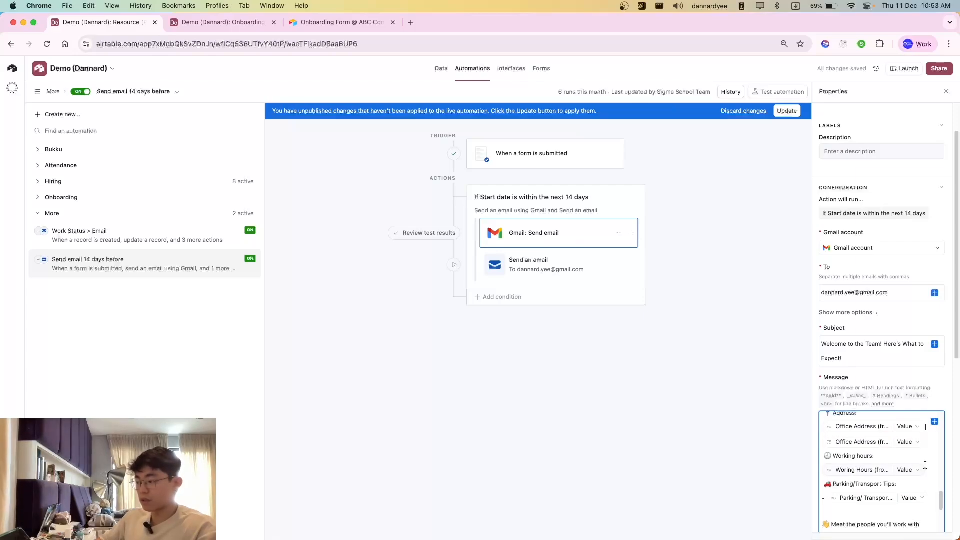
Step: Trace the message's buddy value from the PIC lookup in Onboarding Form responses to the Resource (Pre-onboarding) table and its linked response 10
scroll(921, 449, down, 10)
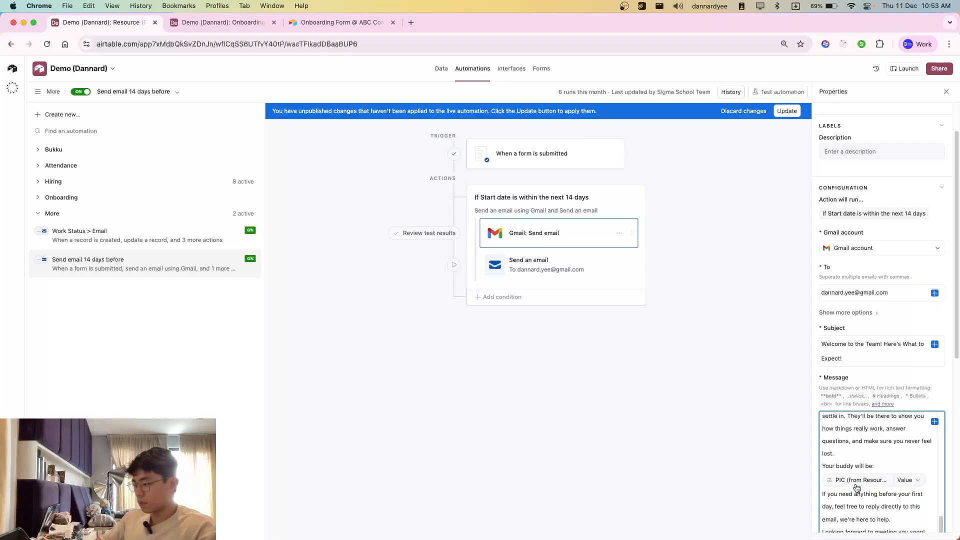
click(220, 22)
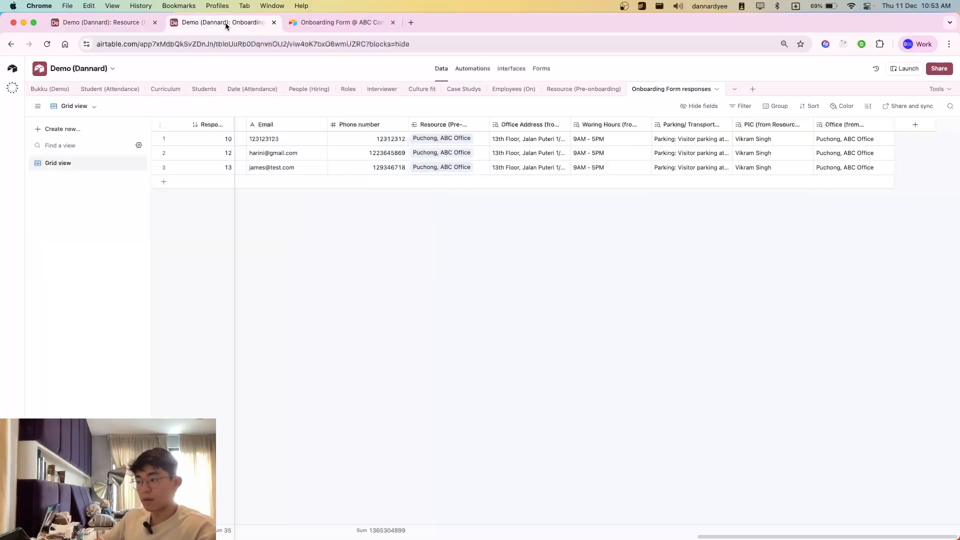
click(765, 171)
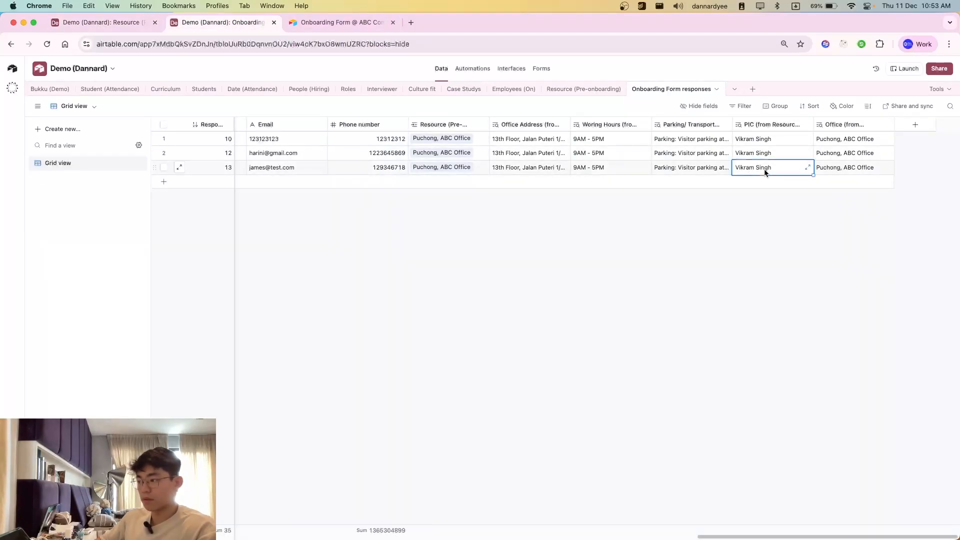
click(584, 89)
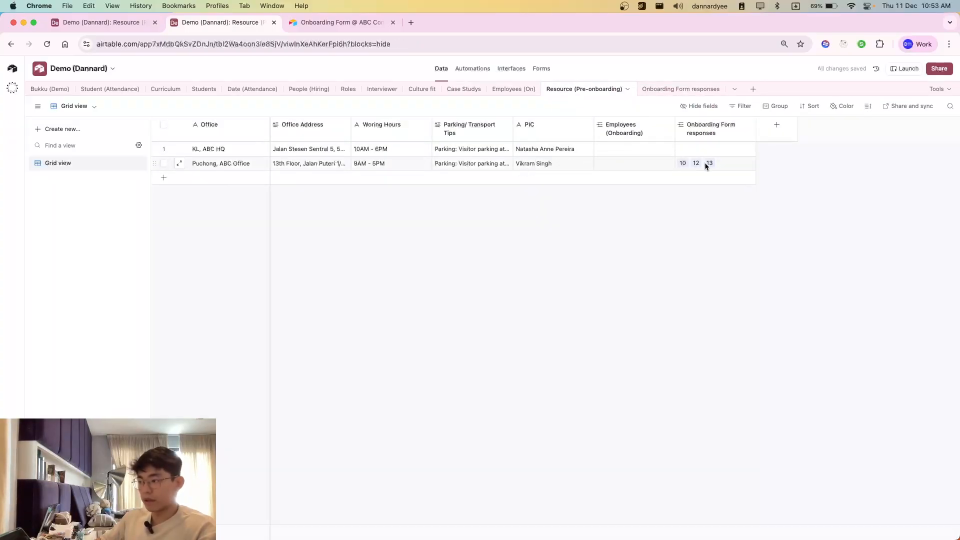
click(670, 171)
click(683, 169)
click(683, 165)
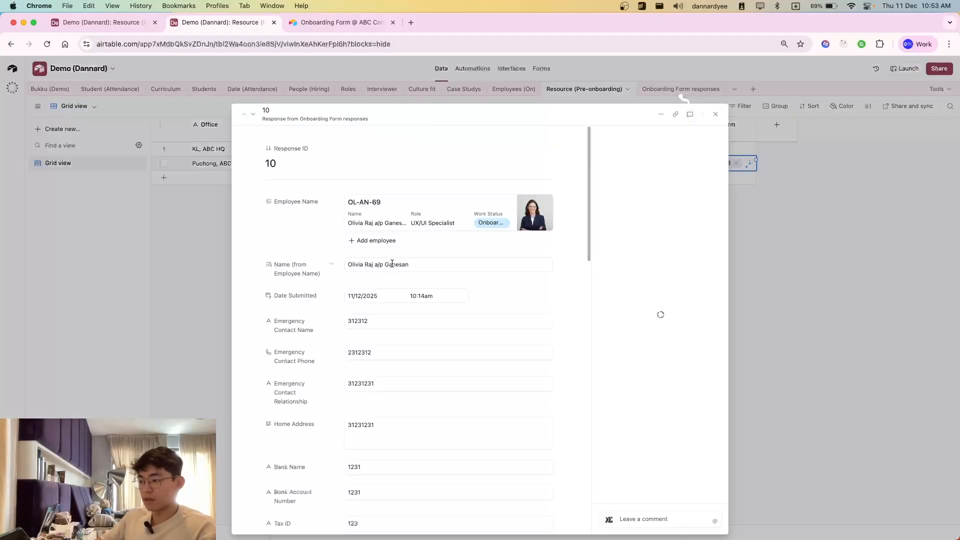
key(Escape)
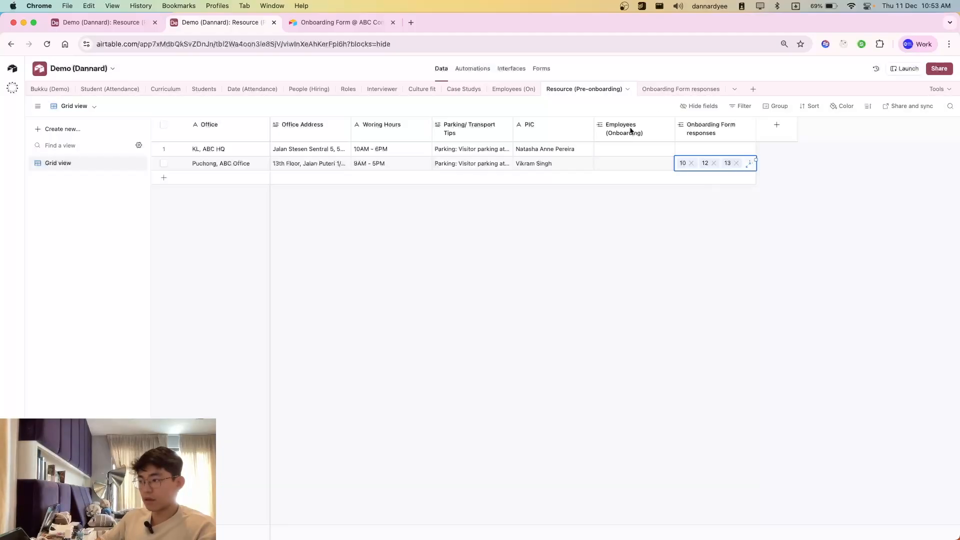
Step: Return to the automation and remove the duplicate Office Address value from the Gmail message's Address line
click(70, 22)
scroll(900, 470, up, 5)
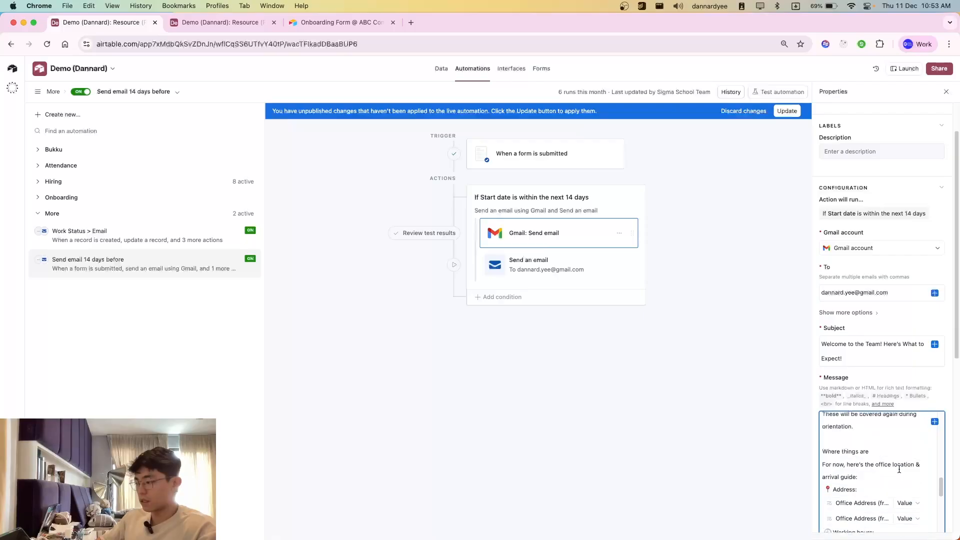
key(BackSpace)
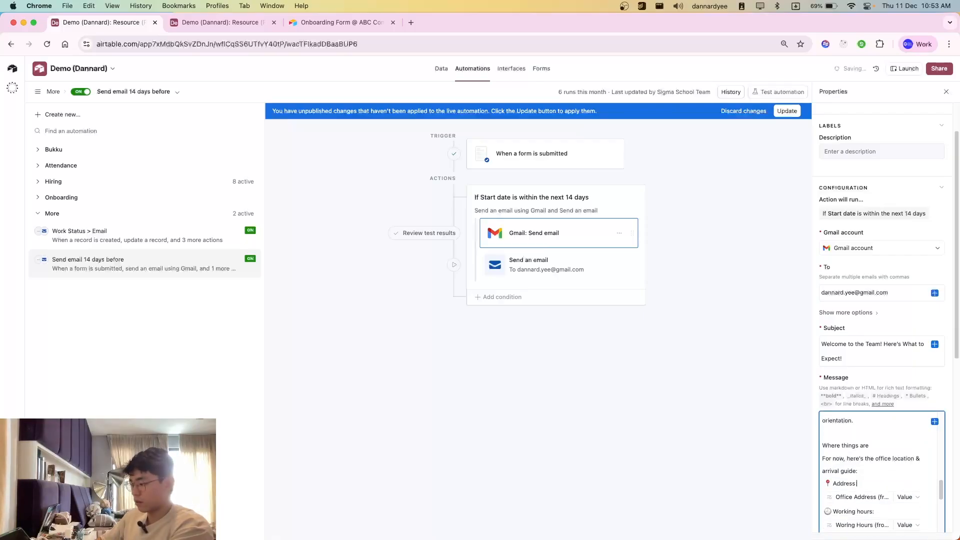
scroll(895, 467, down, 3)
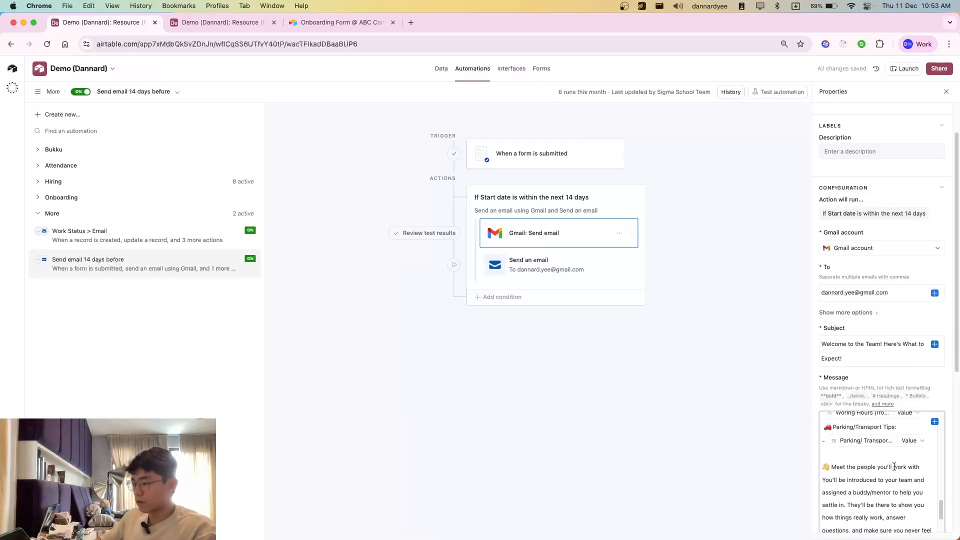
Step: Review the Gmail step's test result, reading the welcome email's greeting, house rules, office address, working hours, parking tips and buddy, and close it
click(426, 233)
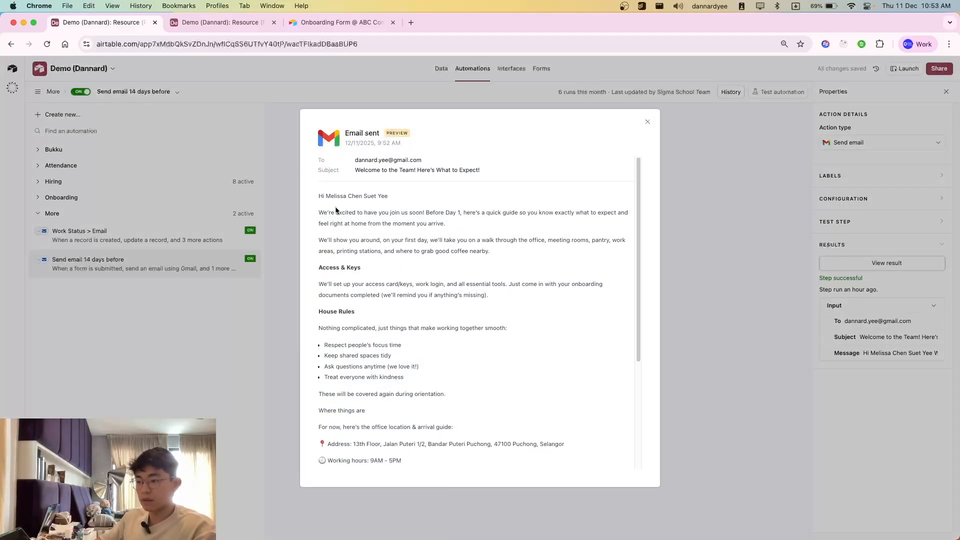
drag(388, 335, 340, 215)
click(369, 288)
scroll(415, 365, down, 3)
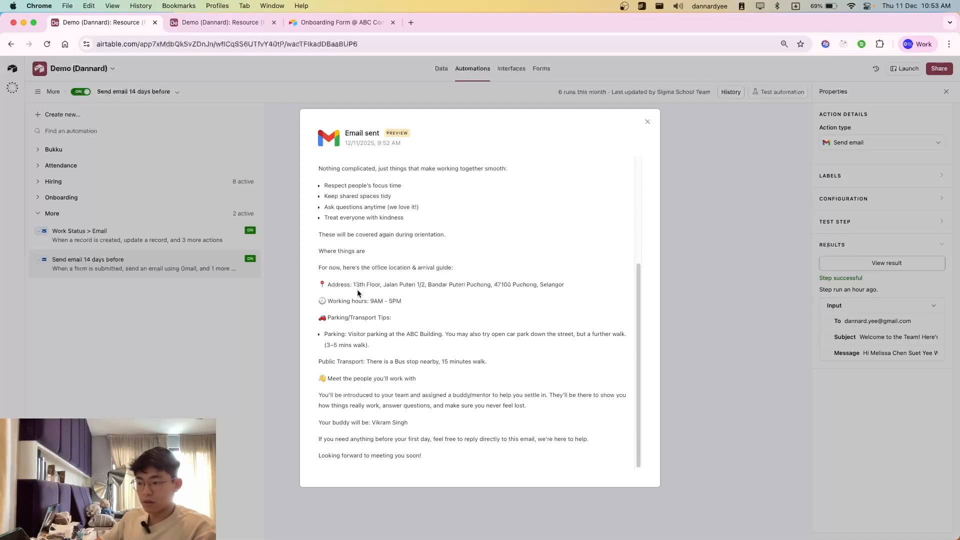
mouse_move(325, 335)
mouse_down()
mouse_move(381, 348)
mouse_move(330, 331)
mouse_up()
click(336, 332)
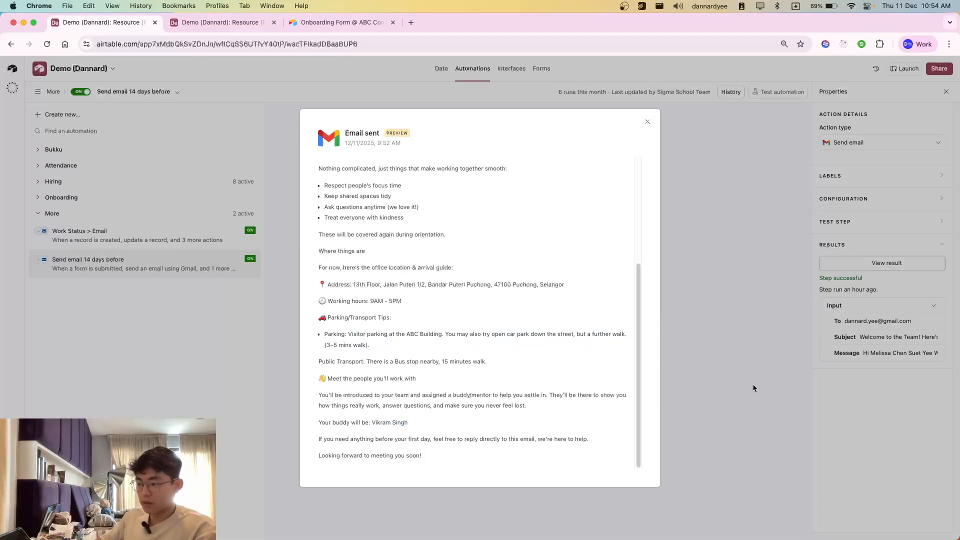
click(736, 388)
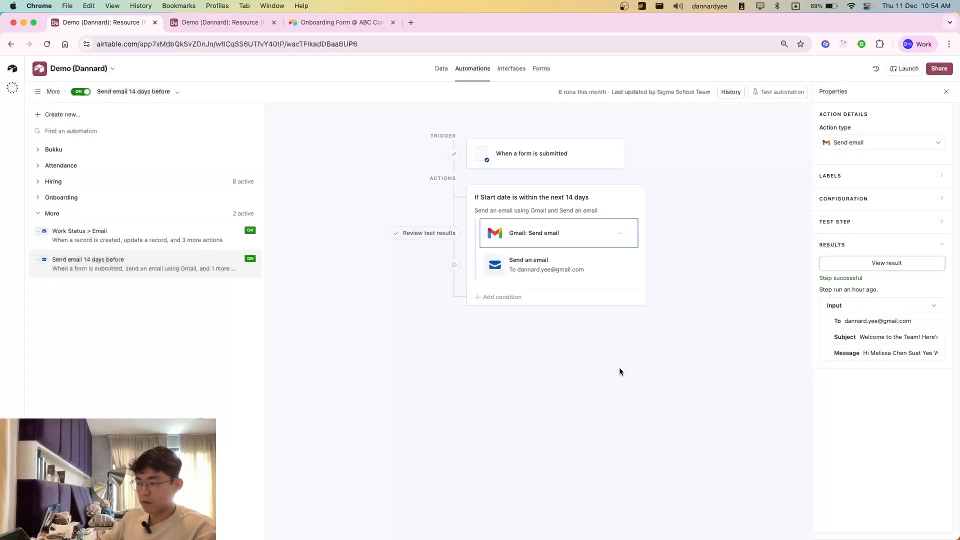
Step: Open the "Send an email" action and examine its recipient, glancing at the onboarding form and the Resource (Pre-onboarding) table
click(515, 266)
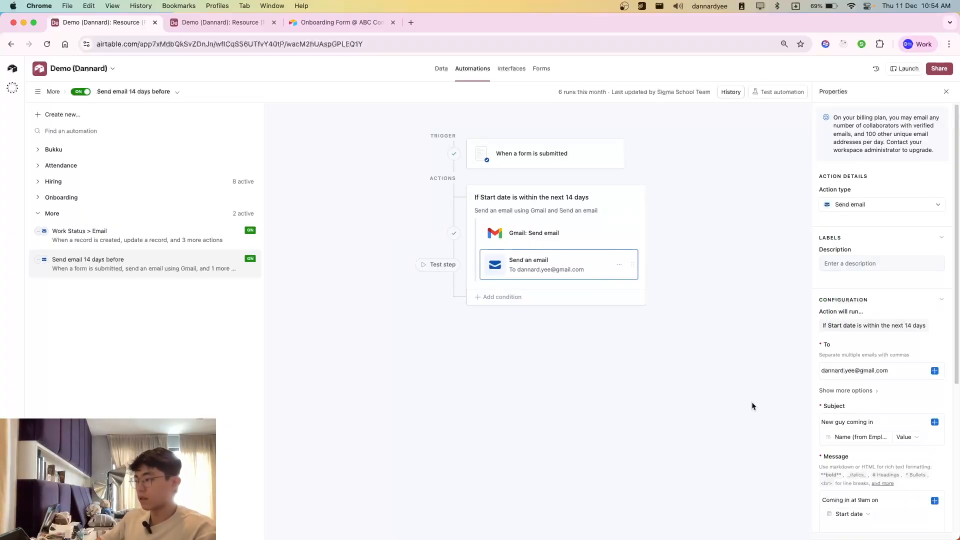
scroll(938, 360, down, 2)
click(867, 320)
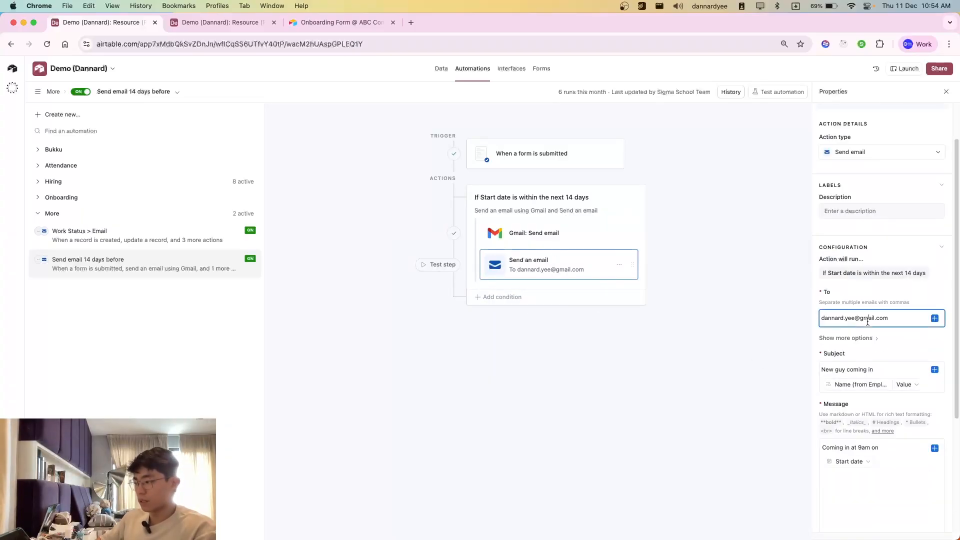
click(325, 23)
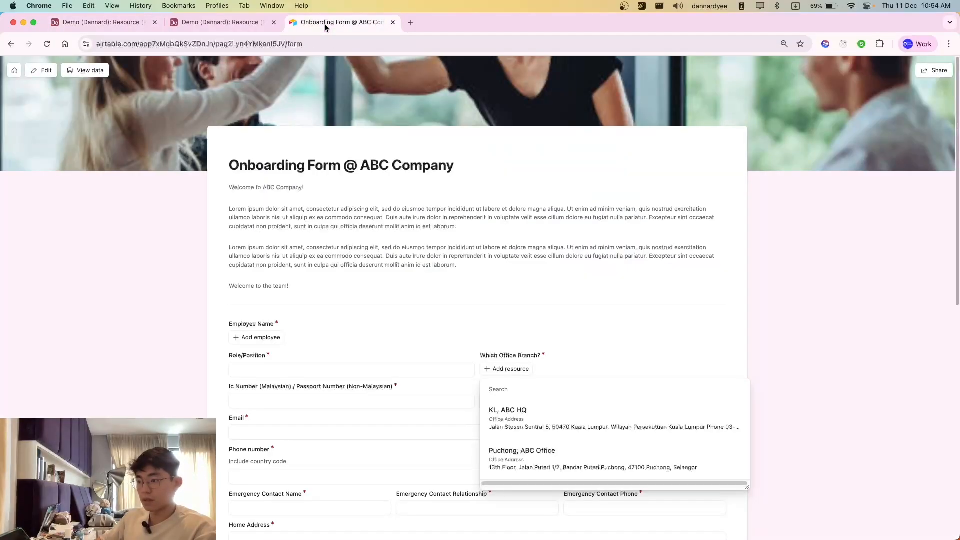
click(214, 25)
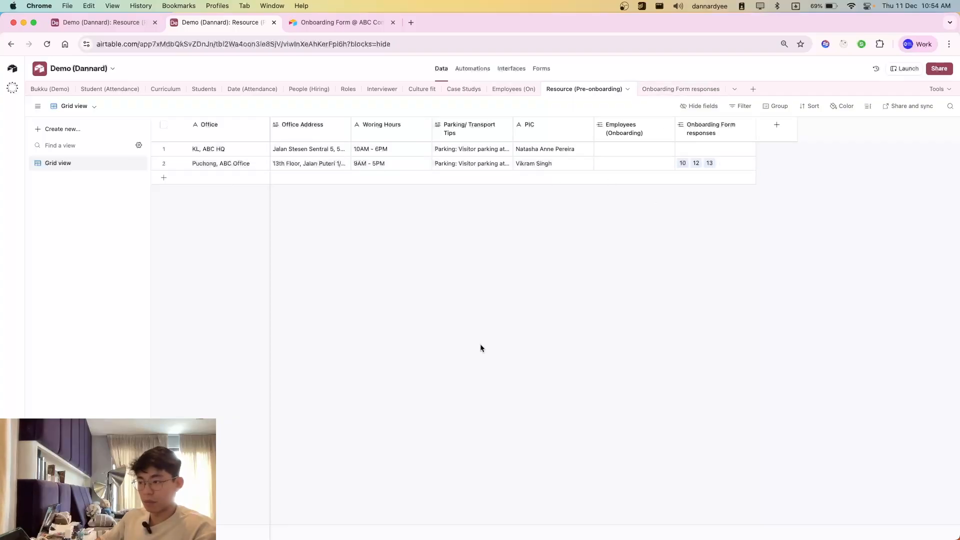
click(83, 21)
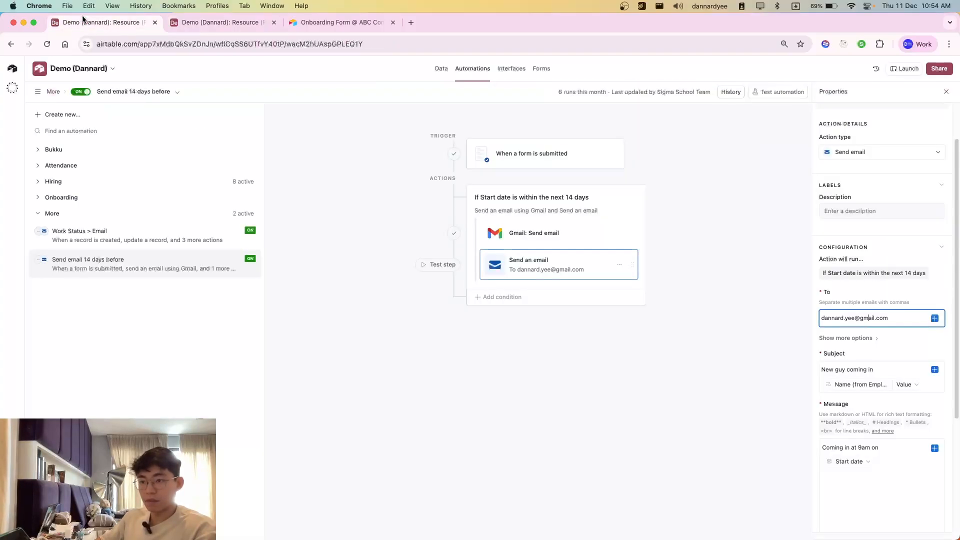
triple_click(841, 317)
double_click(843, 318)
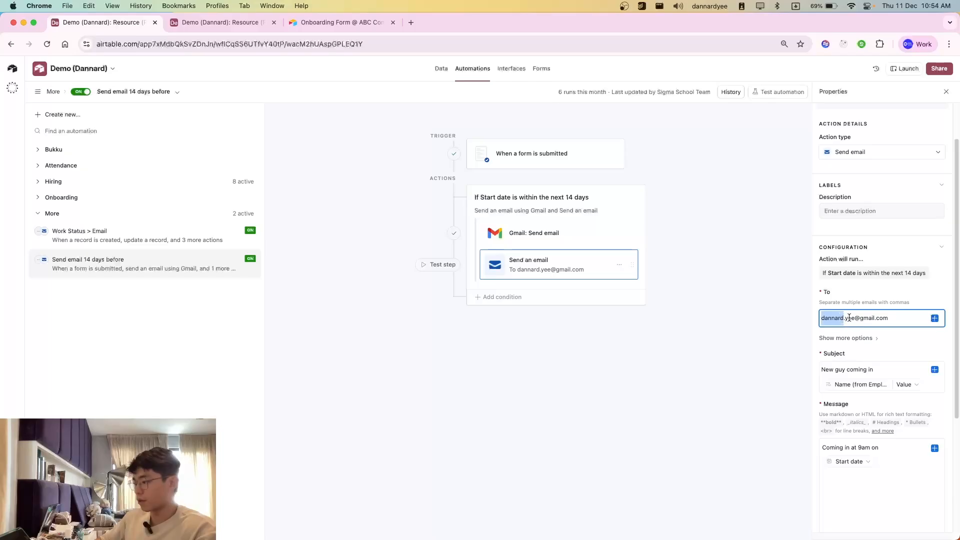
triple_click(849, 318)
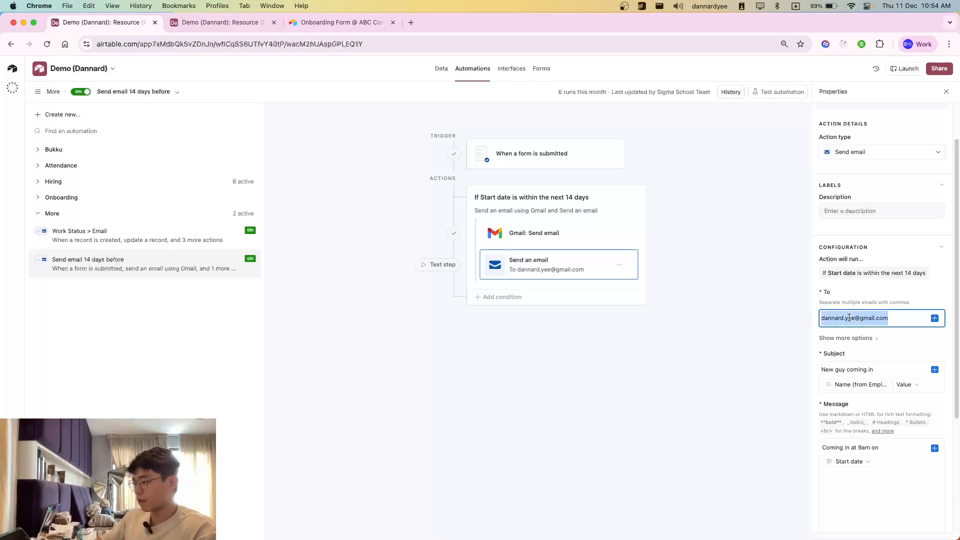
Step: Examine the notification email's subject with the employee name field and its message text with the Start date field
click(853, 370)
drag(826, 370, 877, 371)
click(882, 372)
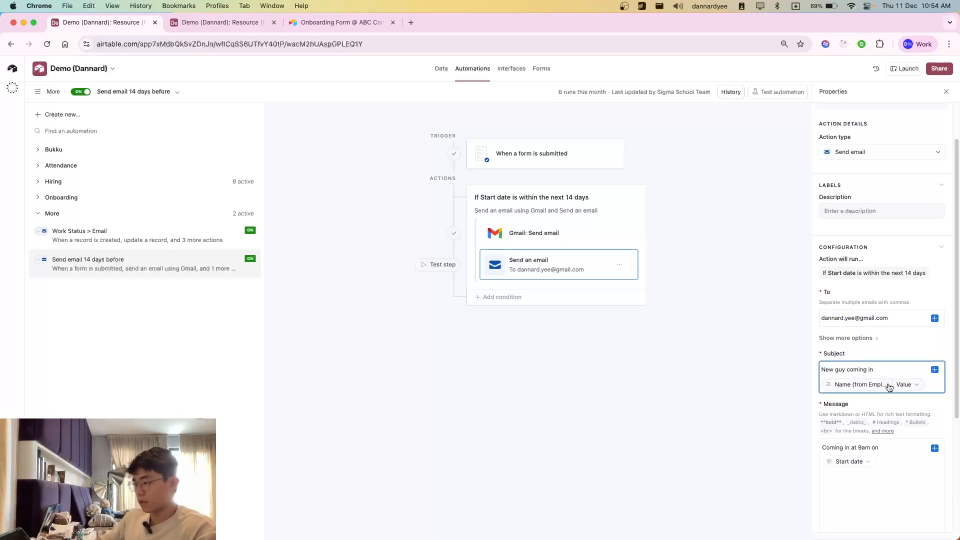
click(878, 457)
scroll(886, 450, down, 2)
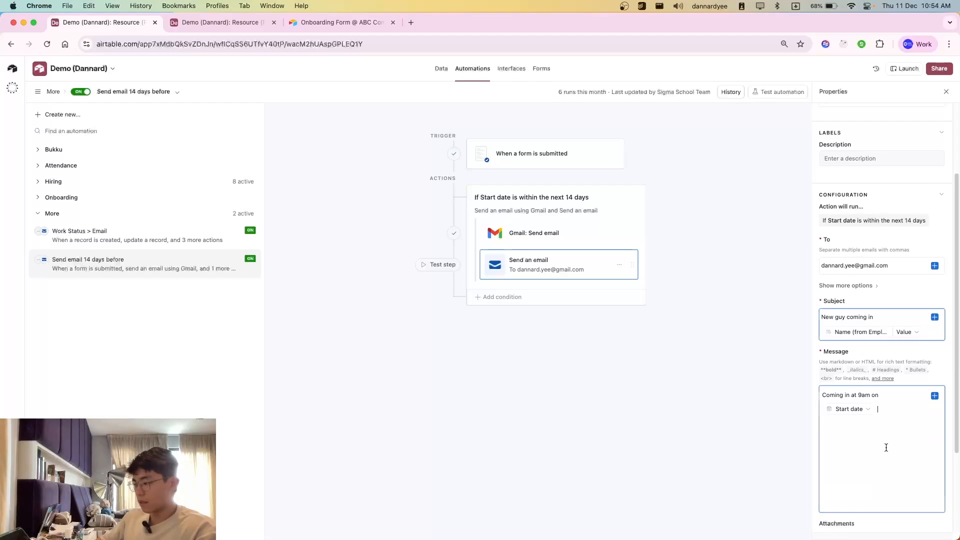
drag(886, 447, 824, 395)
click(884, 451)
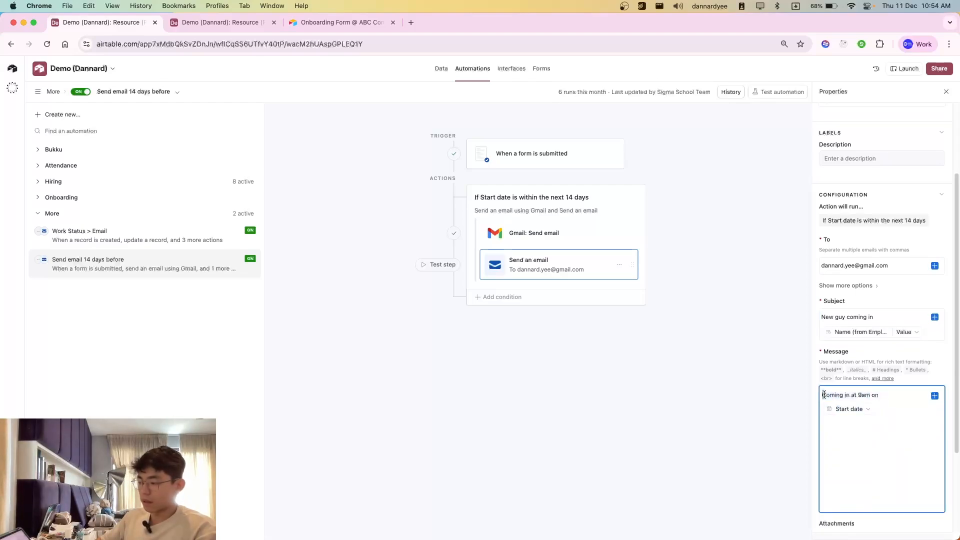
Step: Switch to the Gmail inbox window, view the received welcome email and move on to the next older message
key(super+grave)
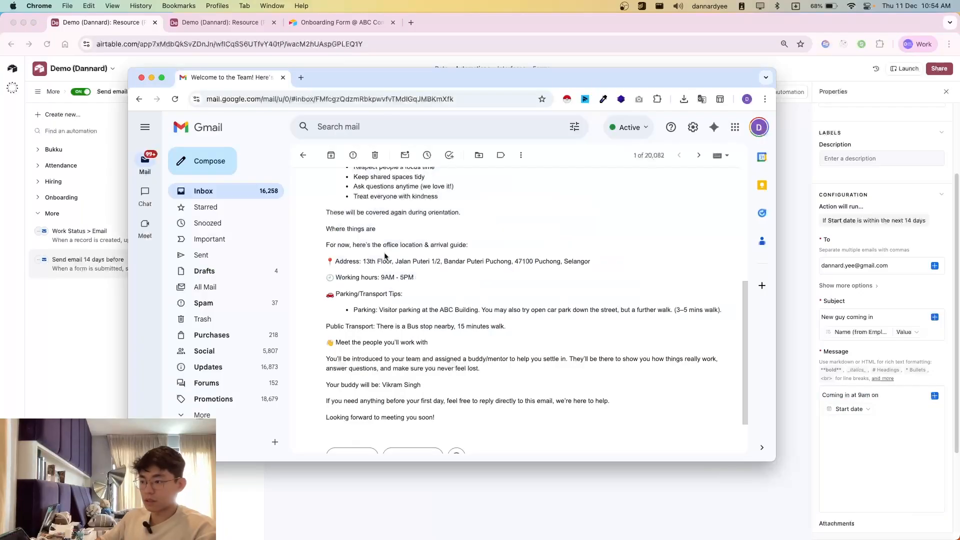
click(701, 157)
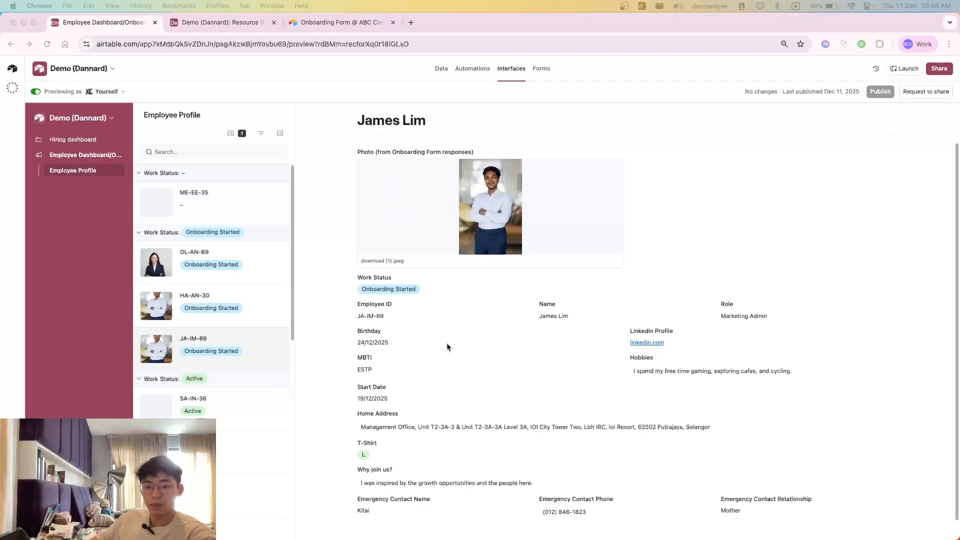
Step: Examine the Marketing Admin's submitted onboarding details in the Employee Profile interface, from MBTI down to "Why join us?"
scroll(447, 346, down, 1)
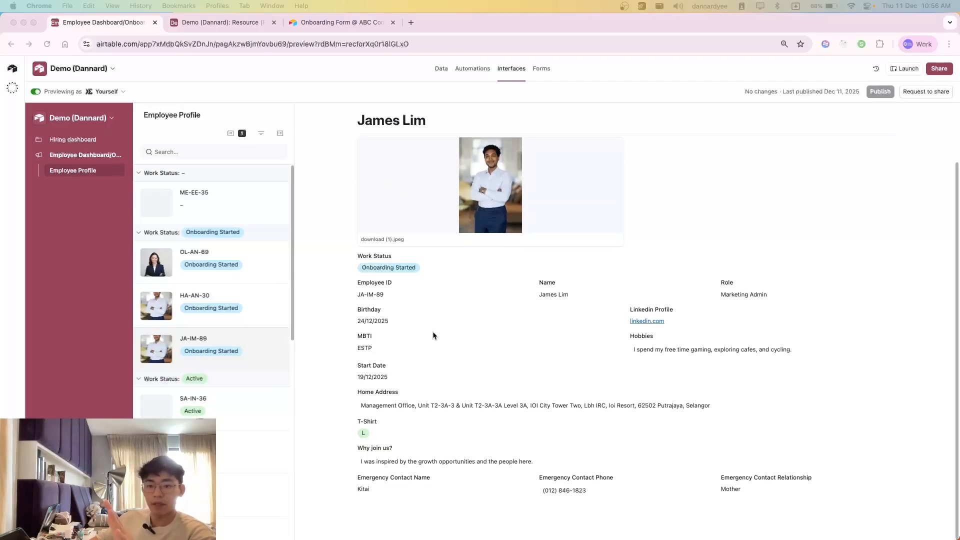
drag(509, 461, 366, 343)
click(360, 336)
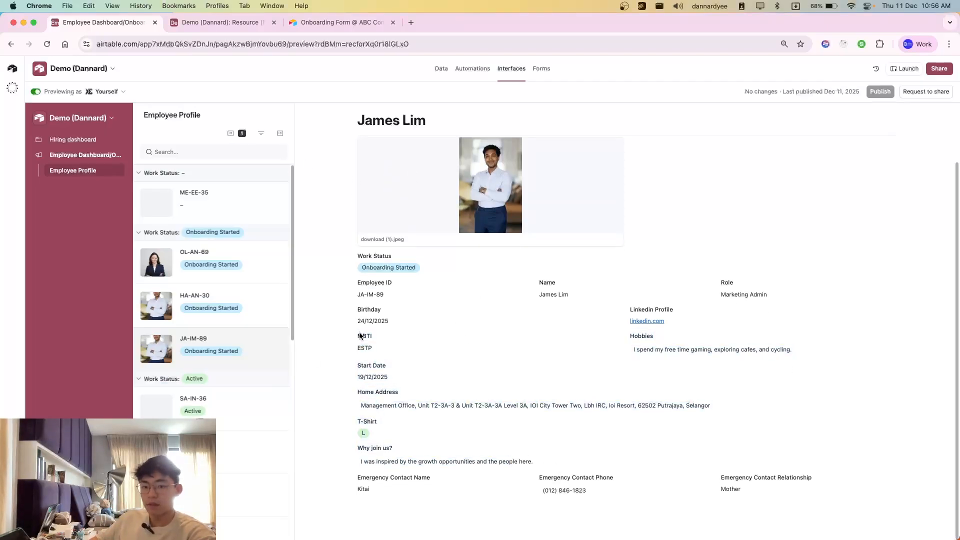
Step: Open the Employees (On) table and examine the lookup columns filled from the onboarding form, such as Hobbies, MBTI, Photo and Start date
click(220, 22)
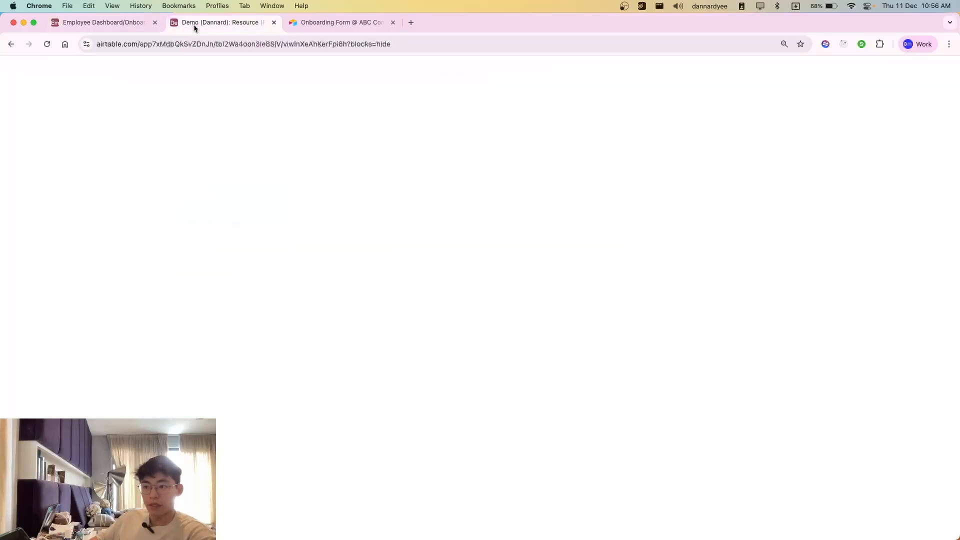
click(500, 90)
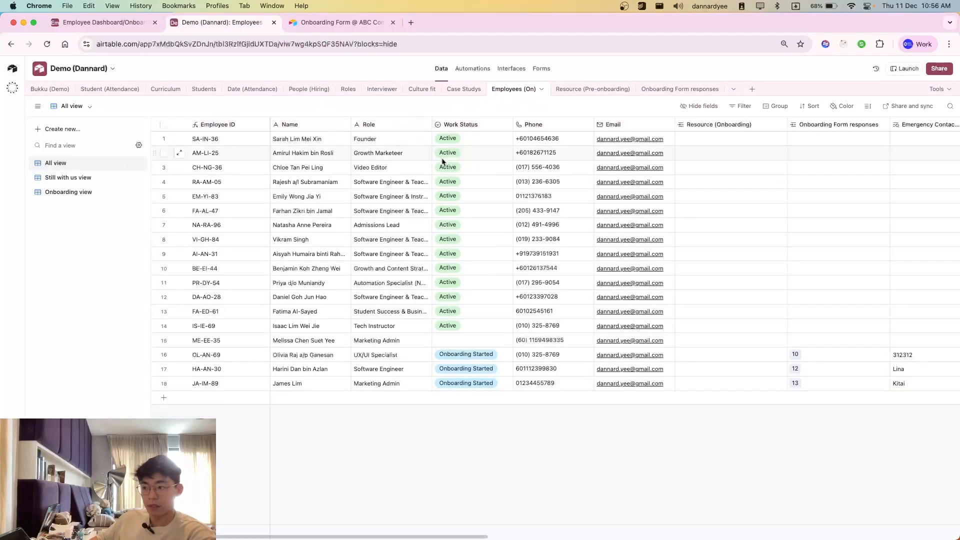
scroll(626, 397, right, 15)
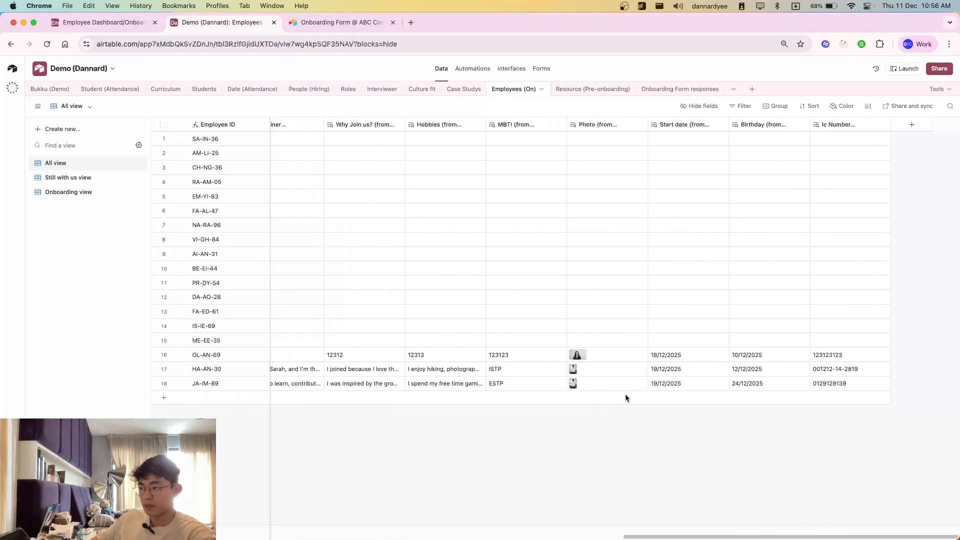
Step: Compare the basic employee columns of the Employees (On) table with the lookup columns filled from the onboarding form
scroll(625, 397, left, 15)
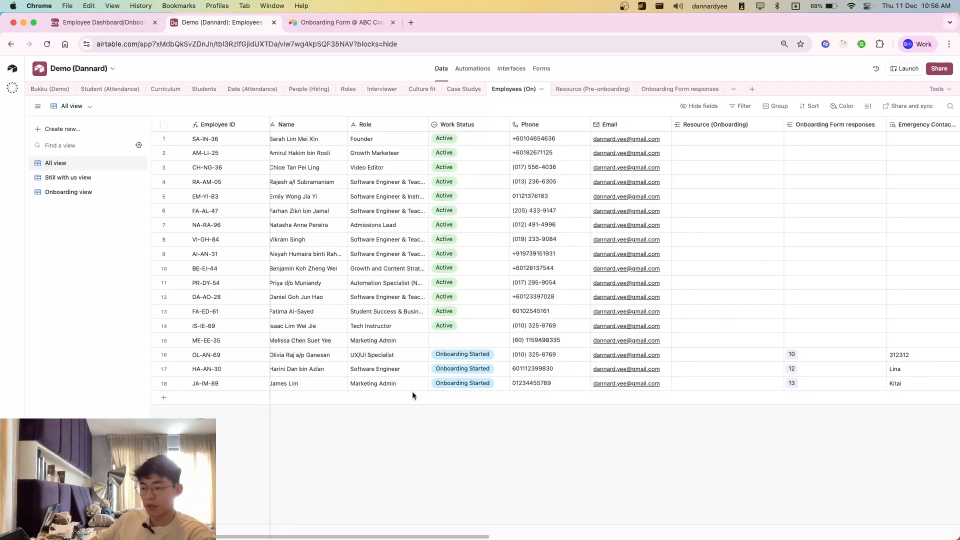
scroll(421, 400, right, 8)
scroll(421, 400, left, 8)
Step: Switch to the Employee Profile interface and examine the Marketing Admin's overall profile and the Employee ID, Name and Role fields
click(98, 22)
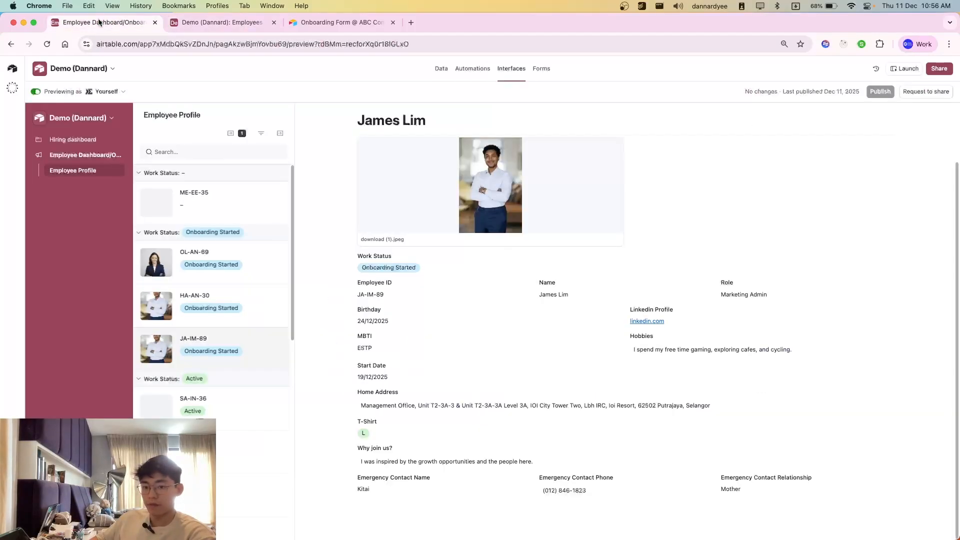
drag(323, 134, 456, 369)
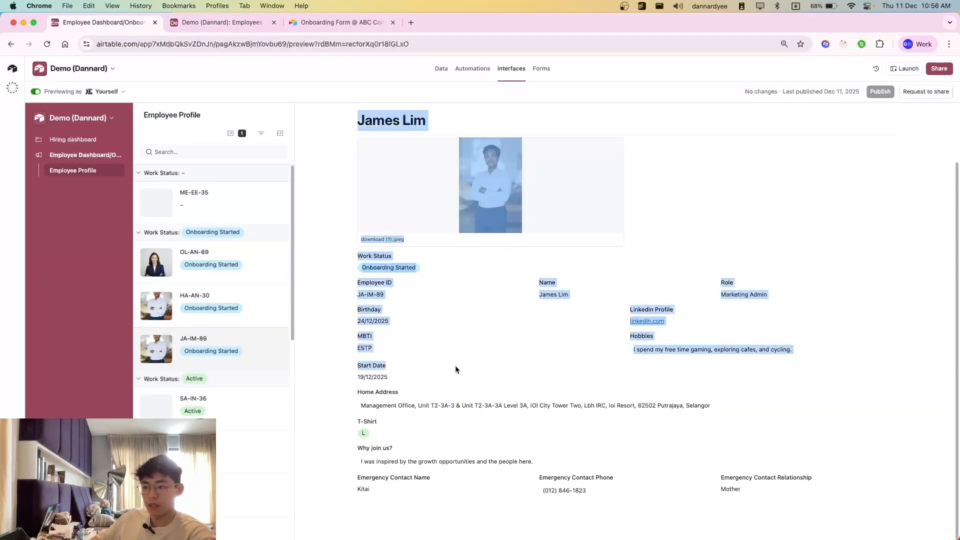
click(479, 396)
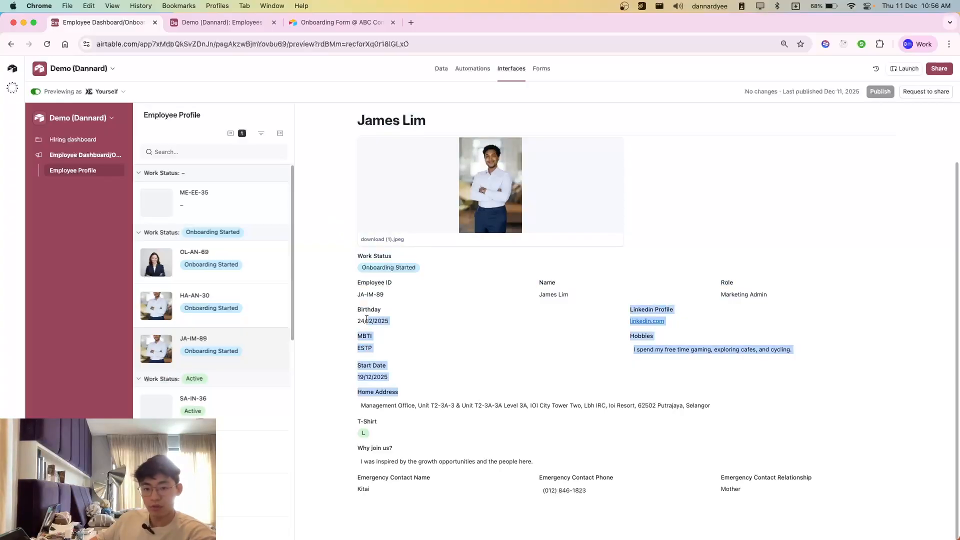
click(438, 386)
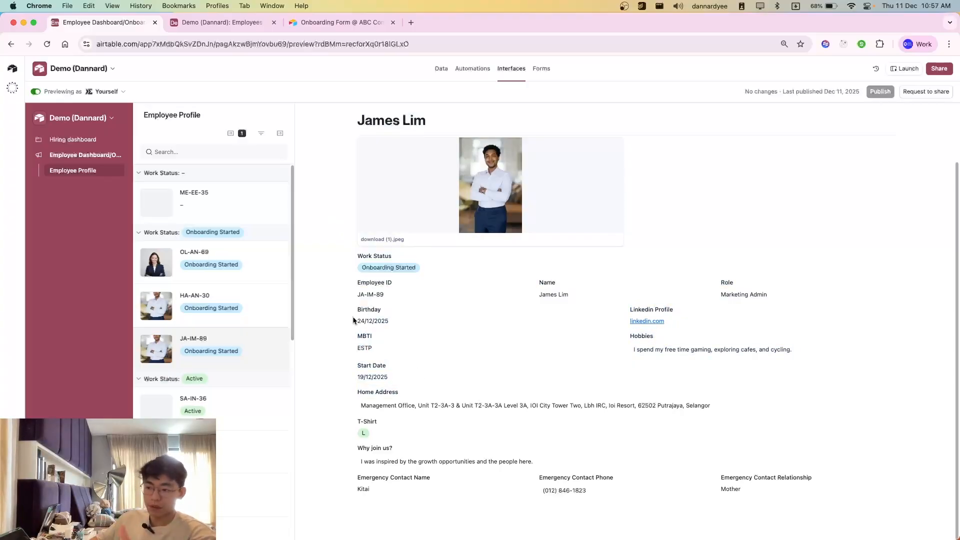
drag(356, 294, 413, 303)
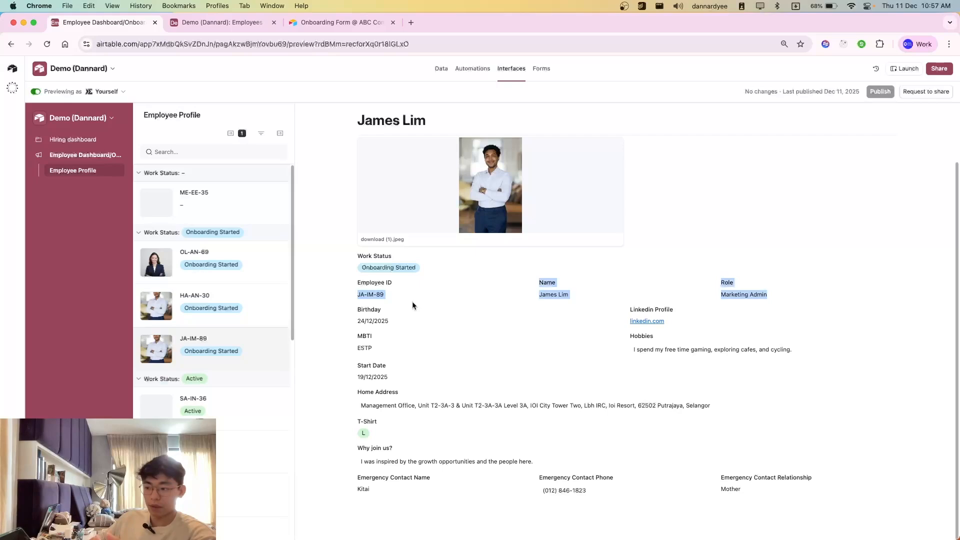
click(512, 309)
drag(714, 295, 745, 300)
click(746, 297)
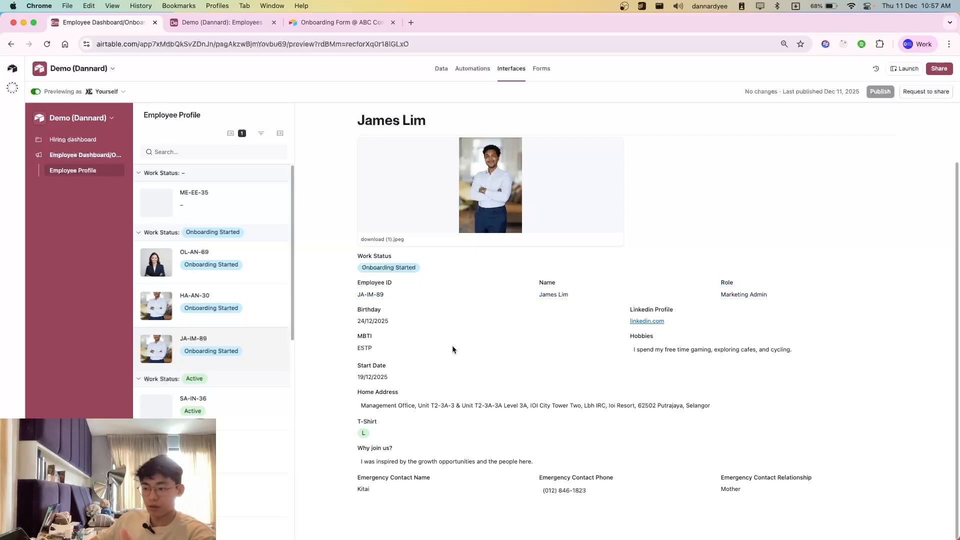
Step: Examine the Marketing Admin's form-supplied details in the profile, from Birthday, Start Date and Home Address to the emergency contact fields
drag(356, 321, 394, 328)
click(394, 328)
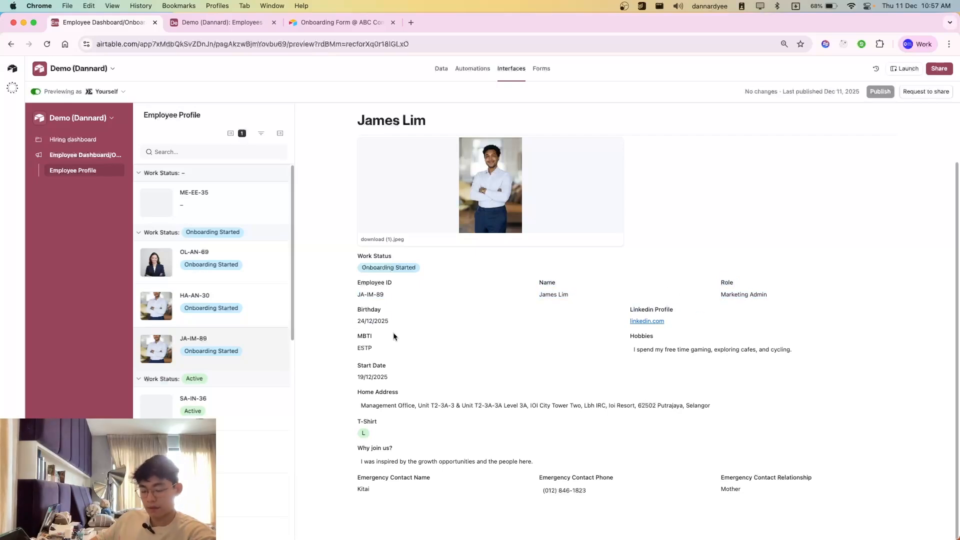
drag(356, 363, 503, 418)
click(517, 426)
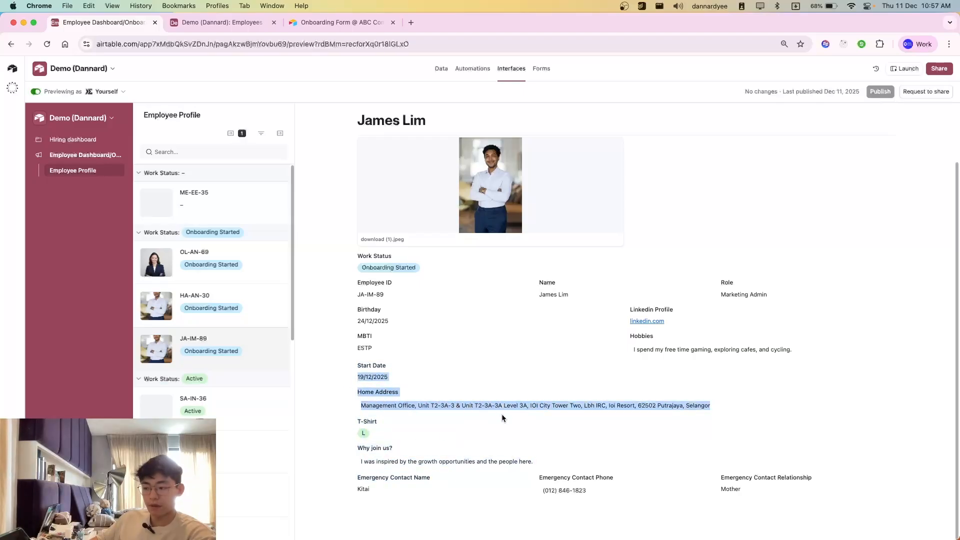
click(503, 419)
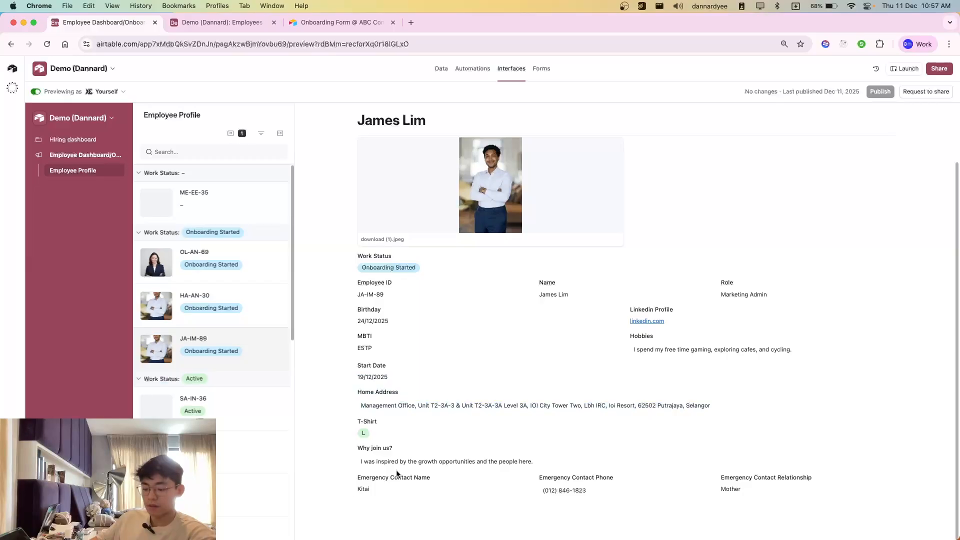
drag(429, 347, 655, 515)
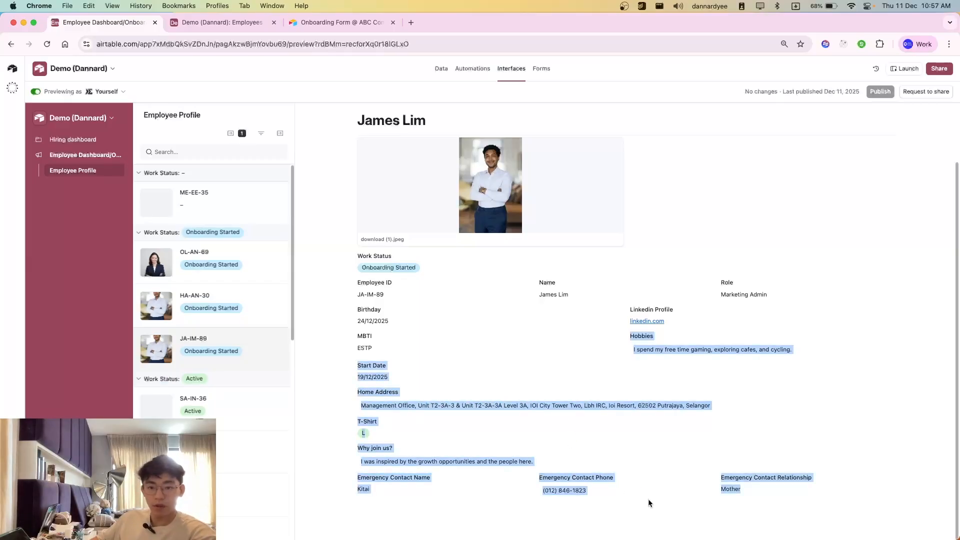
click(610, 495)
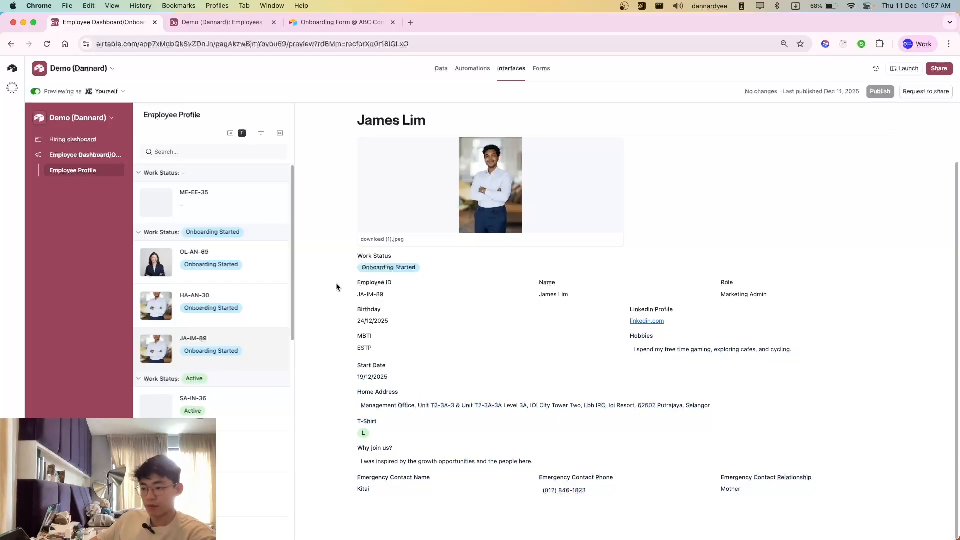
mouse_move(336, 287)
mouse_down()
mouse_move(597, 452)
mouse_move(765, 513)
mouse_move(797, 493)
mouse_move(426, 303)
mouse_move(341, 274)
mouse_up()
click(339, 267)
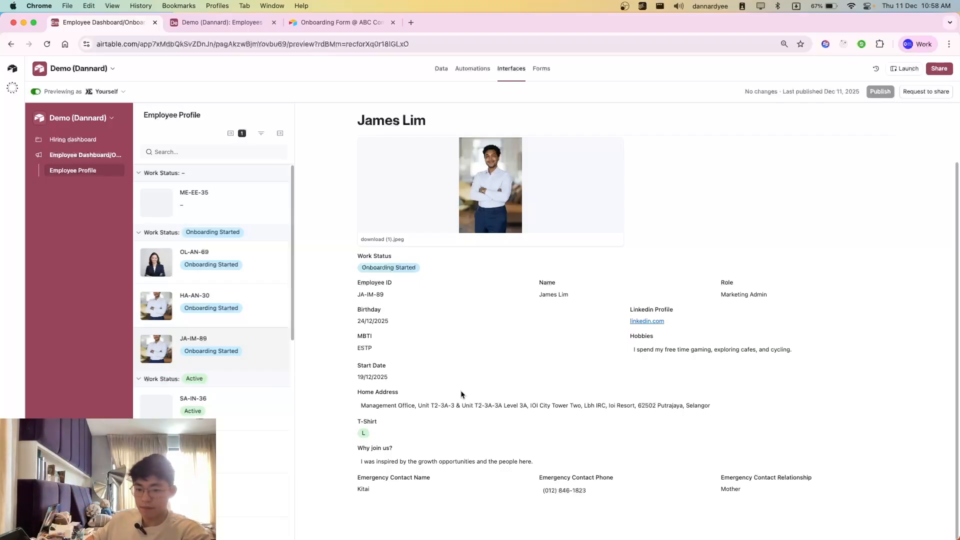
Step: Return to the Employees (On) table in the base's data view
click(226, 23)
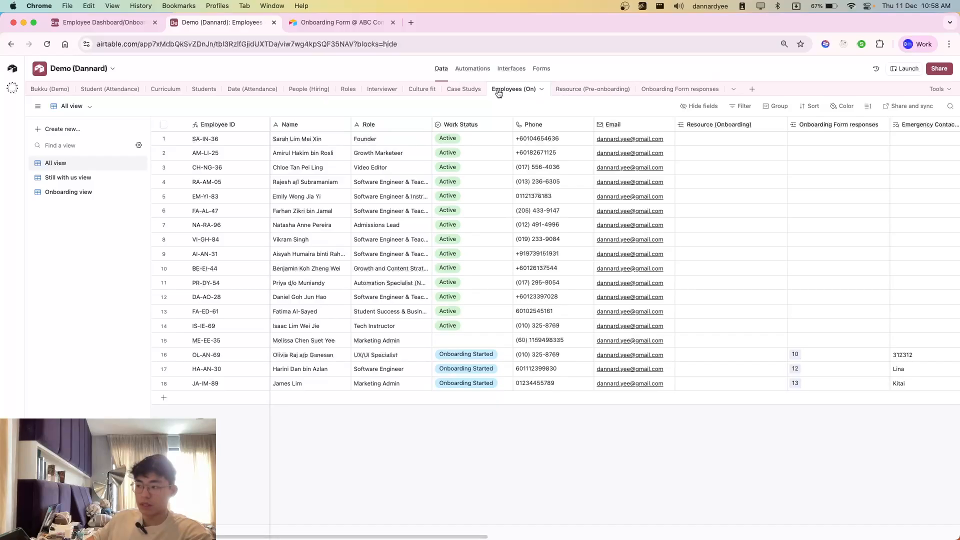